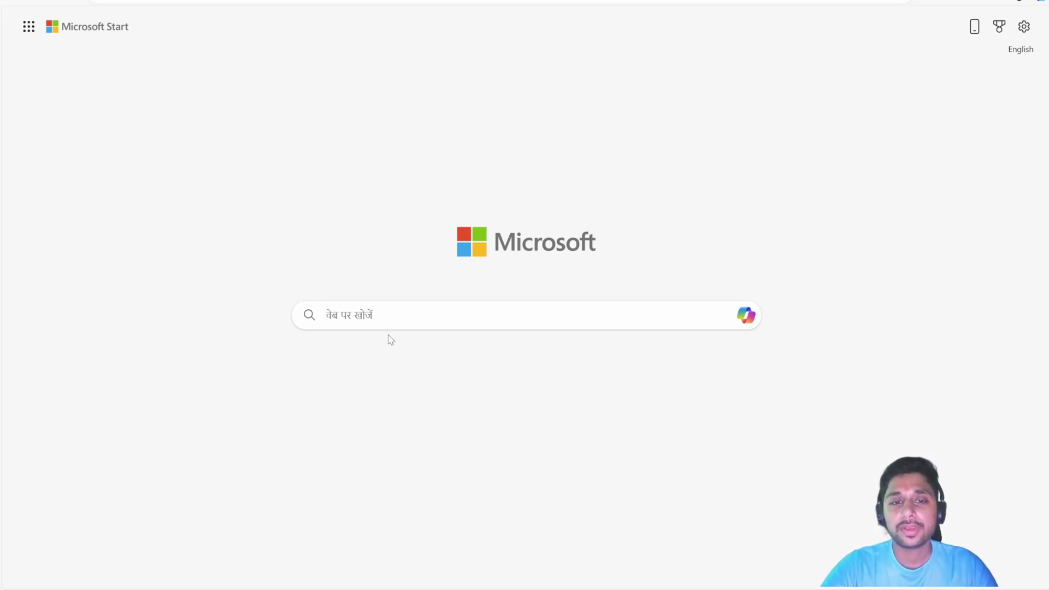
- Search Bing for 'ai-900 azure certification'
left_click(364, 315)
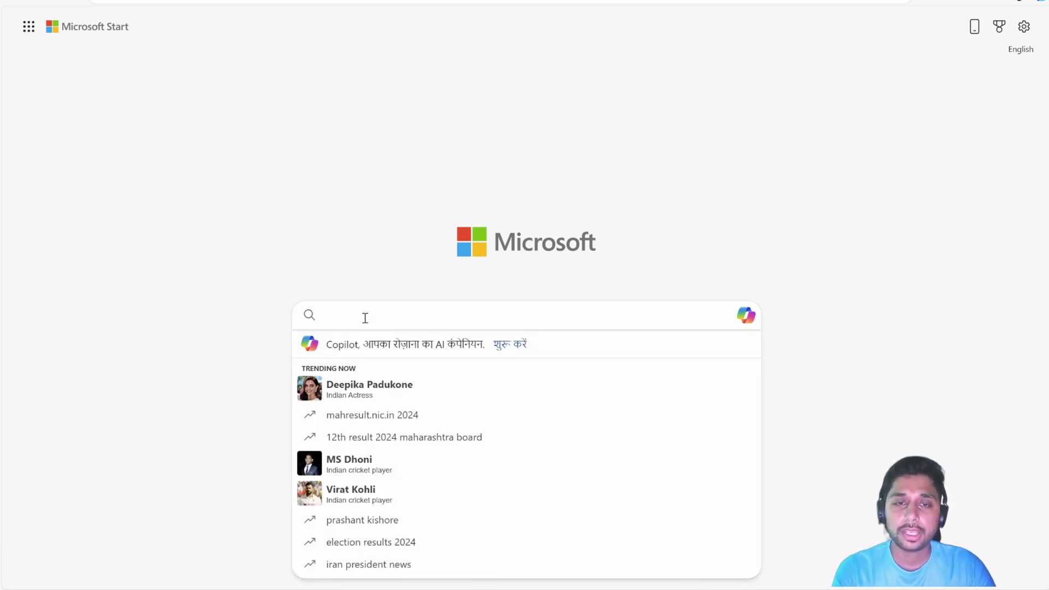
type("ai-")
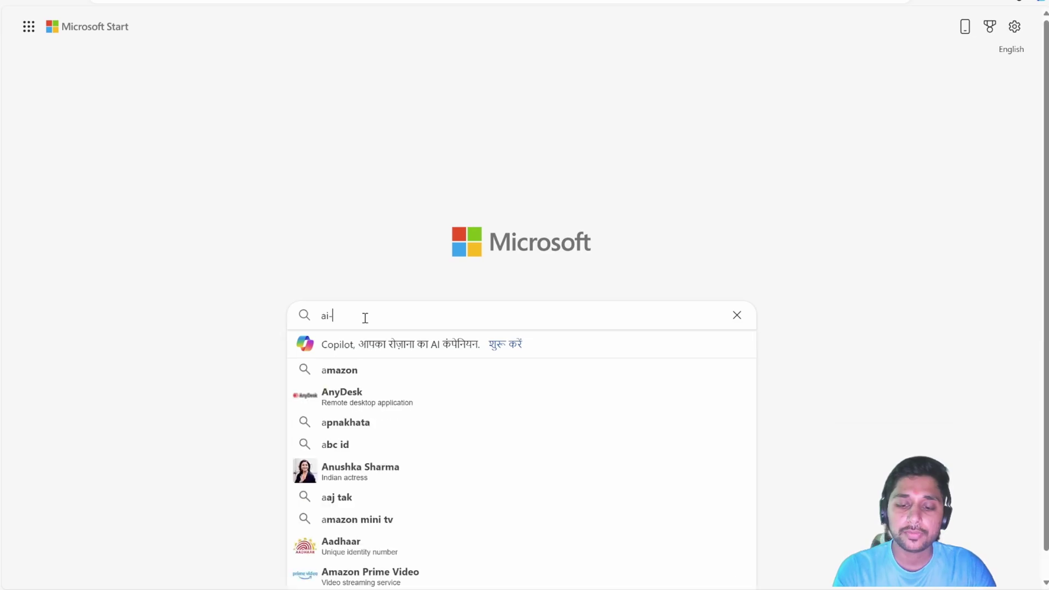
type("900")
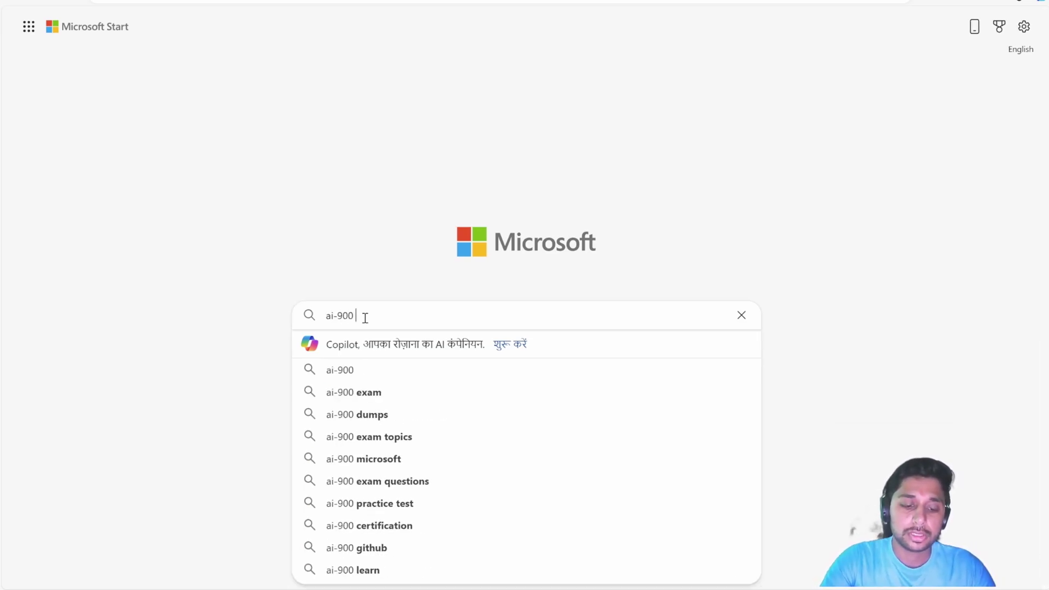
type(" a")
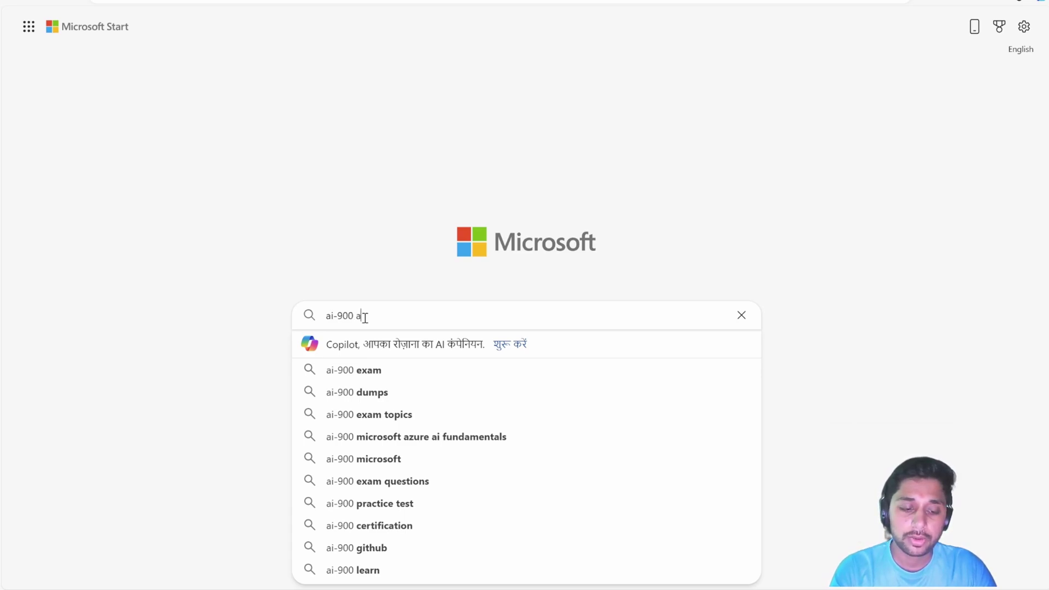
type("zure")
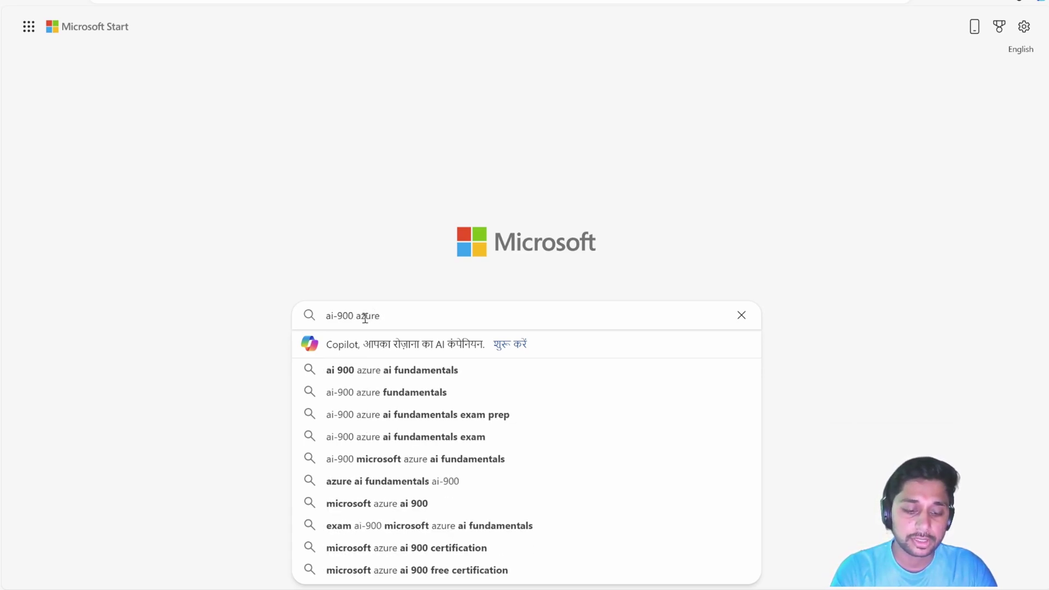
type(" certificat")
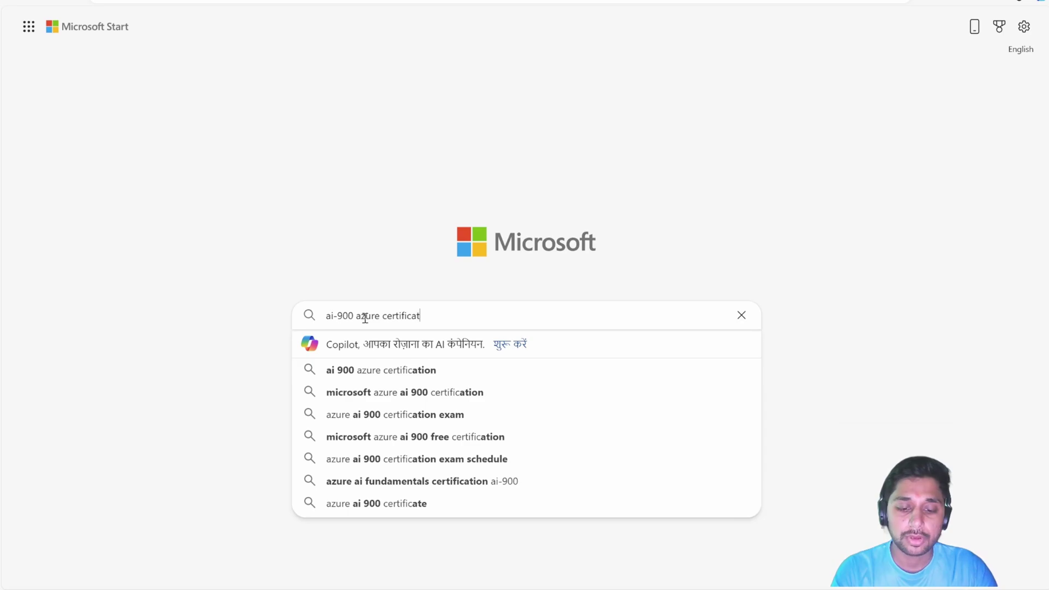
type("ion")
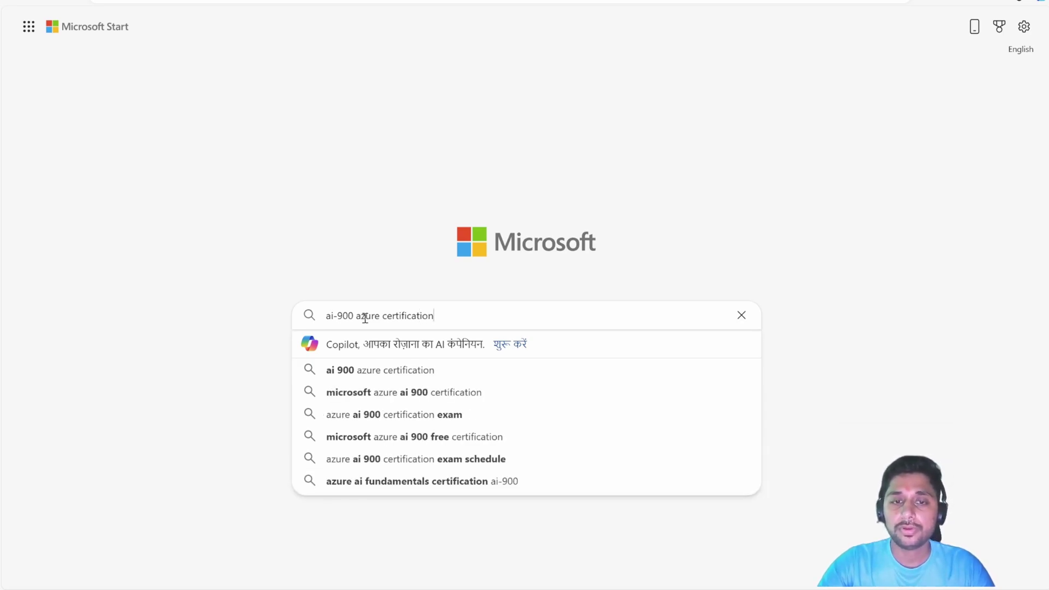
key("Return")
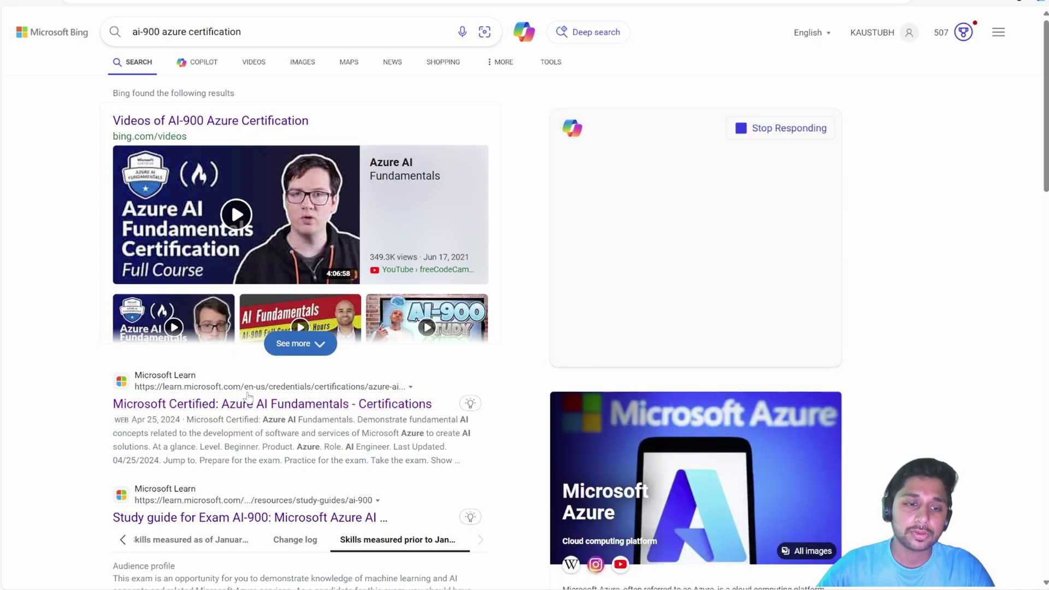
- Open the Microsoft Learn Azure AI Fundamentals page and highlight its title and overview paragraphs
left_click(212, 406)
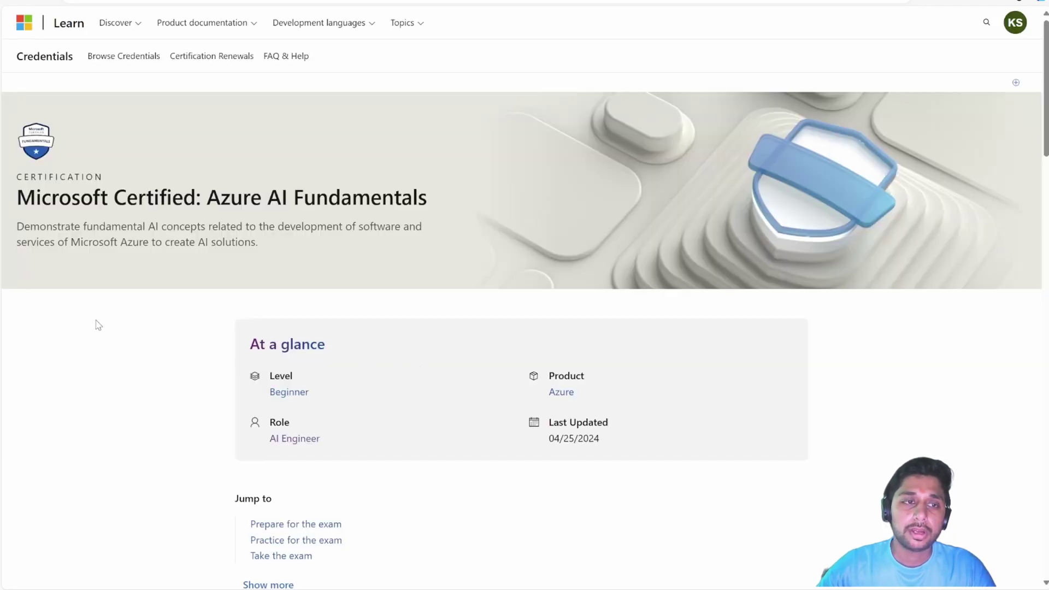
left_click_drag(16, 177, 151, 195)
left_click_drag(51, 197, 445, 206)
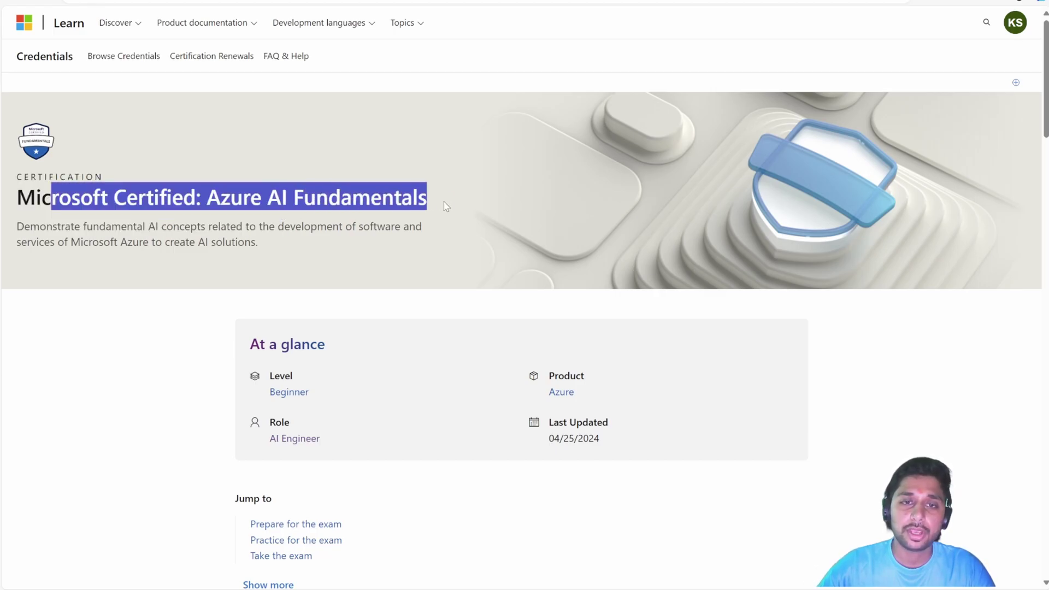
scroll(443, 206, "down", 8)
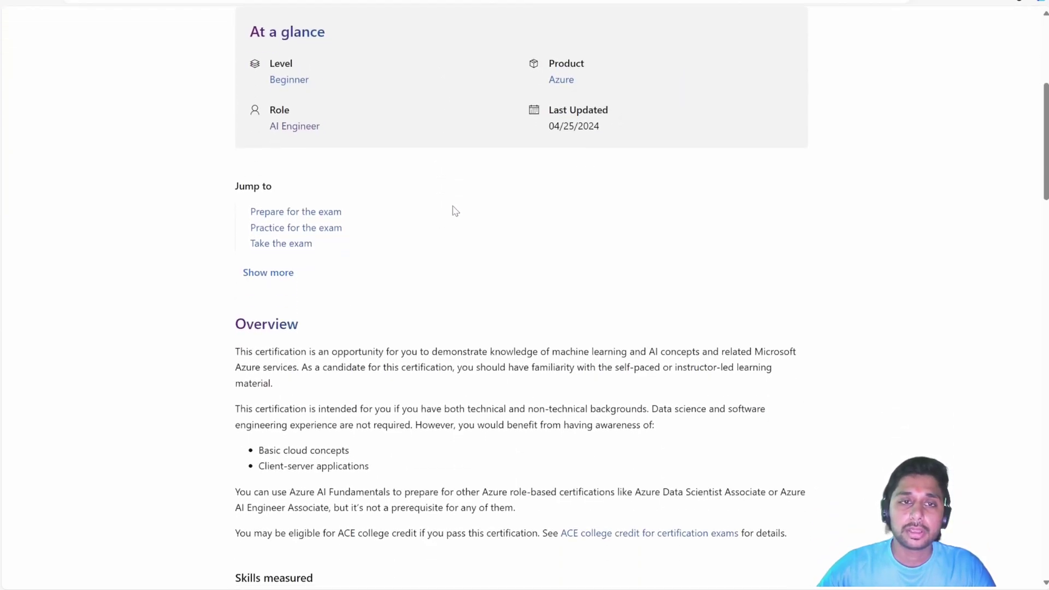
left_click_drag(268, 171, 795, 344)
- Scroll through the Skills measured and course modules down to Practice for the exam
left_click(487, 395)
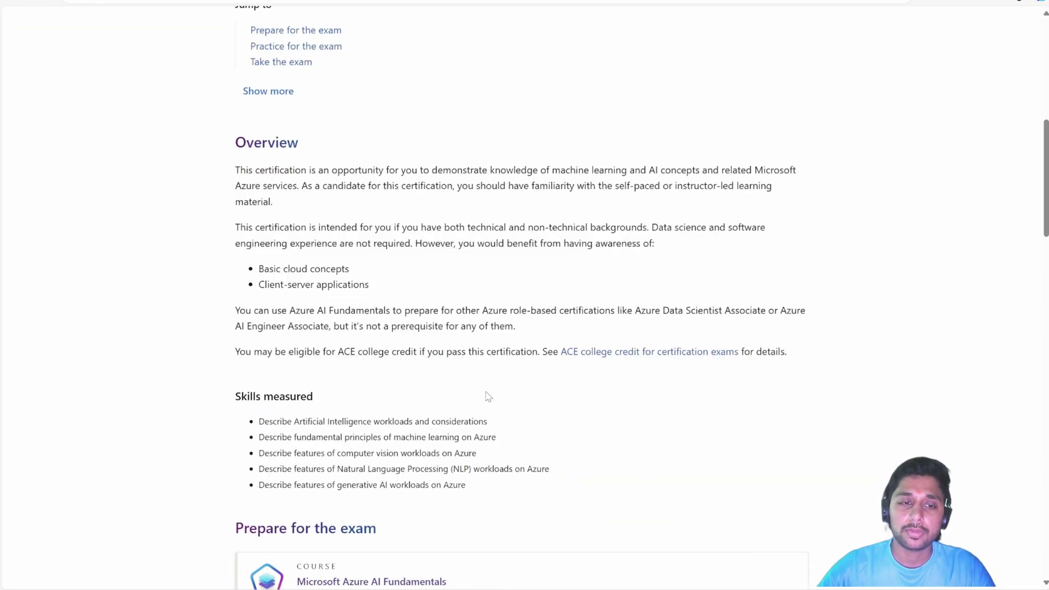
scroll(234, 437, "down", 2)
left_click_drag(285, 304, 530, 375)
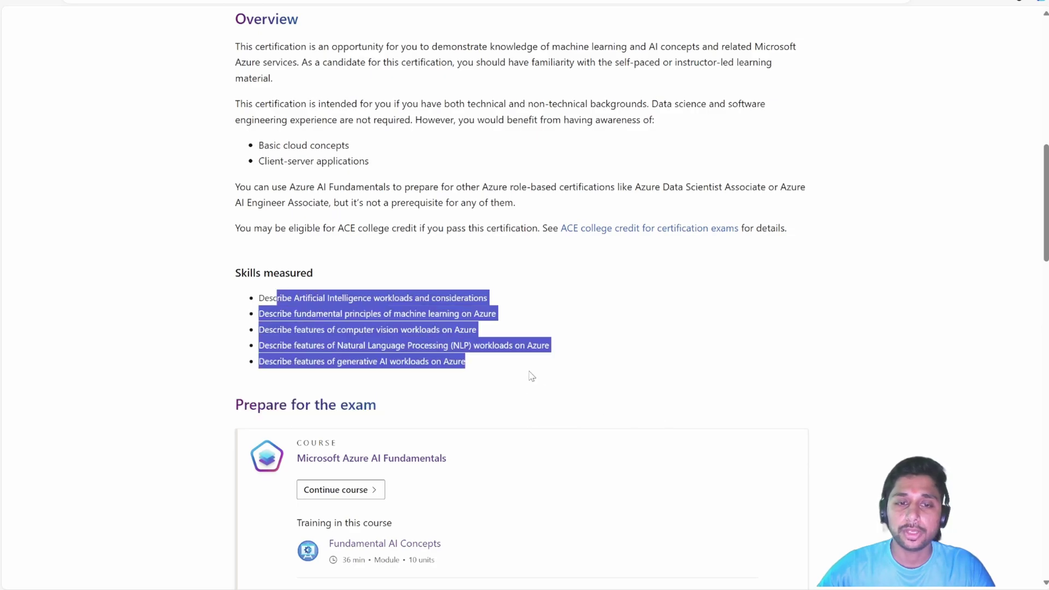
scroll(518, 372, "down", 3)
scroll(518, 375, "down", 4)
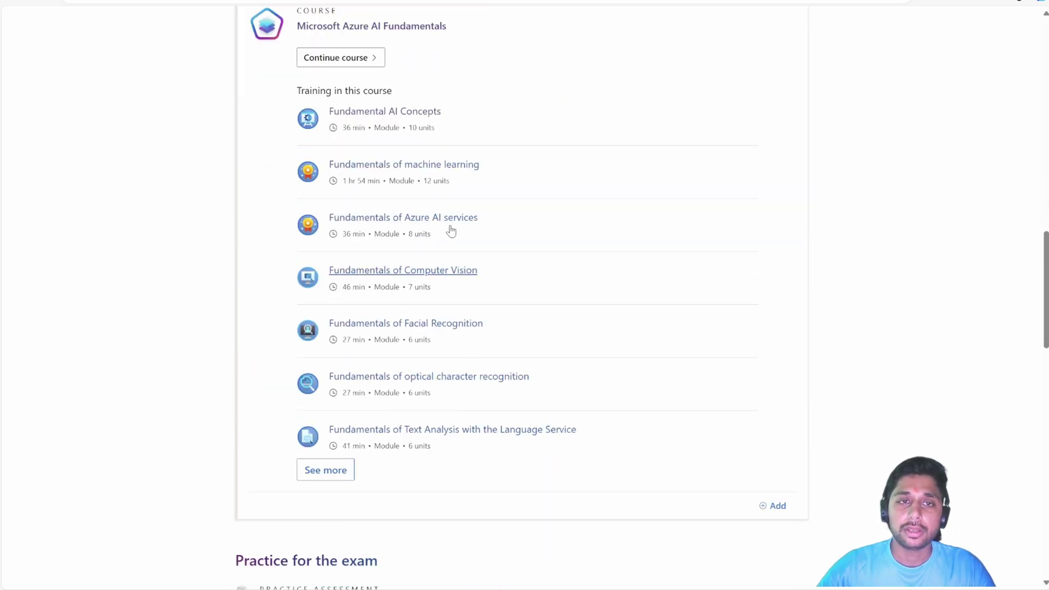
scroll(326, 148, "up", 3)
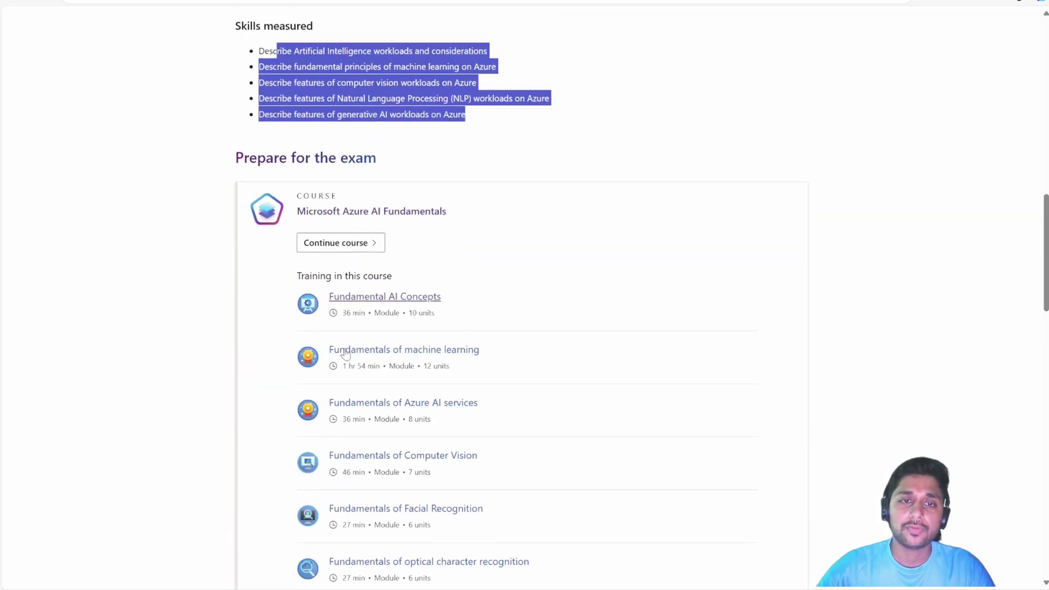
scroll(505, 430, "down", 7)
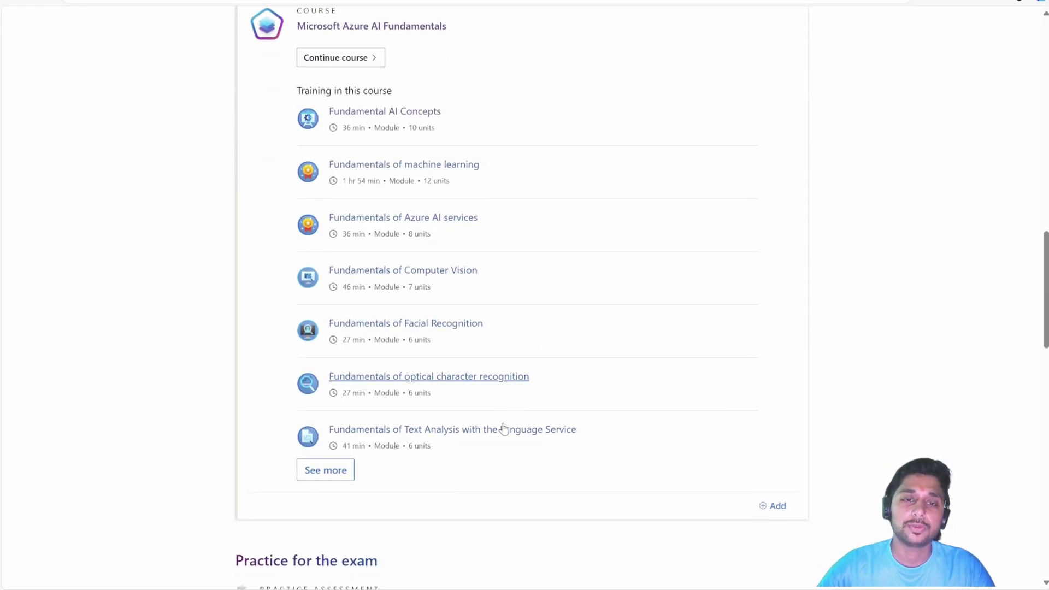
scroll(504, 430, "down", 4)
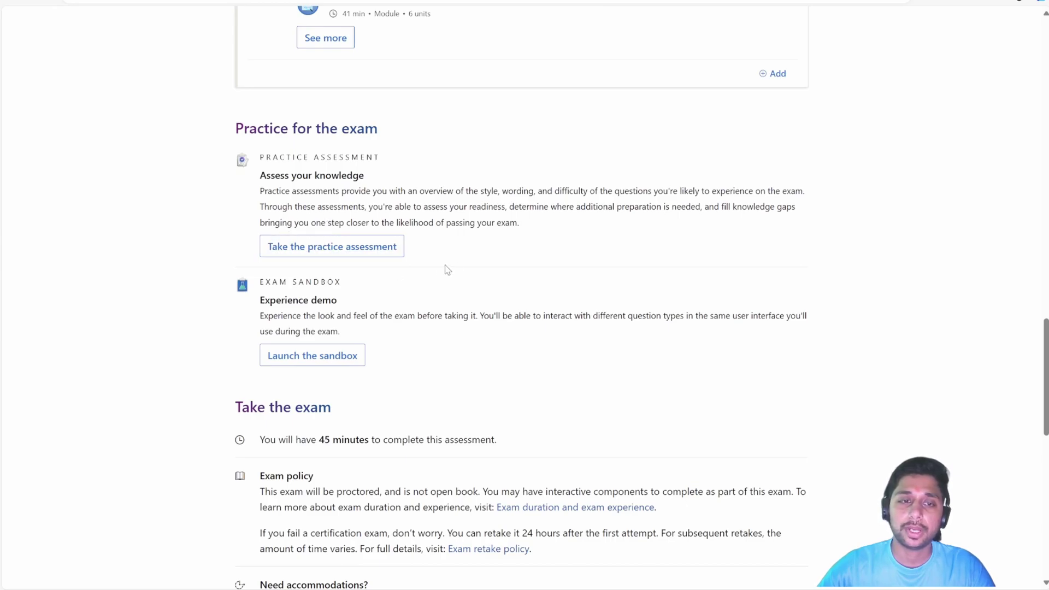
- Scroll to the exam details and highlight the 45-minute exam duration
scroll(314, 344, "down", 1)
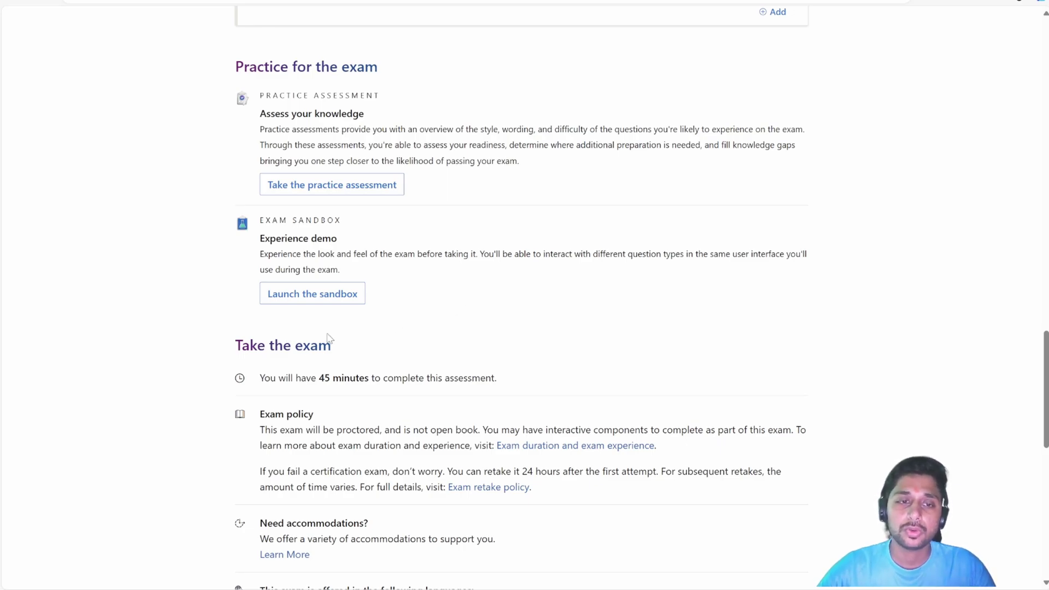
scroll(445, 332, "down", 3)
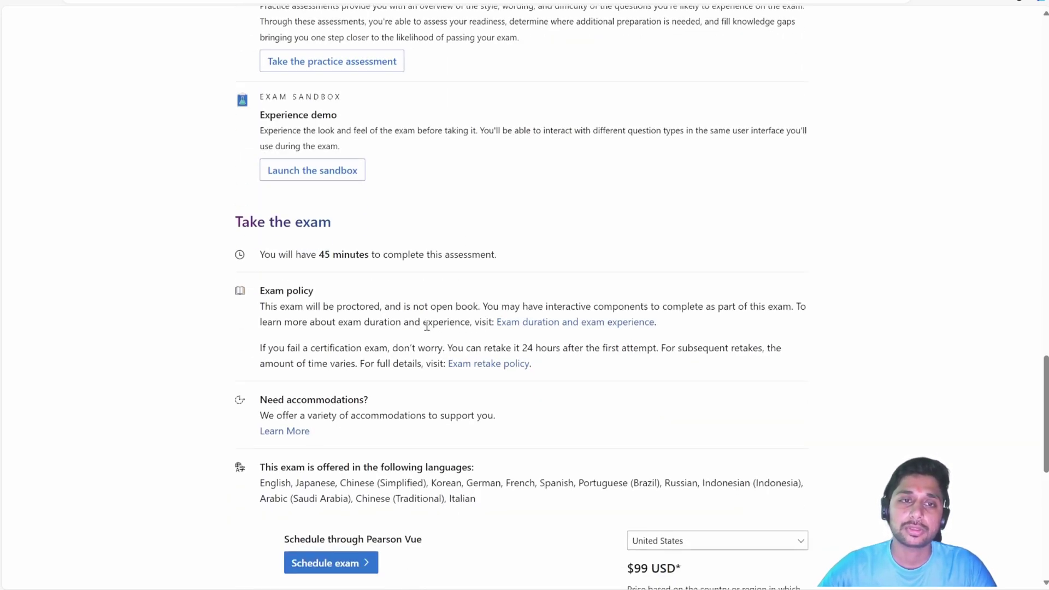
scroll(430, 250, "up", 3)
scroll(345, 313, "down", 4)
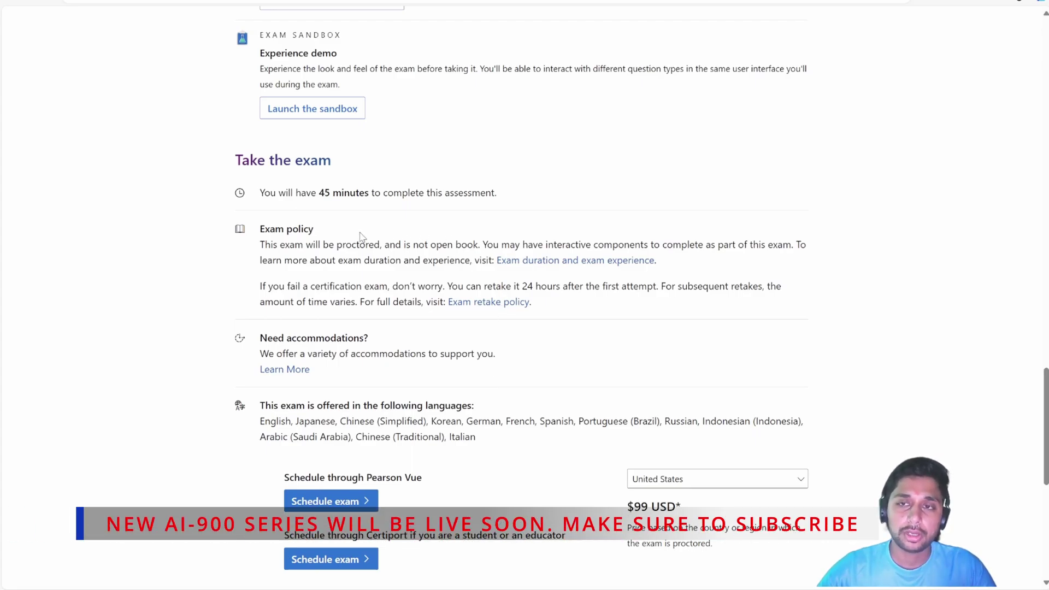
scroll(377, 256, "up", 3)
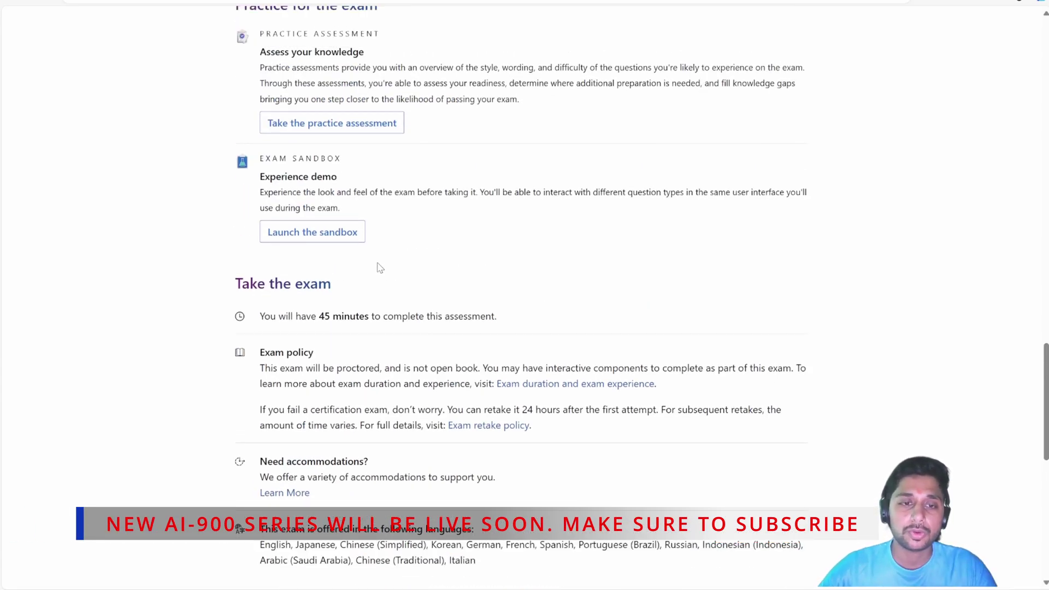
scroll(377, 273, "down", 1)
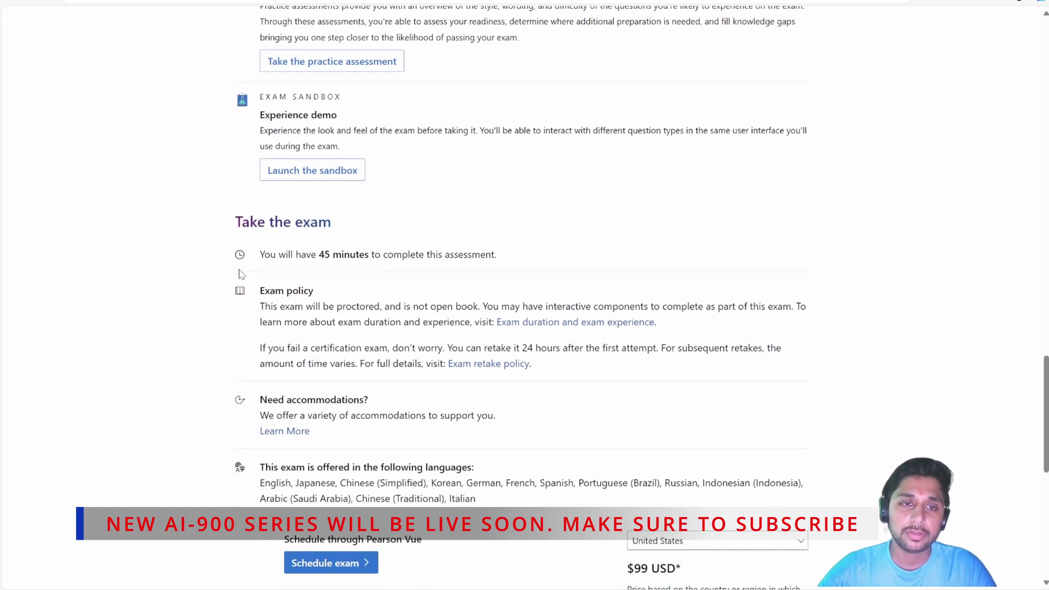
left_click_drag(285, 255, 477, 264)
- Highlight the exam policy stating it is proctored and not open book
scroll(416, 258, "down", 2)
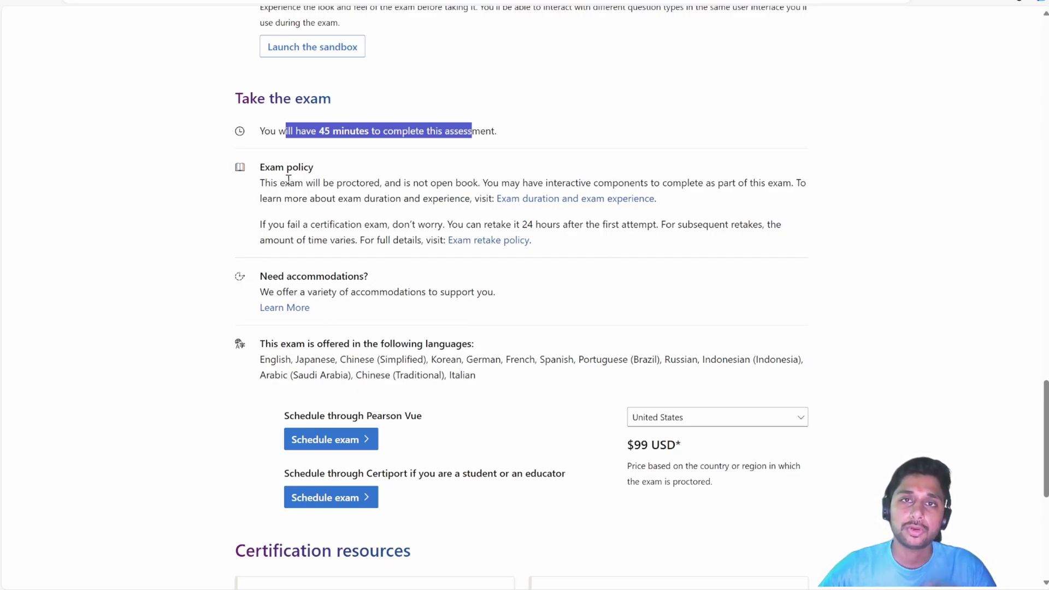
left_click_drag(279, 182, 482, 189)
left_click(411, 189)
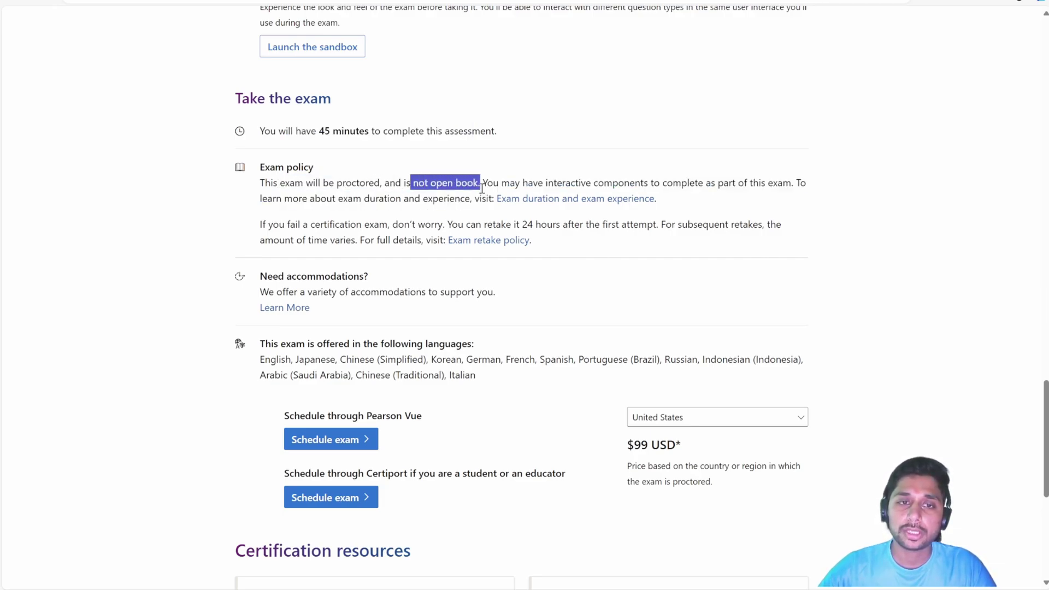
left_click_drag(336, 183, 395, 184)
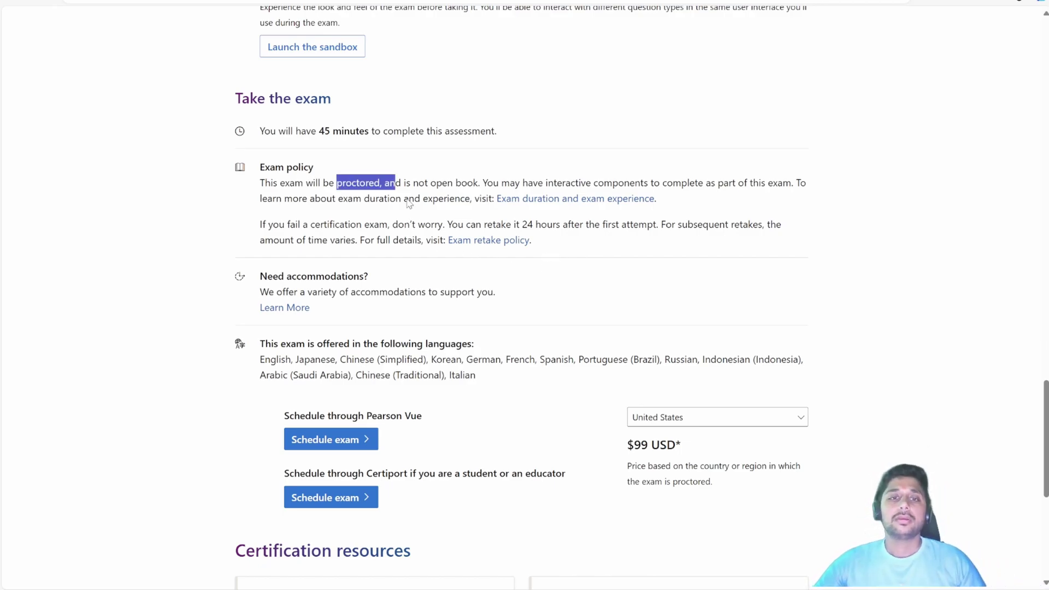
left_click(409, 183)
left_click_drag(410, 183, 486, 184)
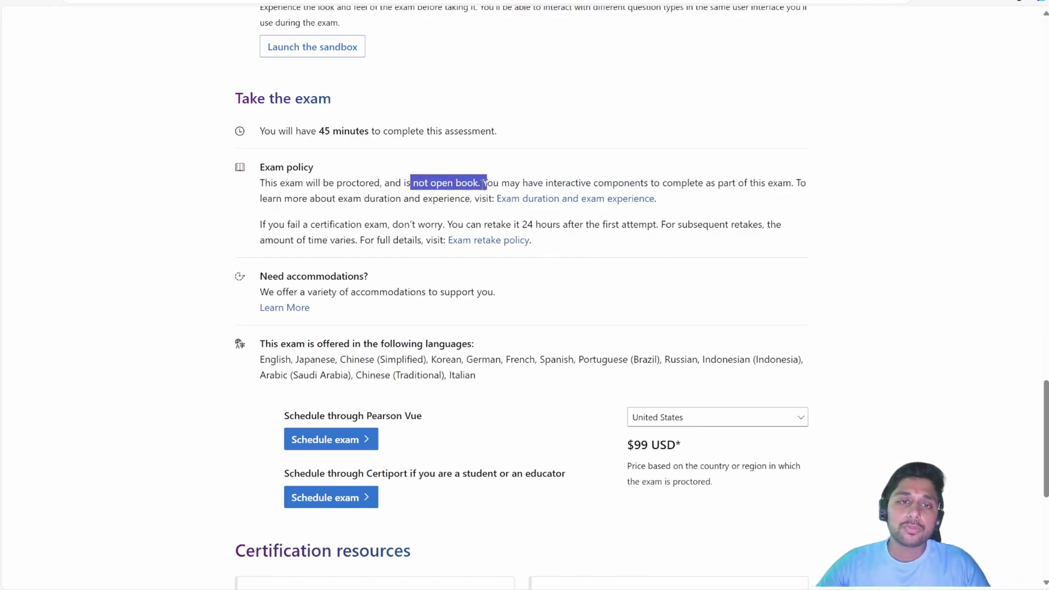
left_click_drag(329, 183, 382, 192)
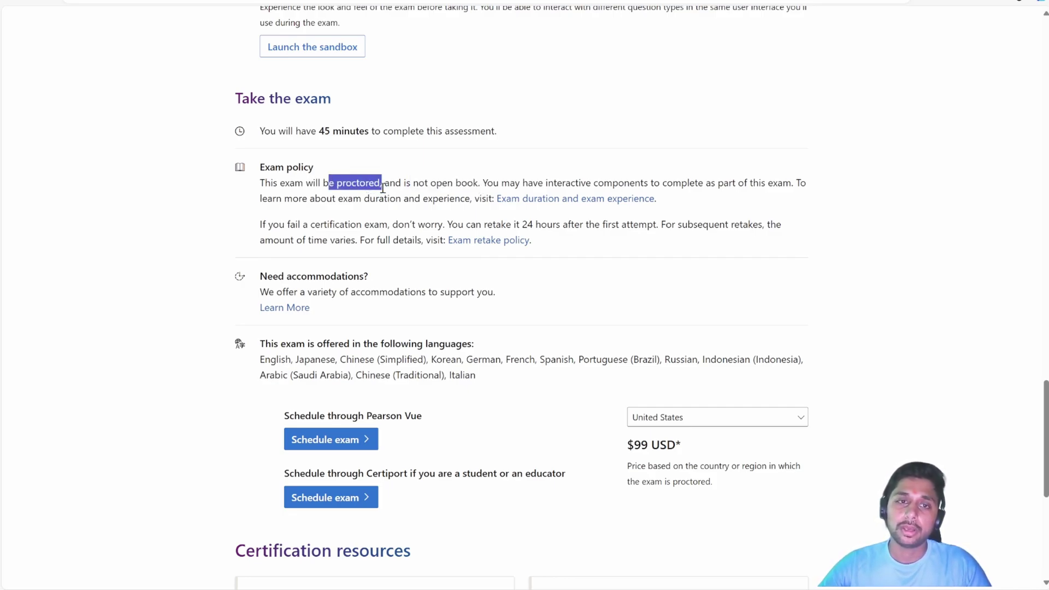
left_click(378, 179)
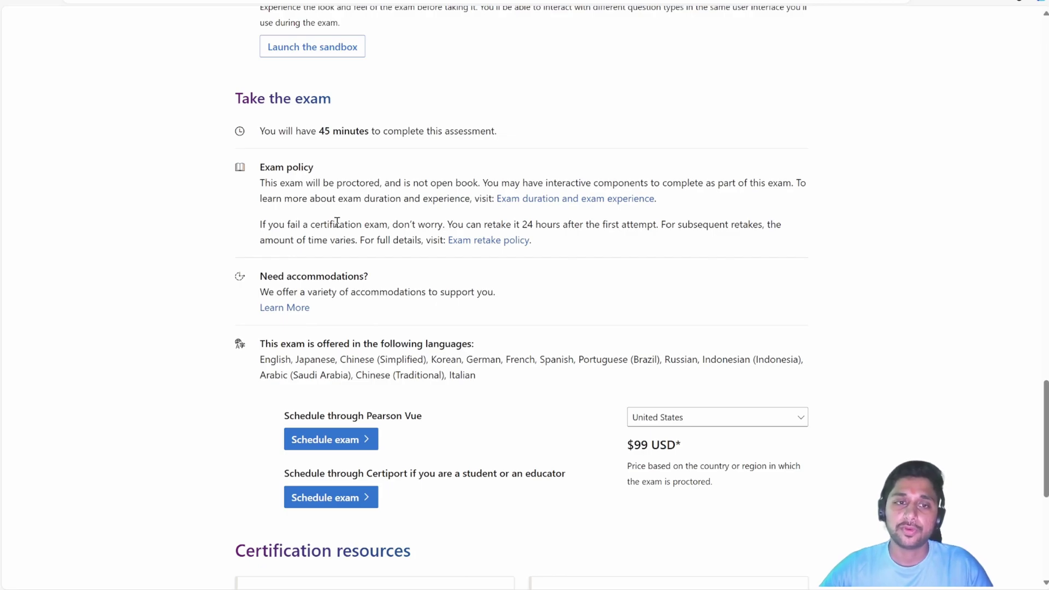
- Highlight the list of exam languages, selecting the word English
scroll(337, 221, "down", 1)
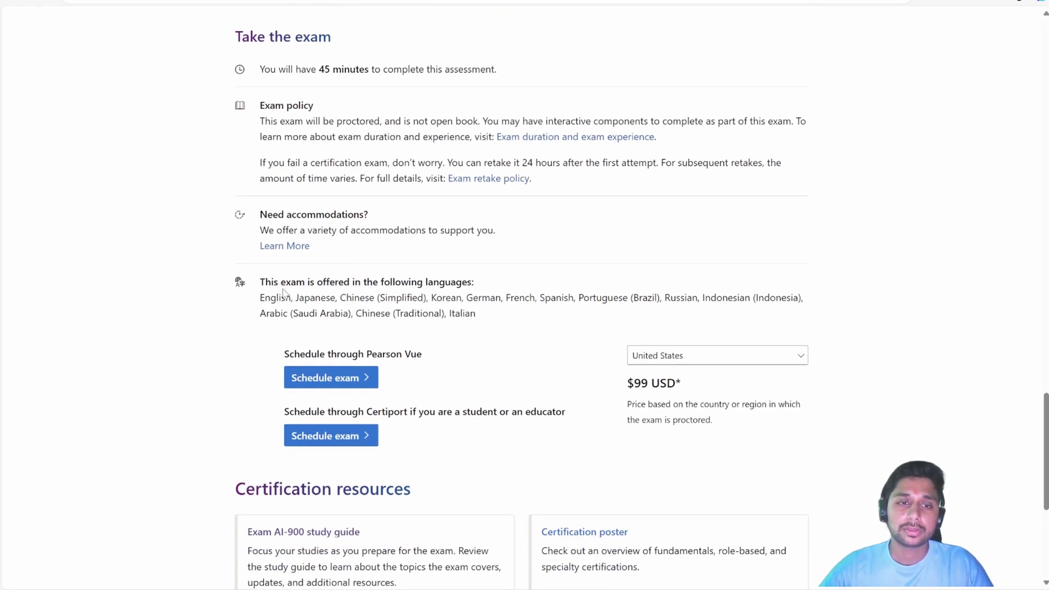
left_click_drag(265, 298, 481, 308)
left_click(292, 310)
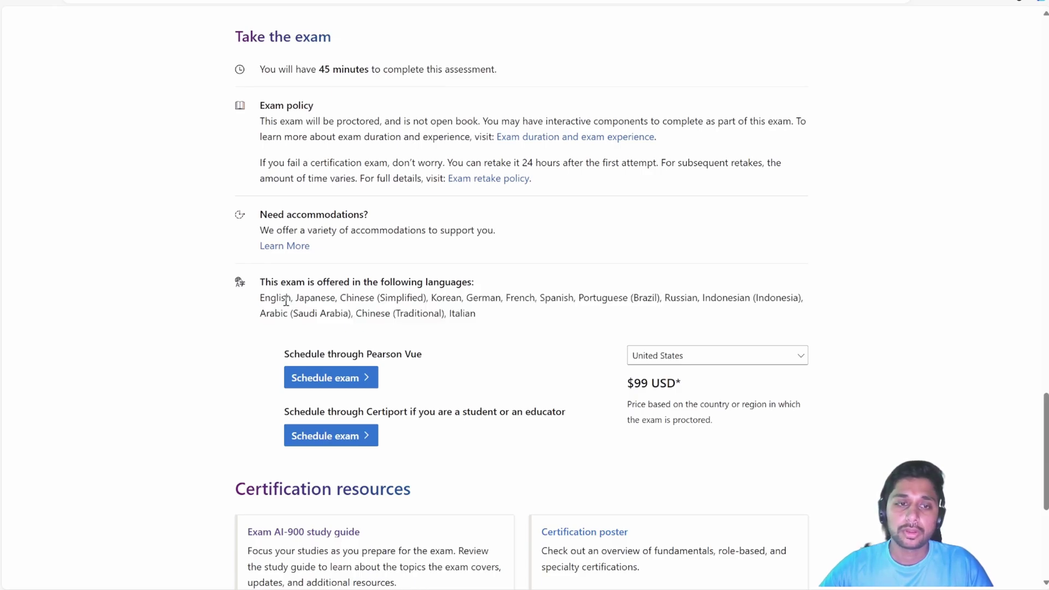
double_click(286, 300)
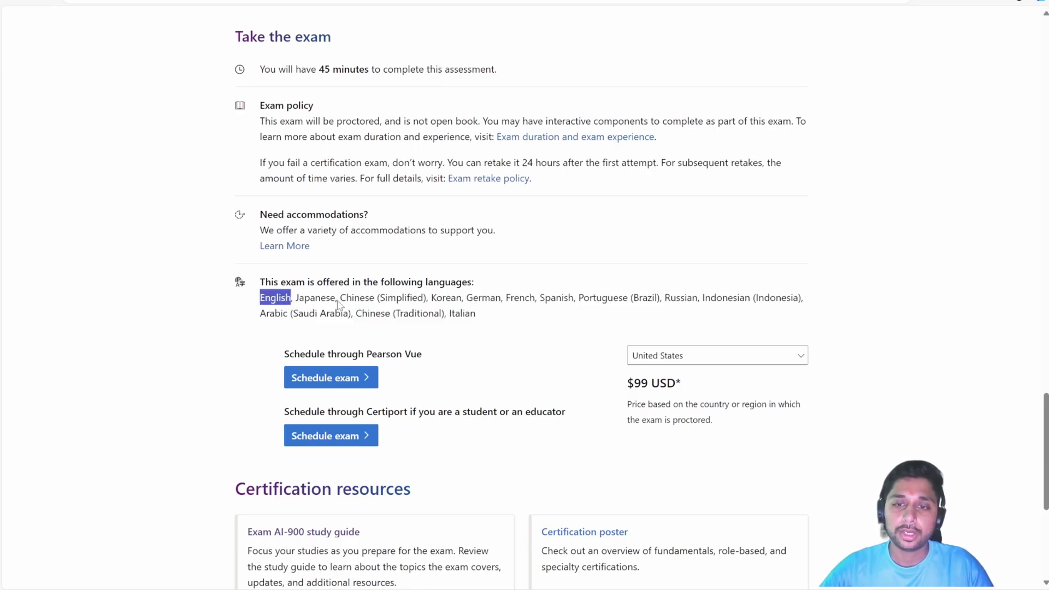
scroll(373, 311, "down", 2)
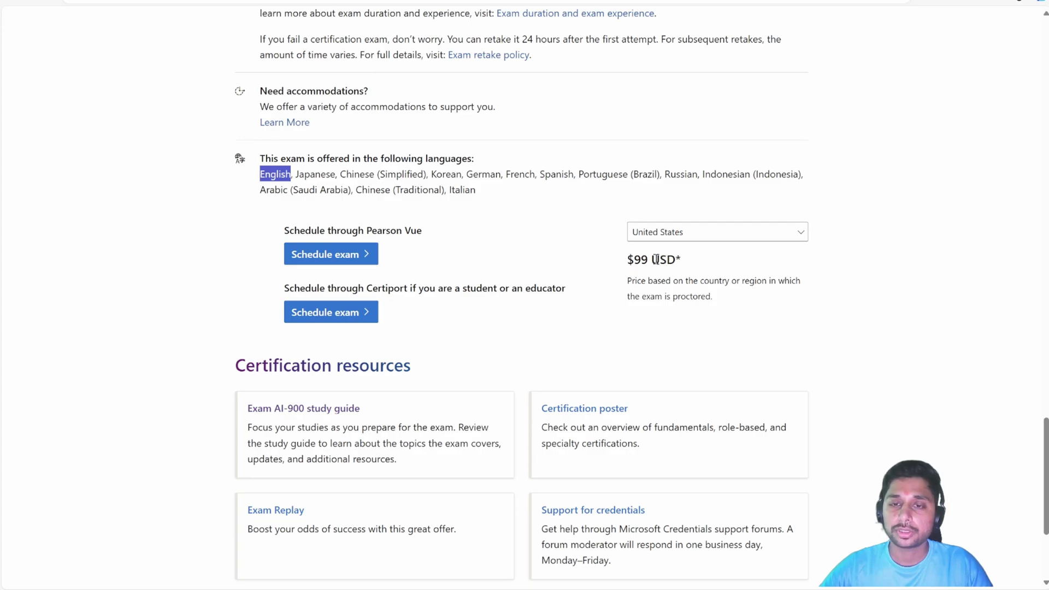
- Set the exam country to India and note the ₹3696 INR price and Pearson Vue scheduling
left_click(765, 234)
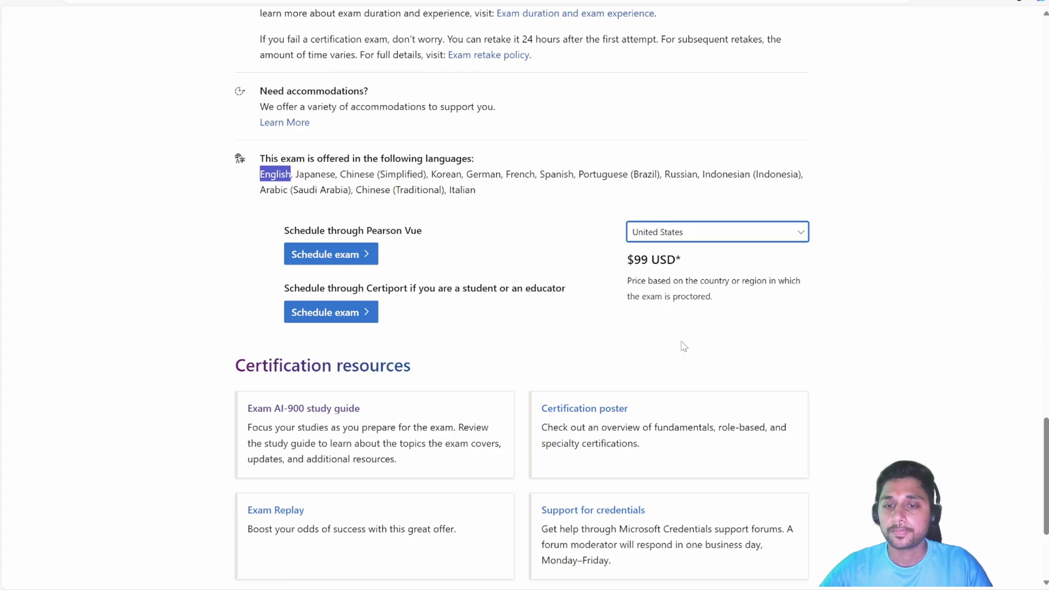
type("india")
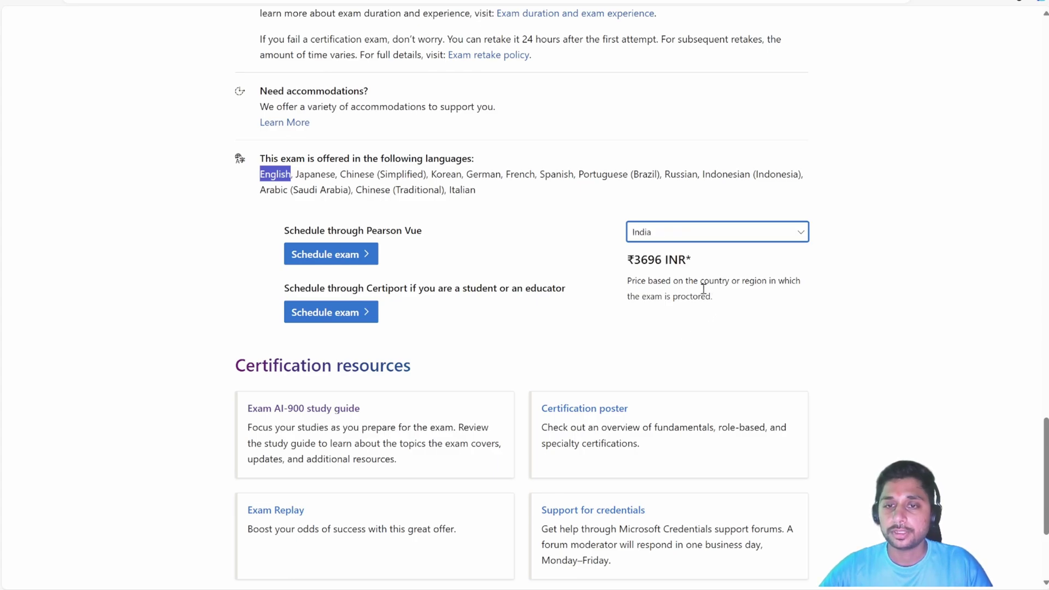
left_click_drag(638, 262, 689, 260)
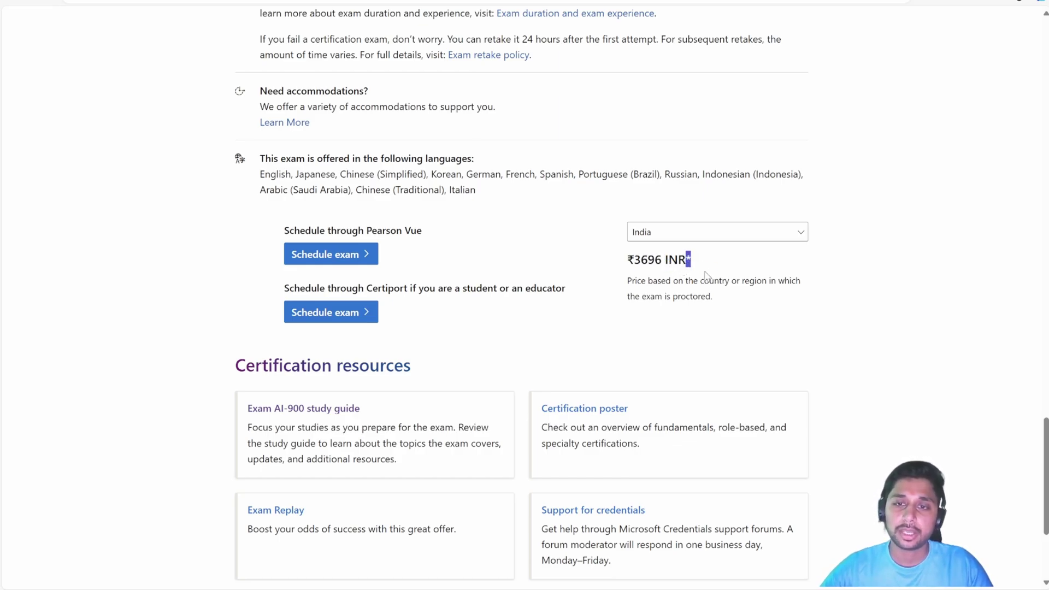
left_click(700, 274)
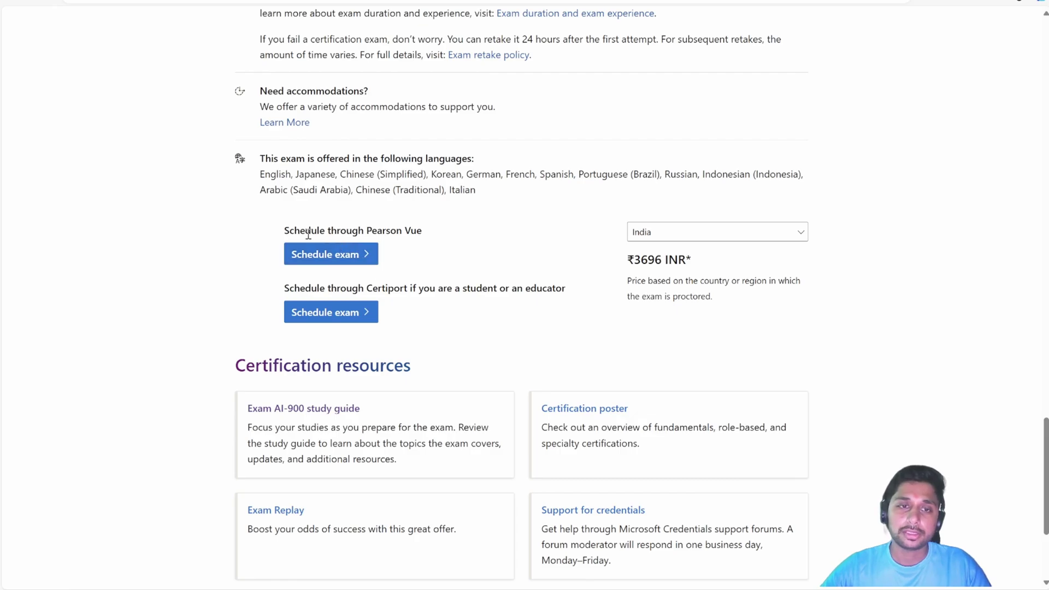
left_click_drag(297, 233, 416, 235)
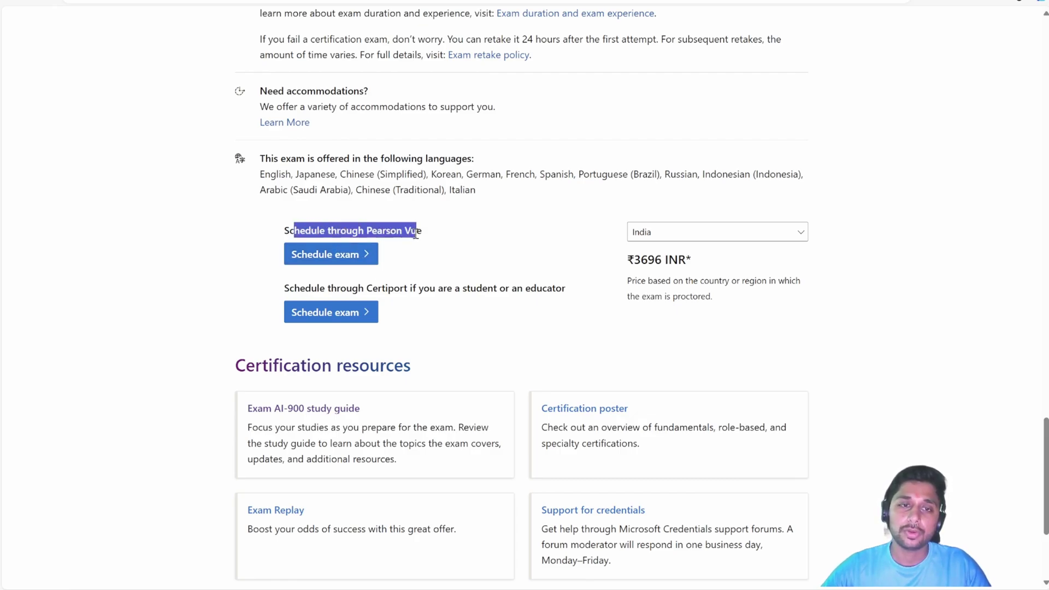
- Start scheduling through Pearson Vue and review the Certification Profile details
left_click(446, 256)
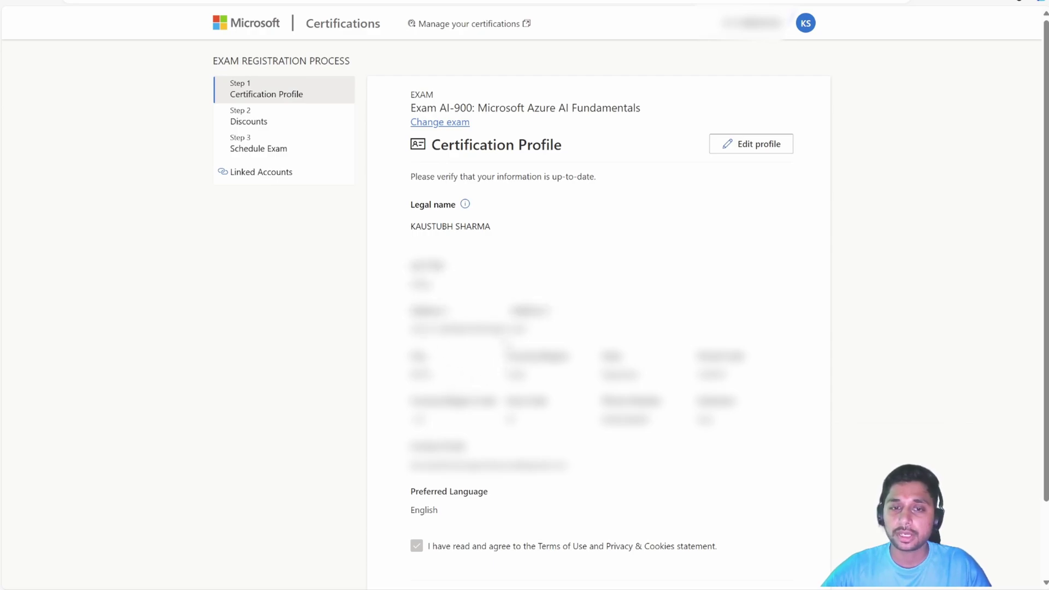
scroll(486, 335, "down", 1)
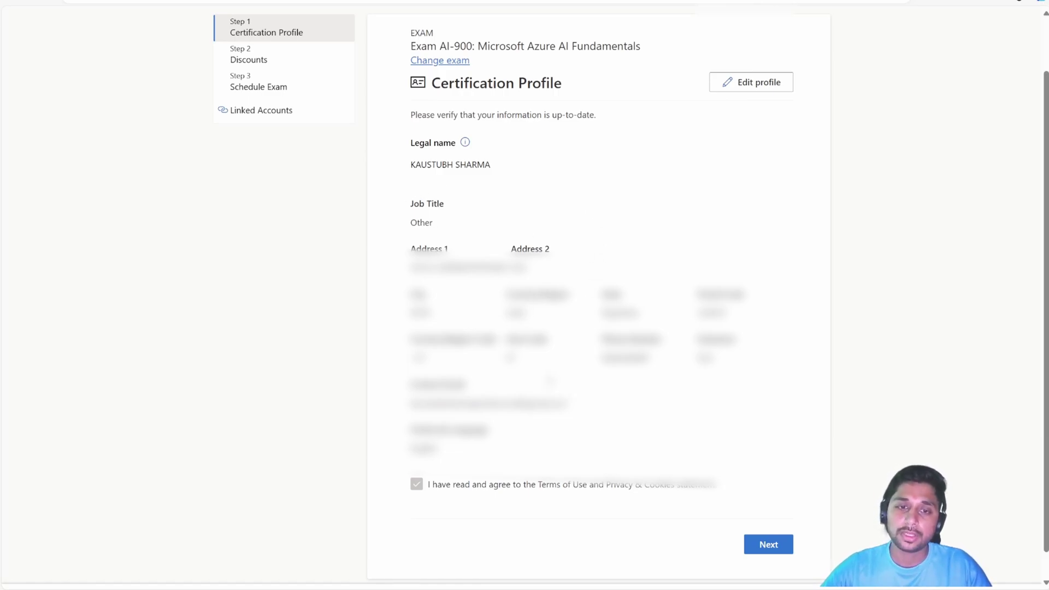
scroll(568, 389, "up", 2)
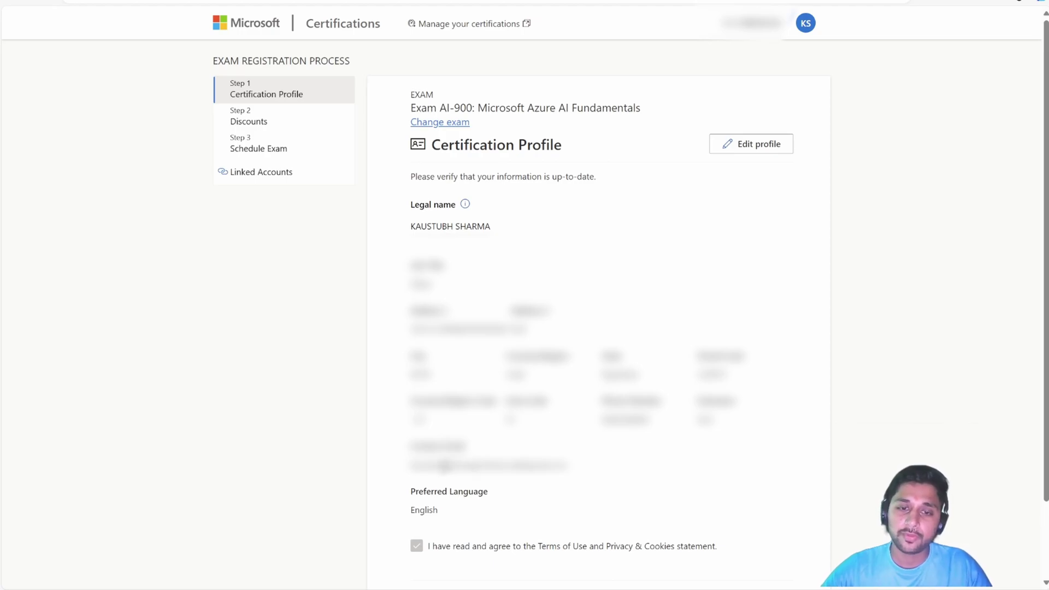
left_click_drag(449, 465, 557, 466)
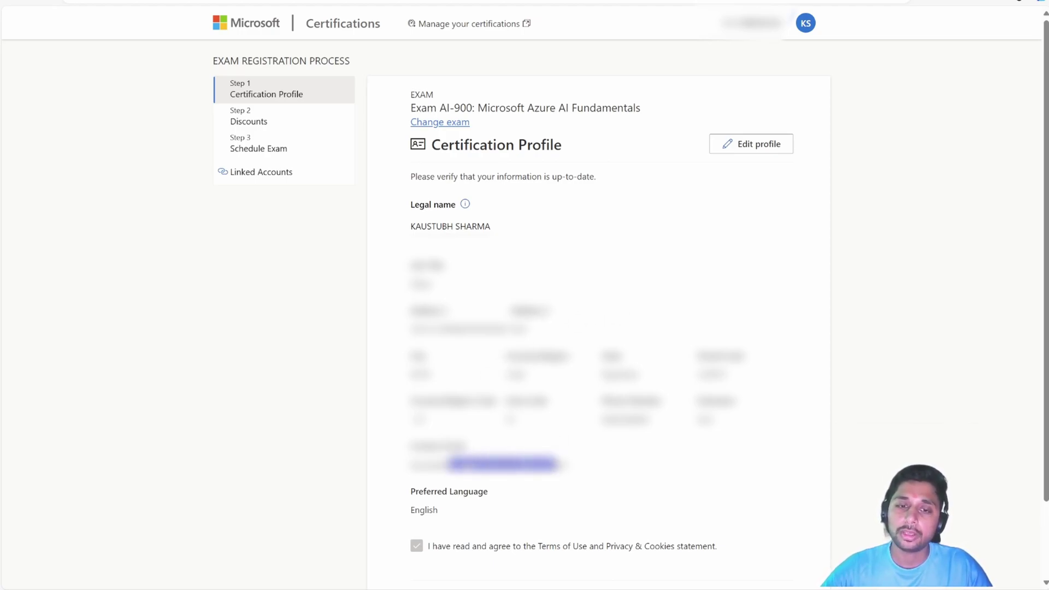
- Open Edit profile, cancel without changes, and continue to the Discounts step
left_click(752, 144)
scroll(753, 144, "down", 2)
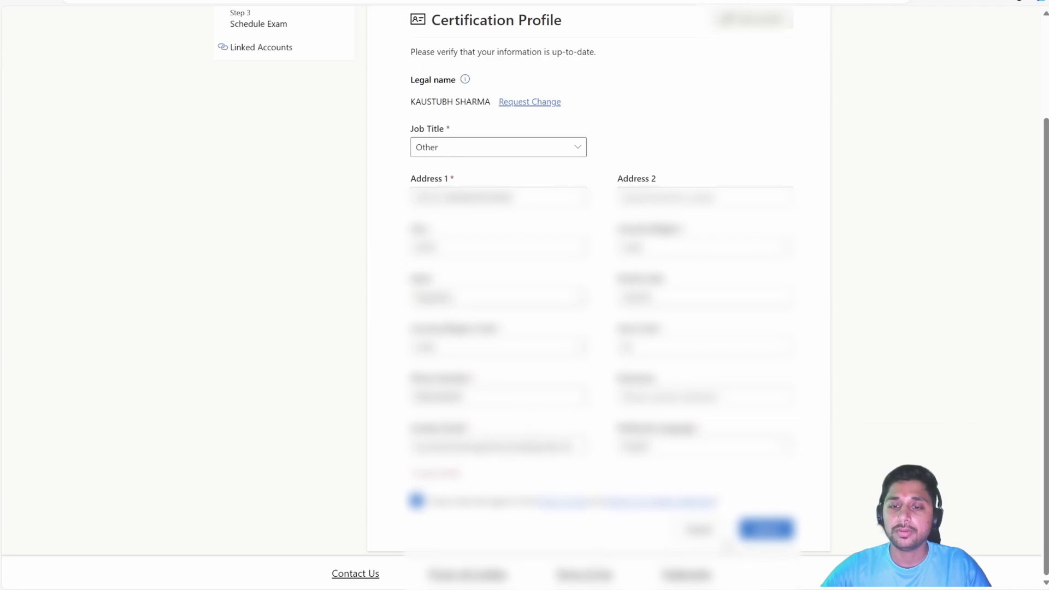
left_click(702, 530)
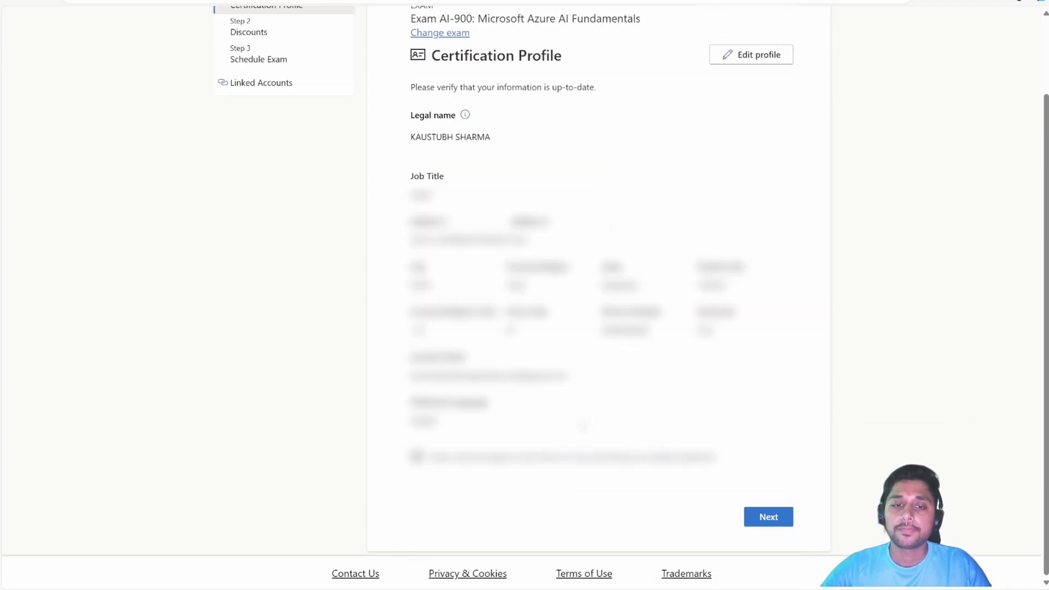
scroll(525, 491, "up", 2)
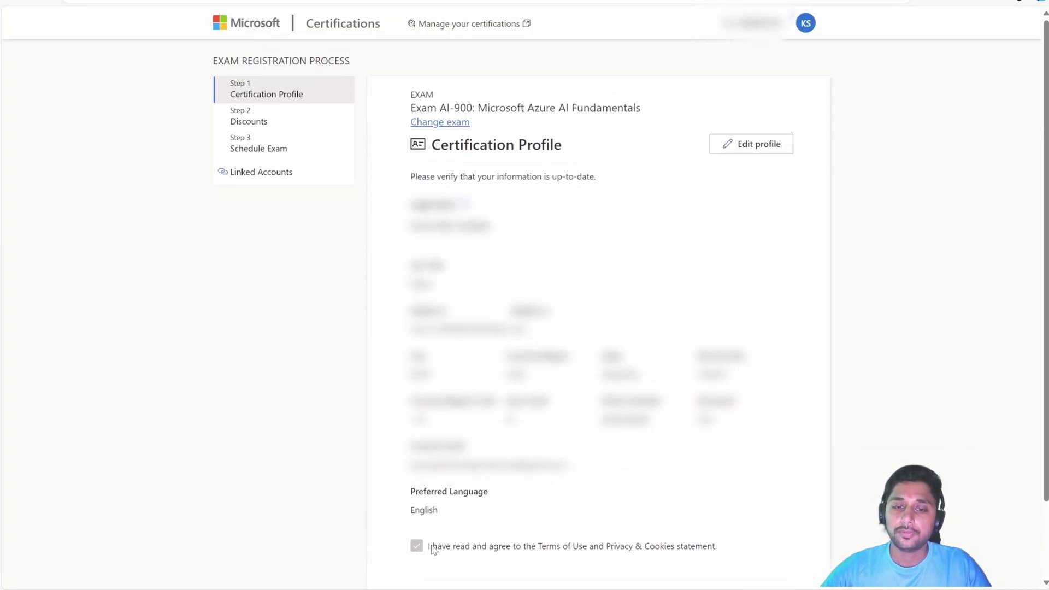
scroll(437, 524, "down", 1)
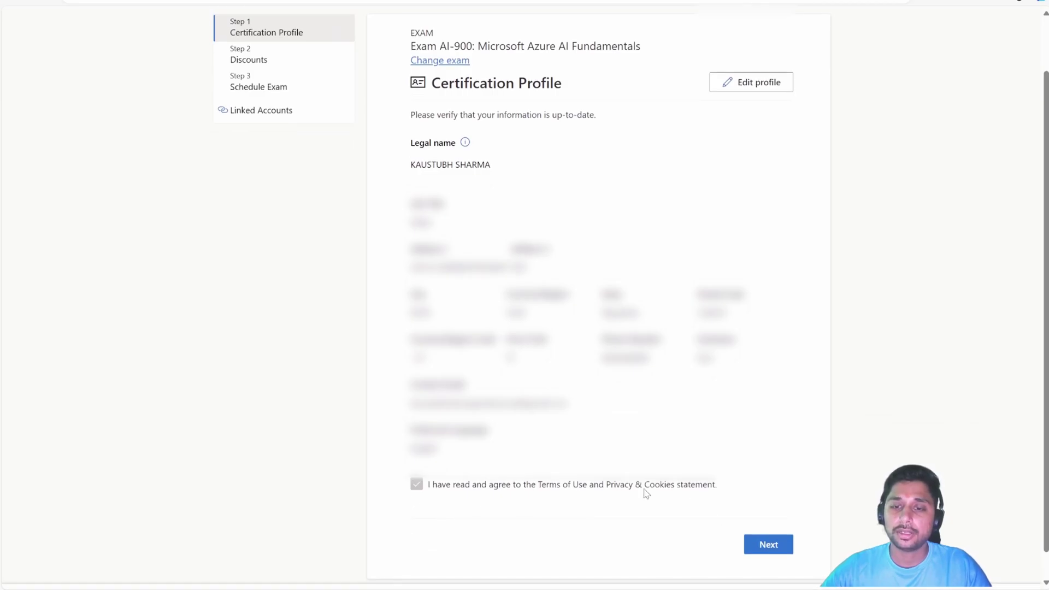
left_click(768, 545)
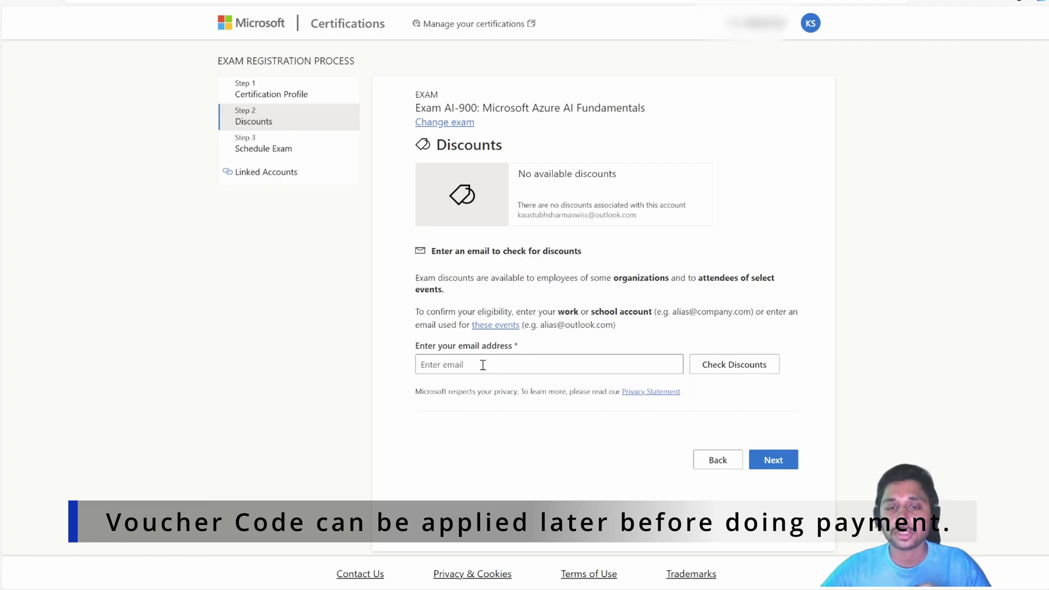
- Leave the discount email field empty, skip Check Discounts, and proceed to Schedule Exam
left_click(431, 358)
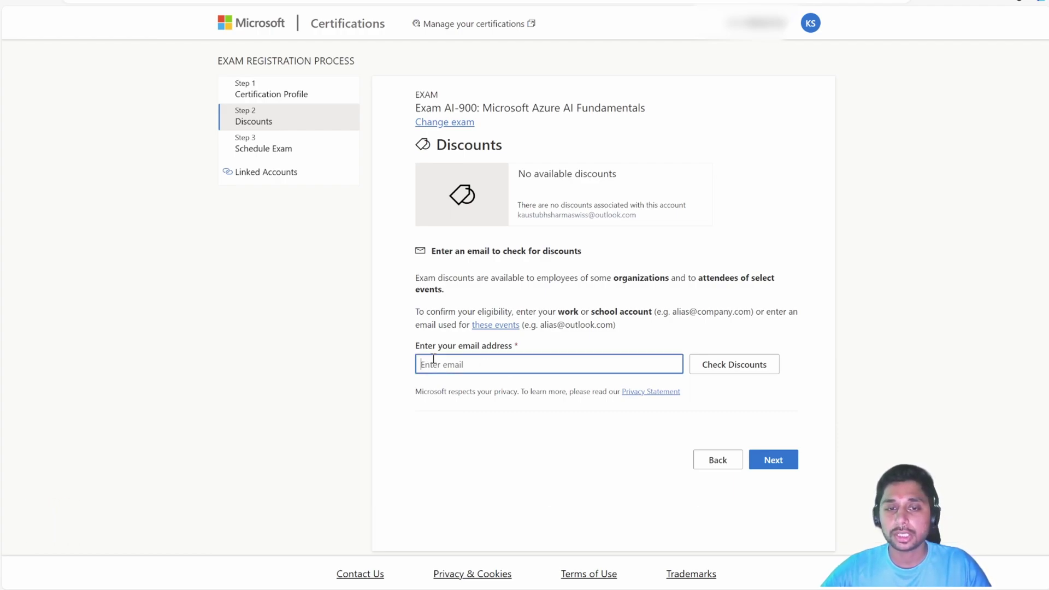
left_click(653, 348)
left_click(517, 358)
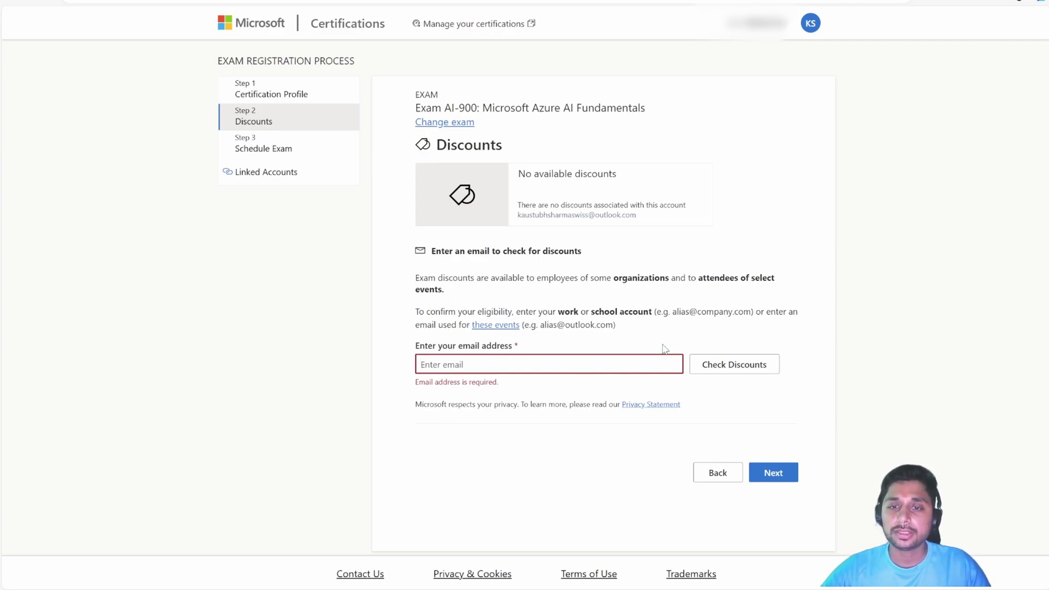
double_click(677, 312)
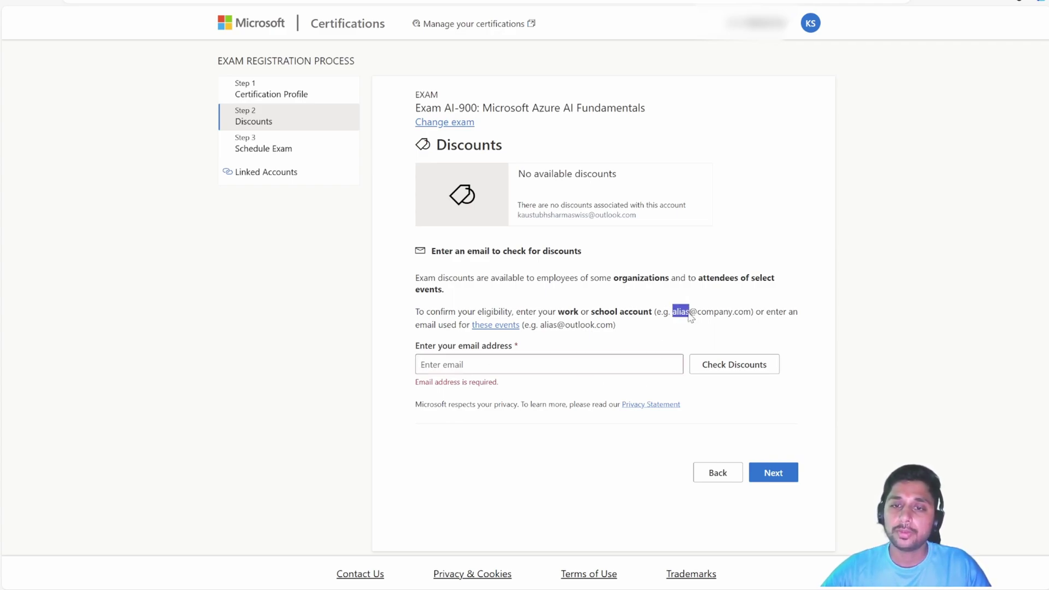
left_click_drag(699, 312, 751, 310)
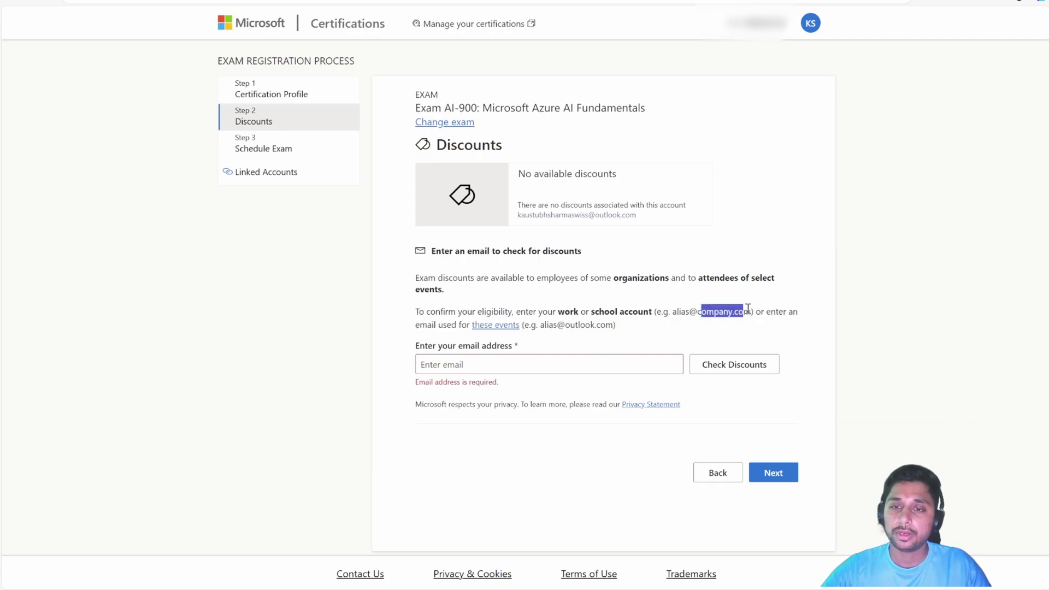
left_click(659, 343)
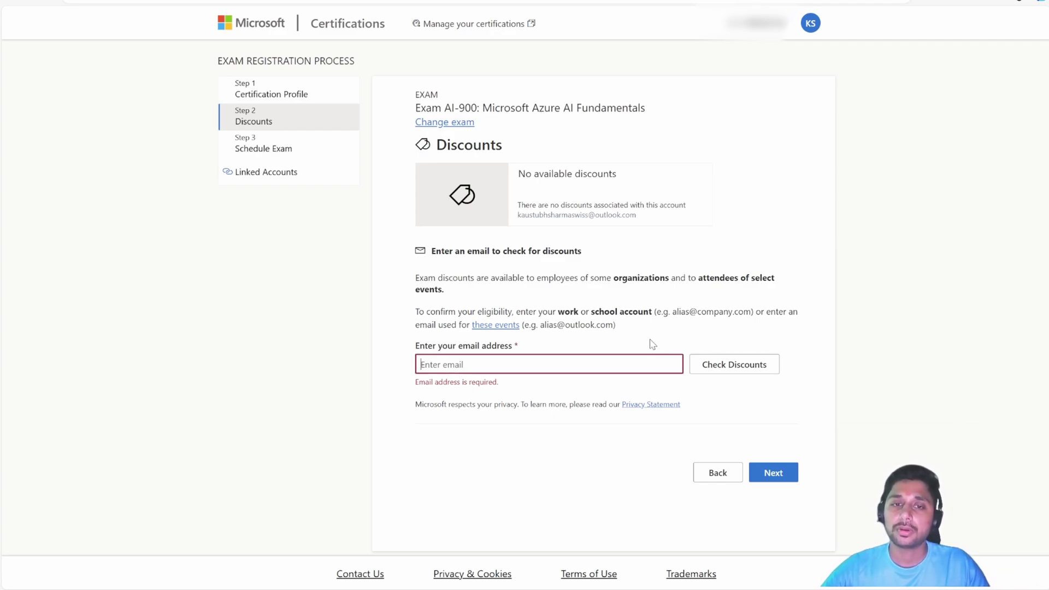
left_click(583, 393)
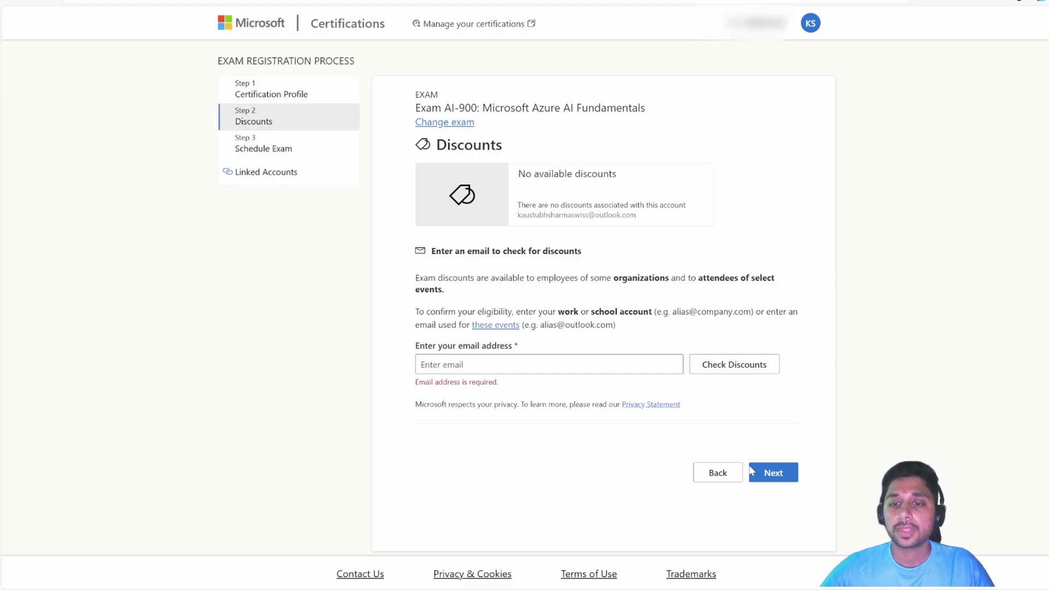
left_click(773, 472)
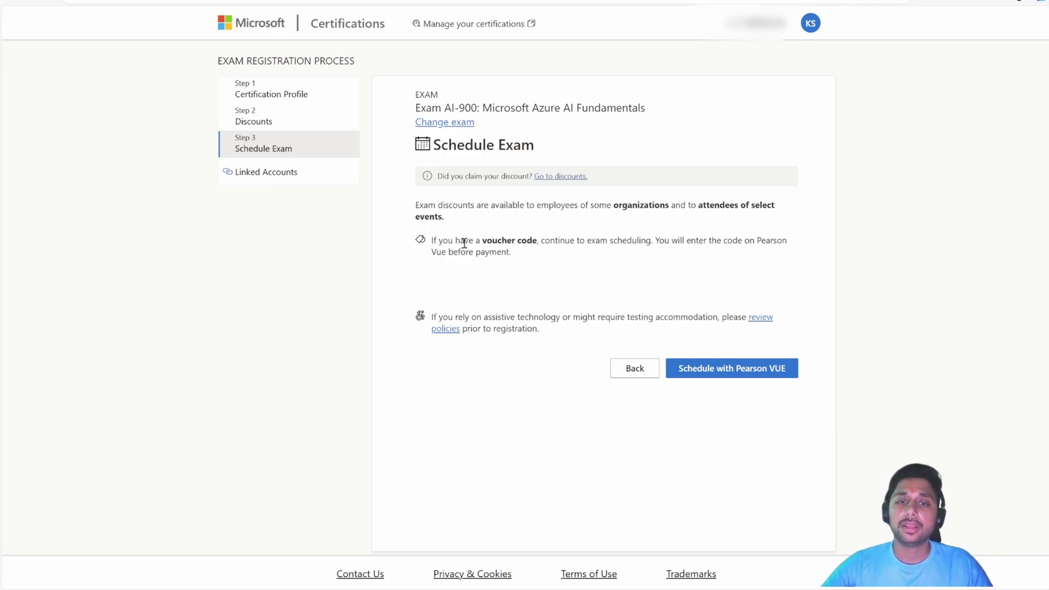
- Note the voucher-code-before-payment message and choose Schedule with Pearson VUE
left_click_drag(464, 242, 582, 250)
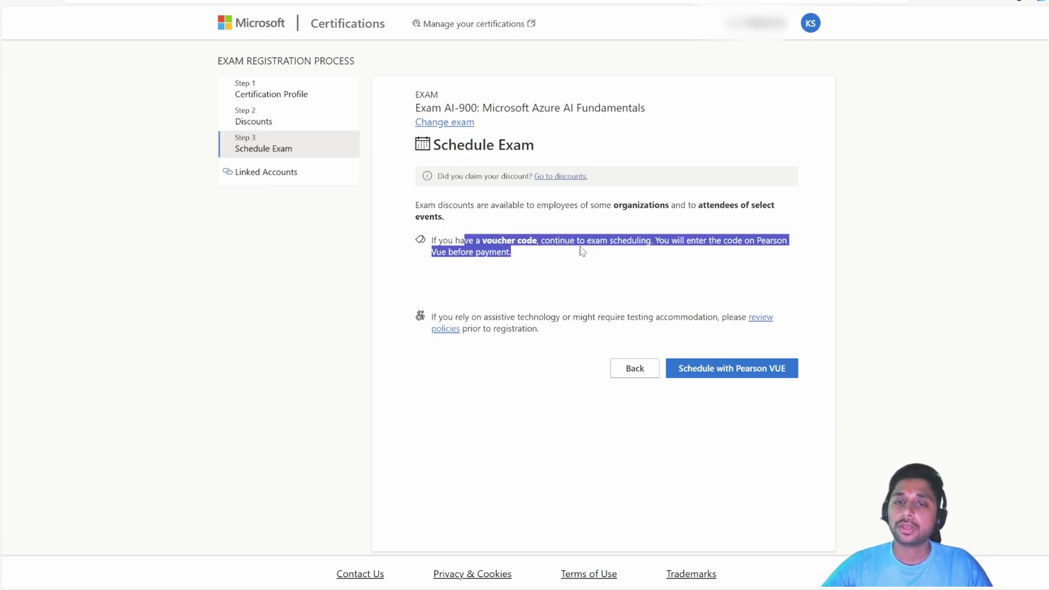
left_click_drag(454, 252, 514, 251)
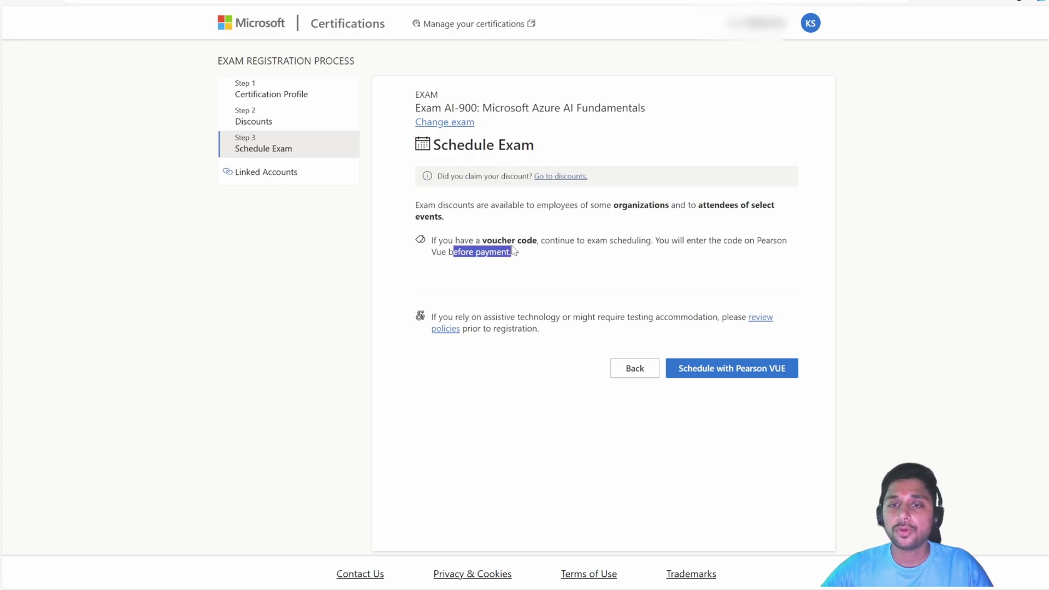
left_click(517, 256)
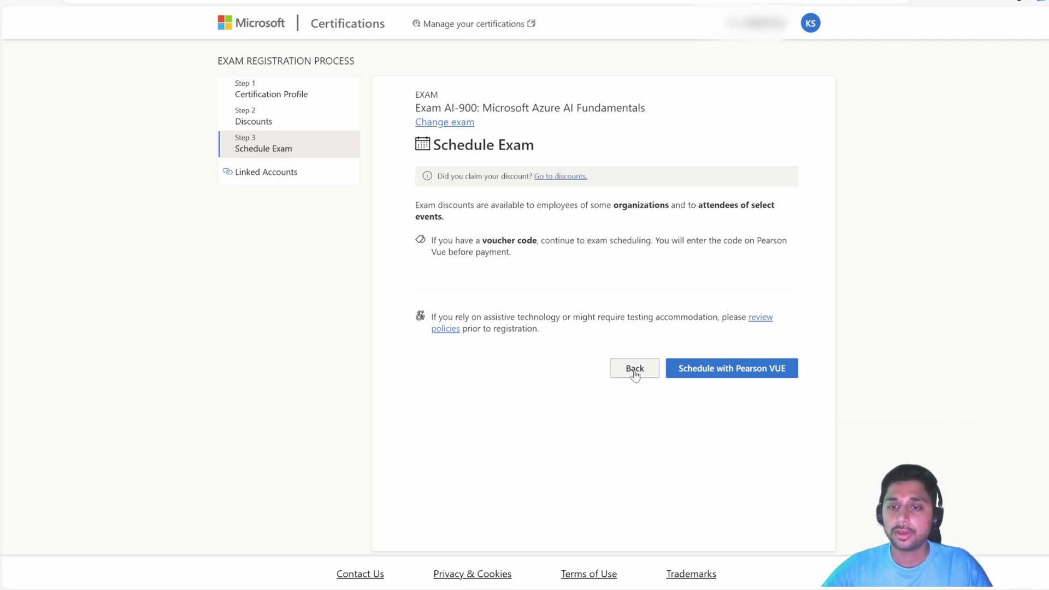
left_click(720, 372)
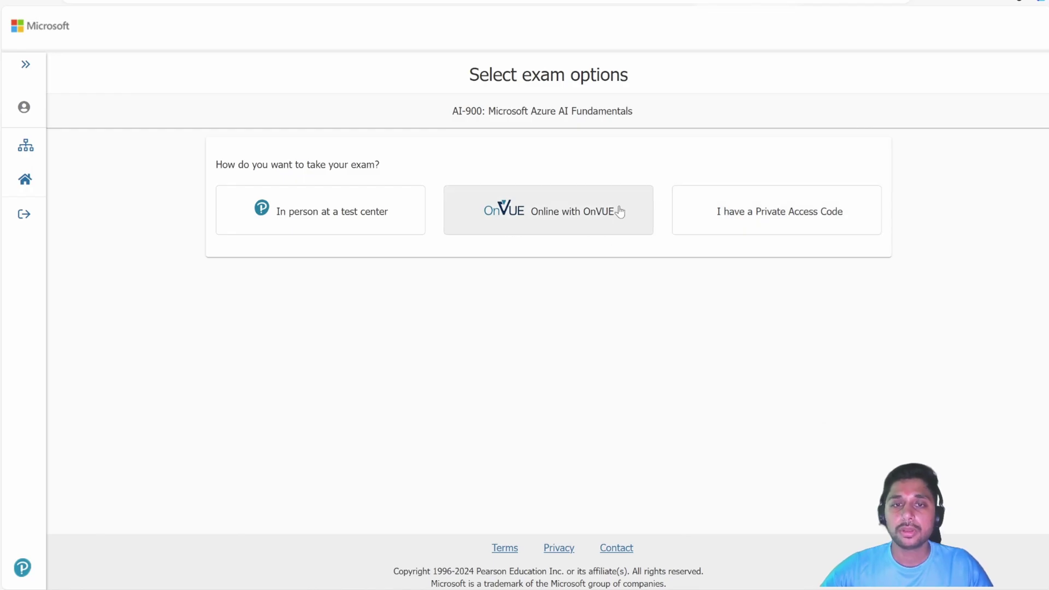
- Choose Online with OnVUE for AI-900 and continue past the preparation guidance
left_click(514, 229)
scroll(514, 228, "down", 1)
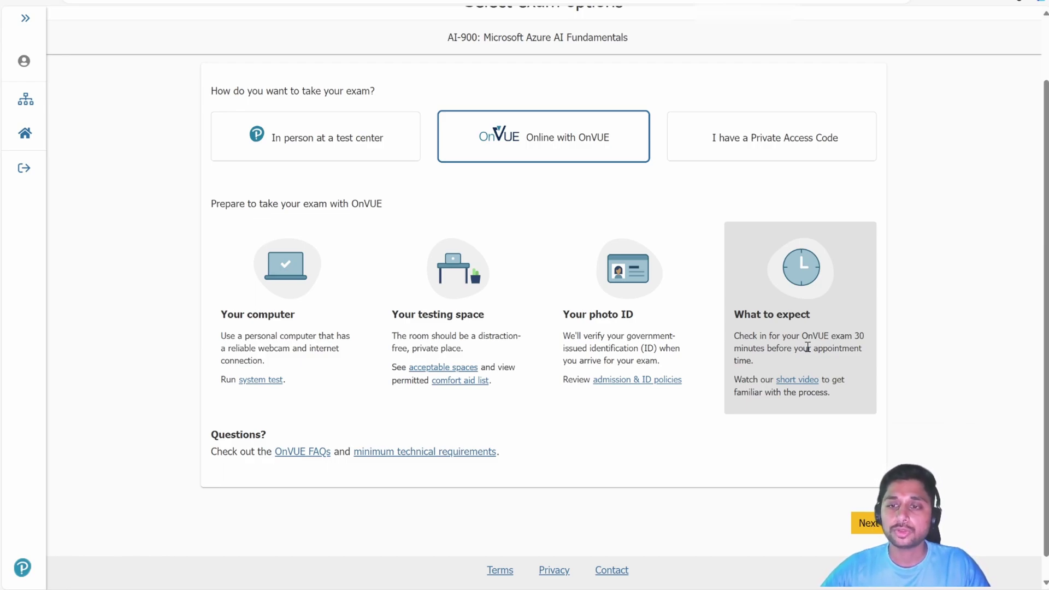
left_click(863, 523)
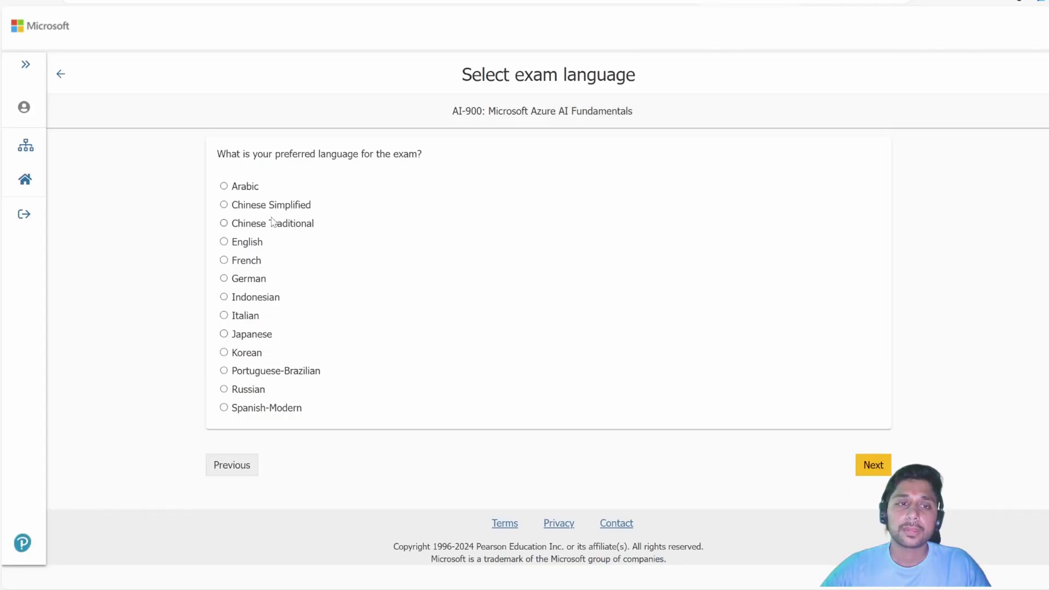
- Pick English, then answer Yes to the Code of Conduct, Credentials Agreement and acknowledgement questions
left_click(224, 242)
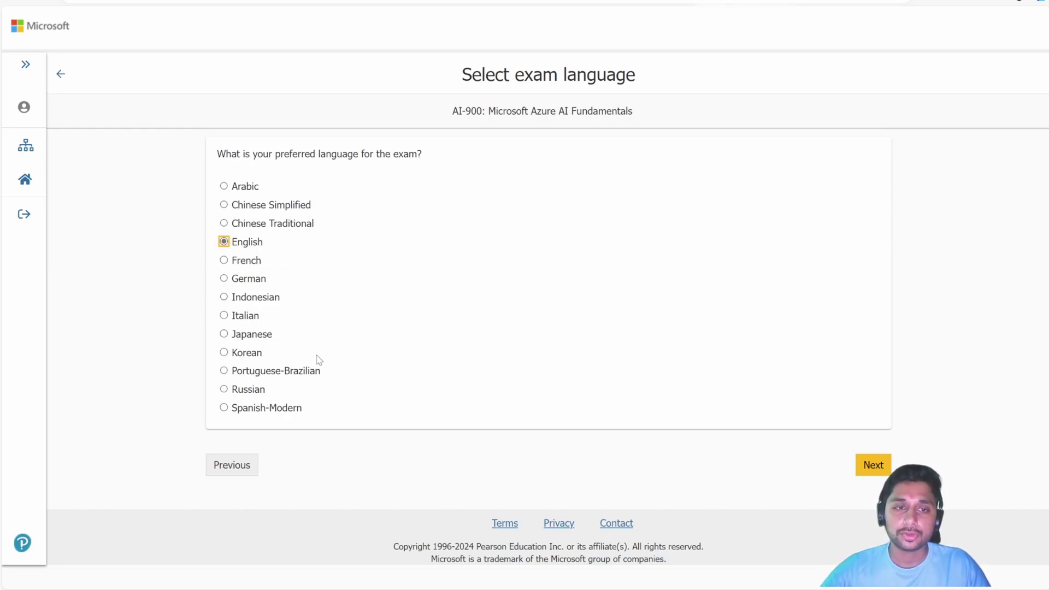
left_click(874, 468)
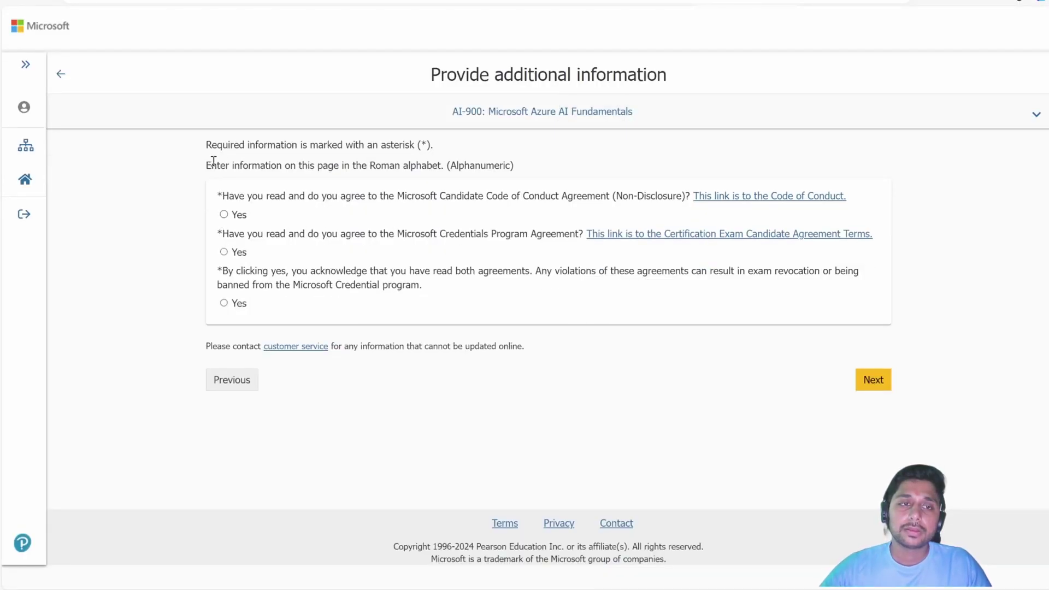
left_click_drag(229, 195, 577, 195)
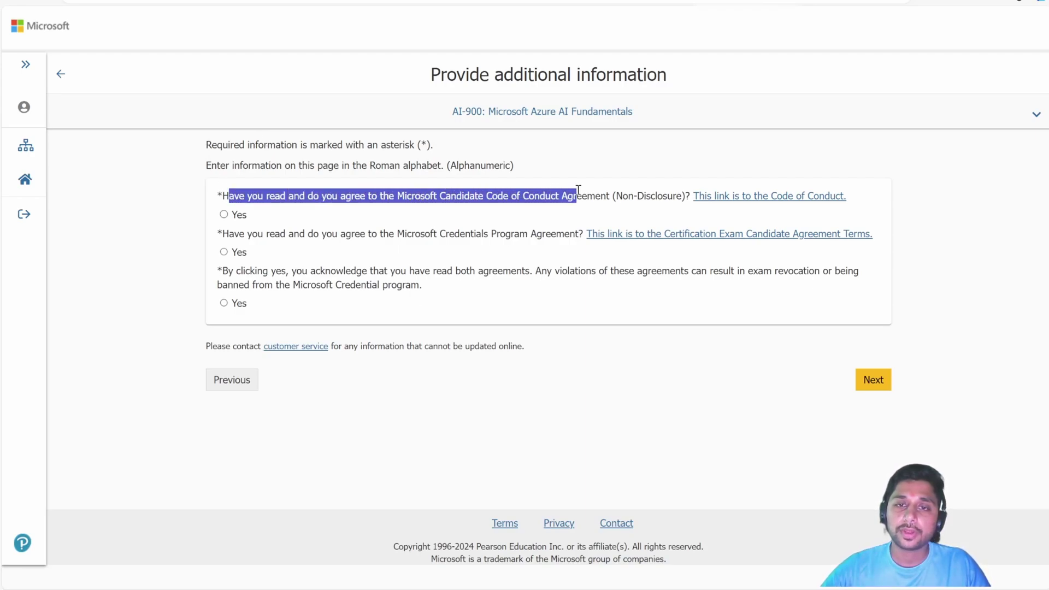
left_click(420, 211)
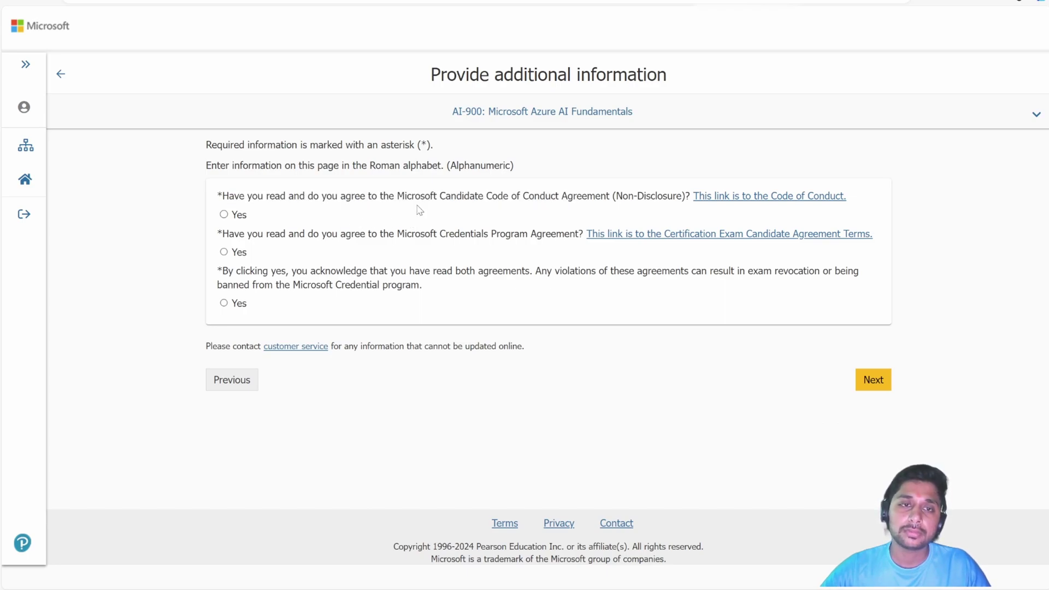
left_click(224, 214)
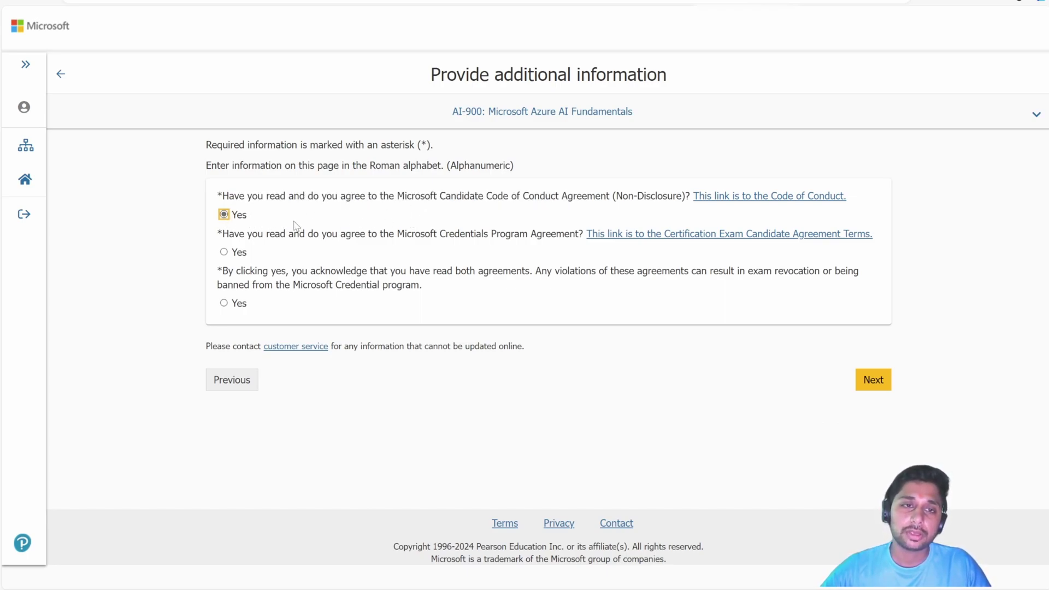
left_click(224, 252)
left_click(226, 304)
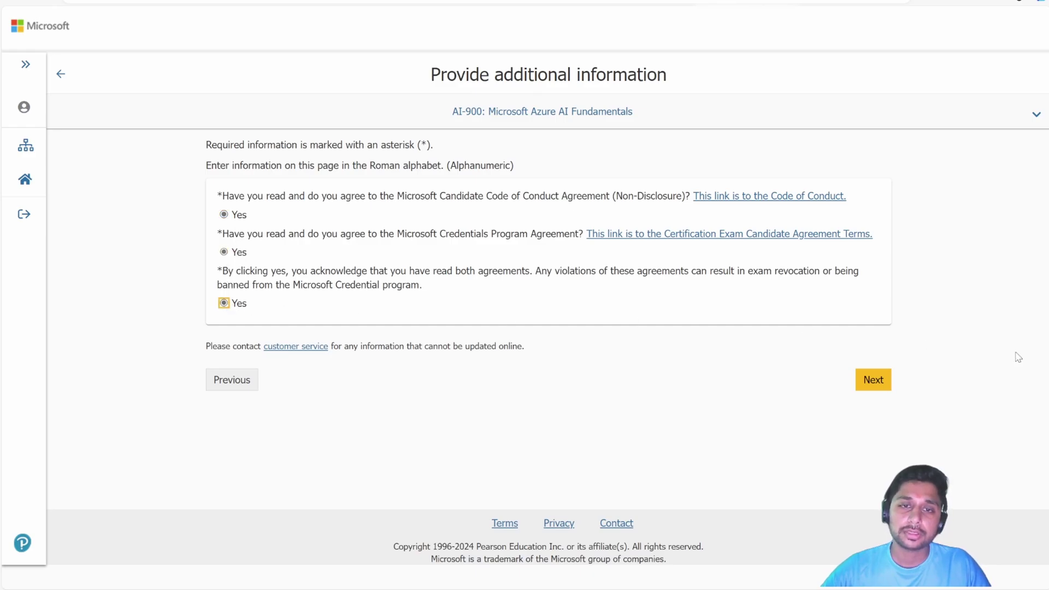
left_click(873, 380)
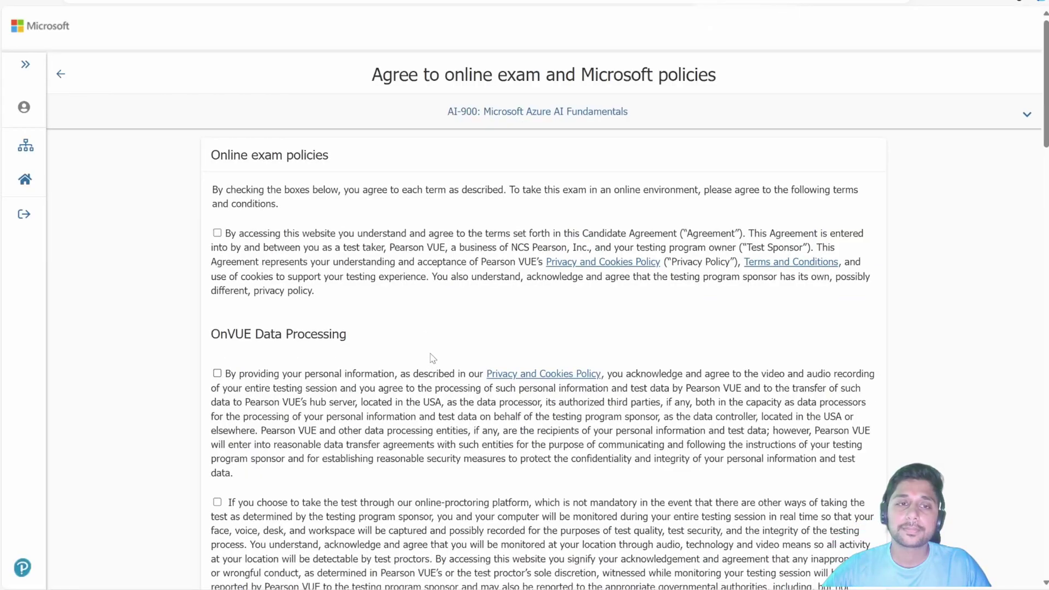
left_click(217, 234)
scroll(203, 246, "down", 2)
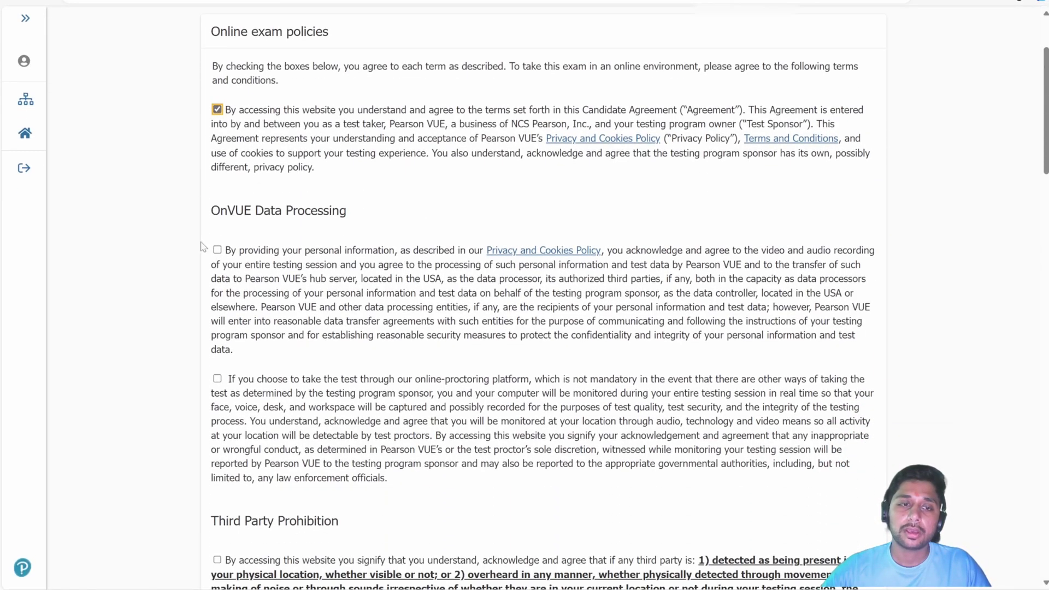
left_click(217, 251)
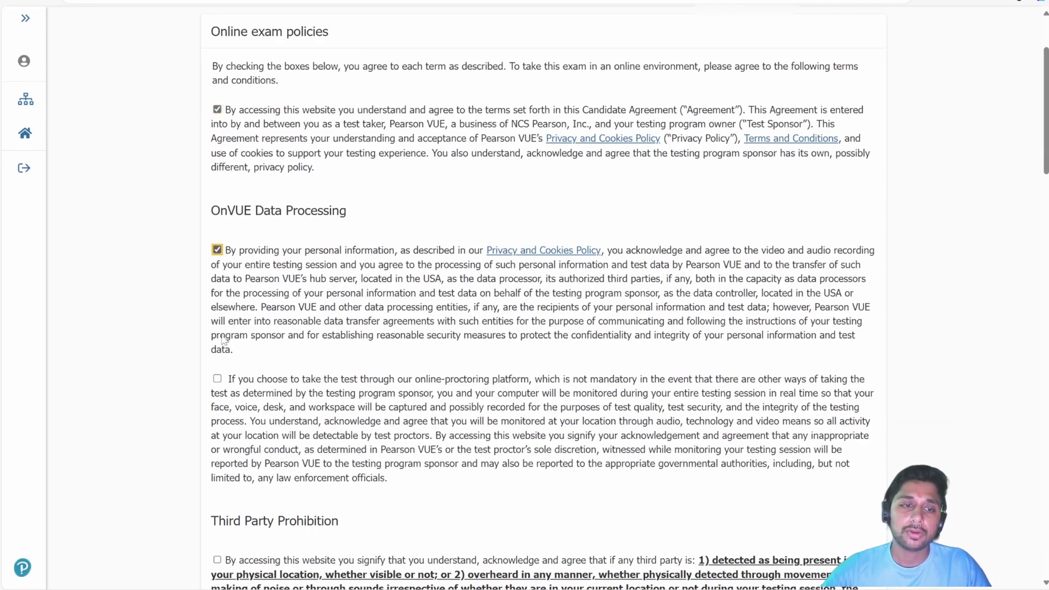
left_click(217, 380)
left_click(217, 379)
scroll(253, 352, "down", 4)
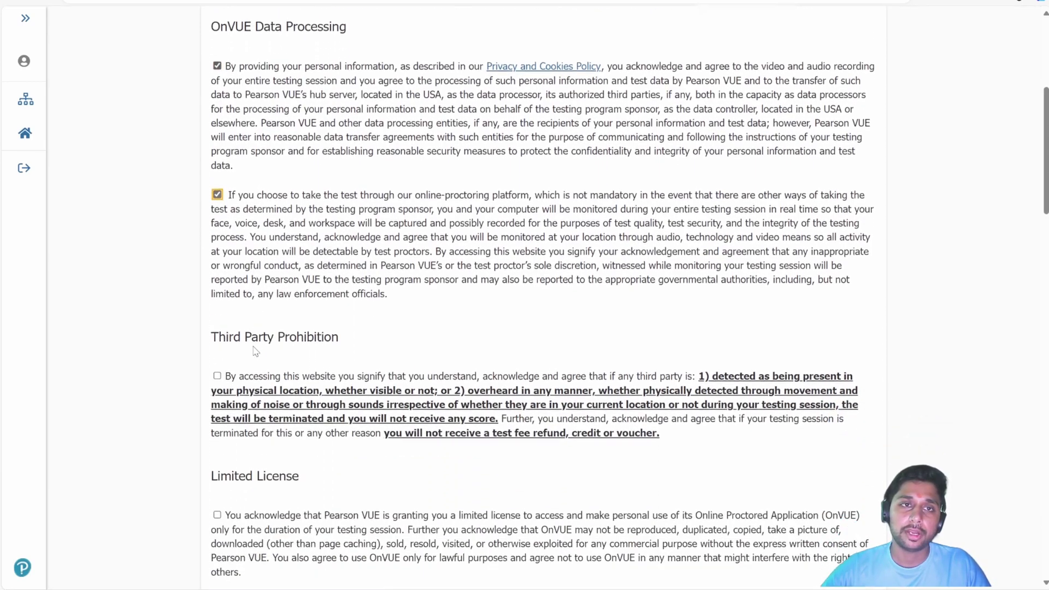
left_click(217, 314)
scroll(257, 306, "down", 3)
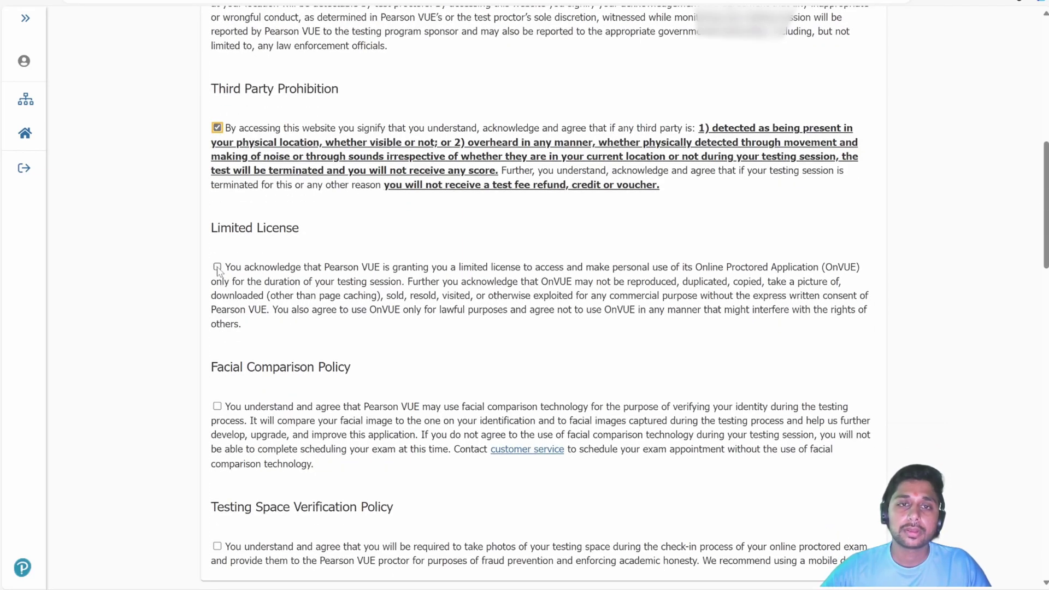
left_click(217, 268)
scroll(434, 256, "down", 2)
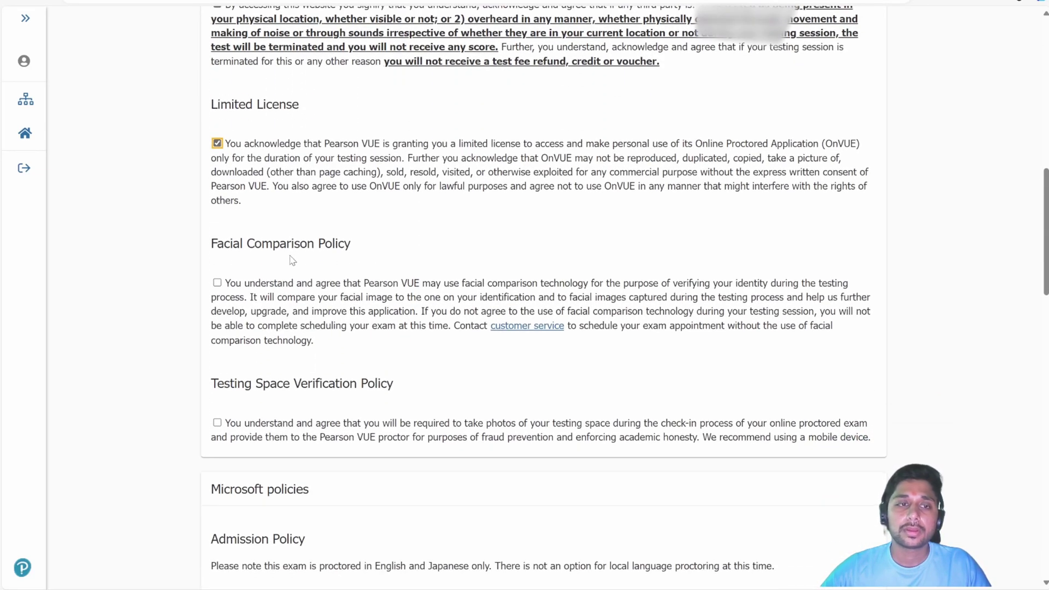
left_click(217, 283)
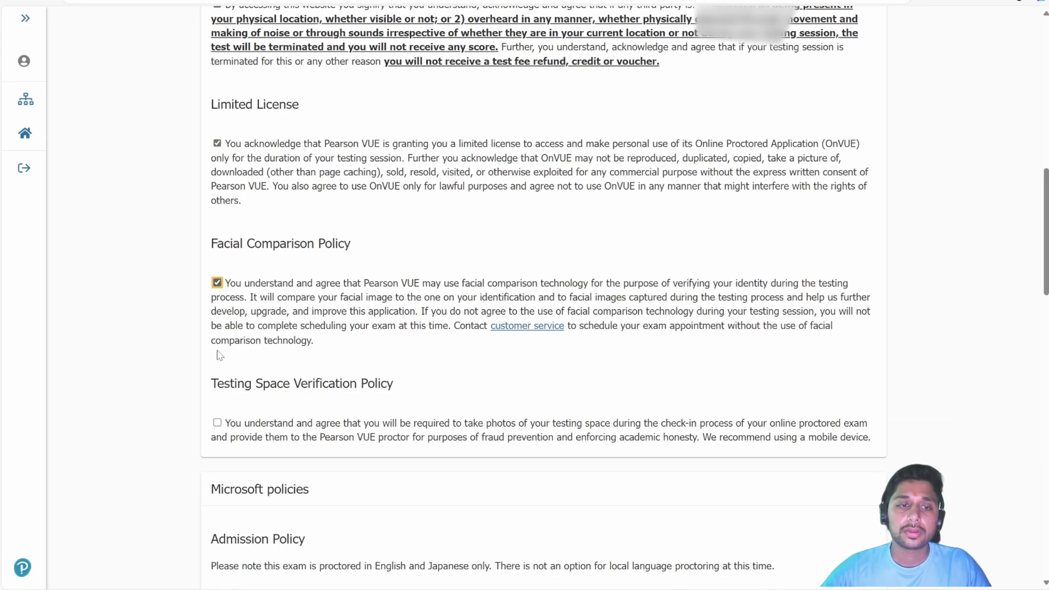
left_click(217, 422)
scroll(314, 299, "down", 3)
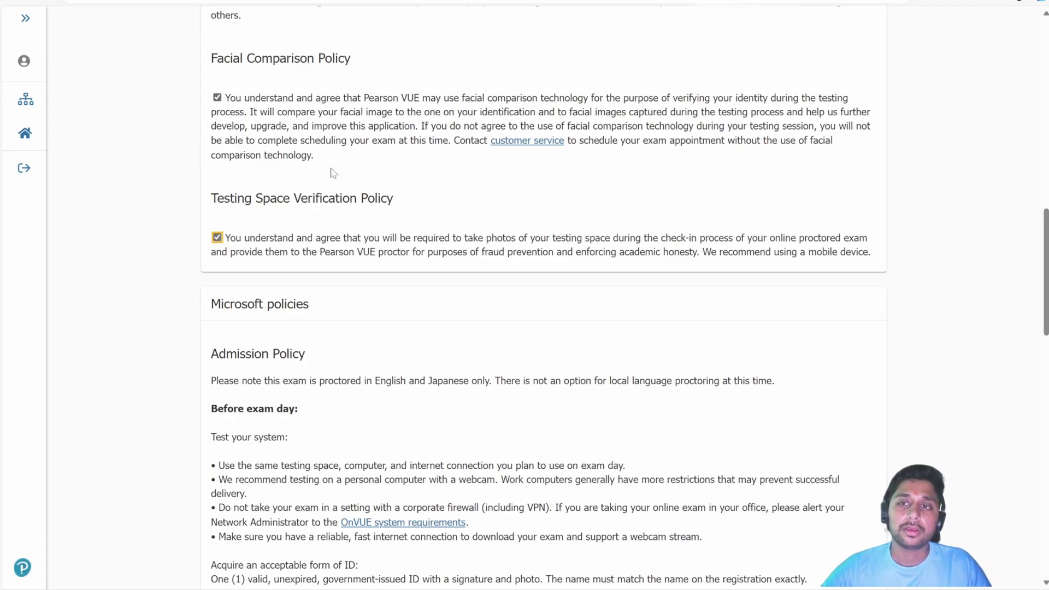
scroll(340, 172, "up", 1)
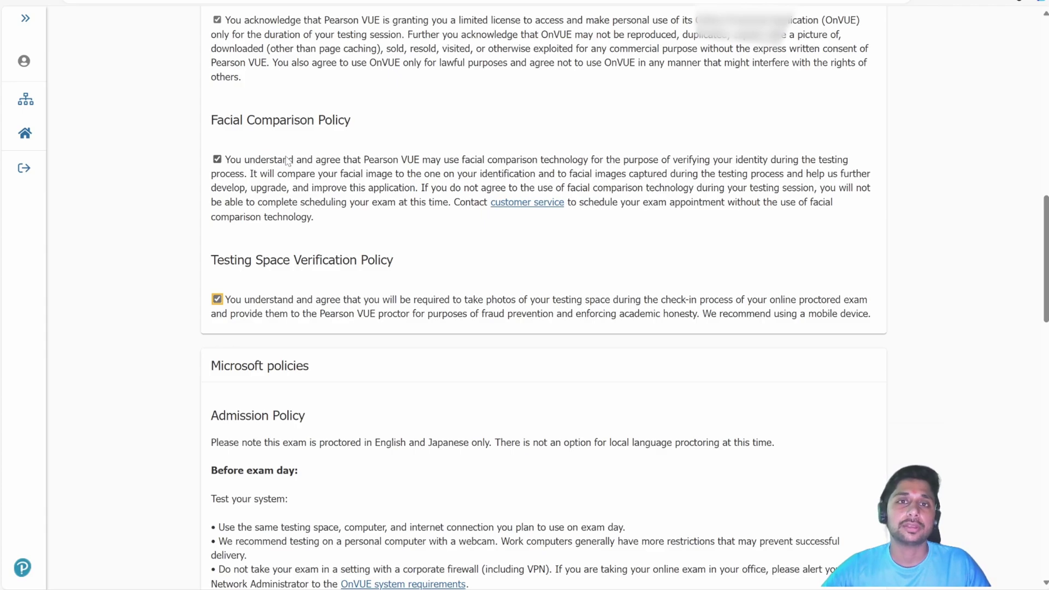
scroll(288, 161, "down", 1)
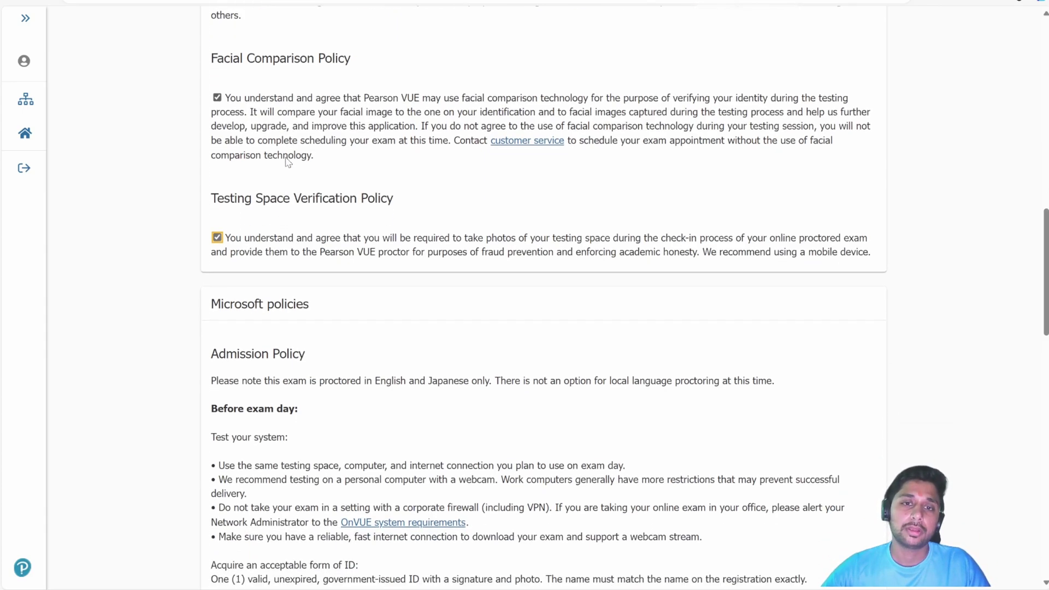
scroll(288, 161, "up", 1)
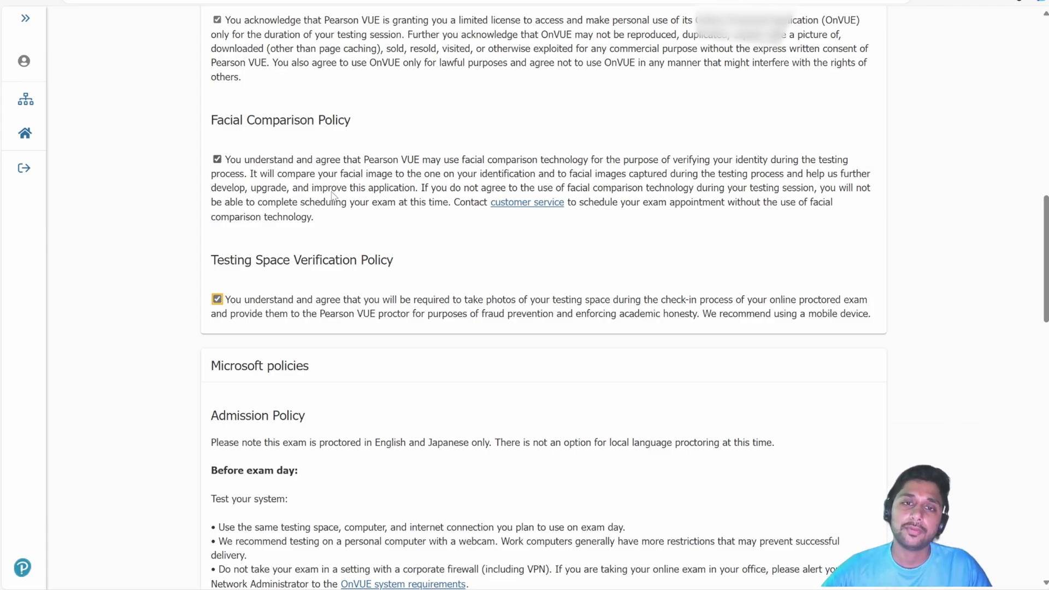
scroll(307, 219, "down", 3)
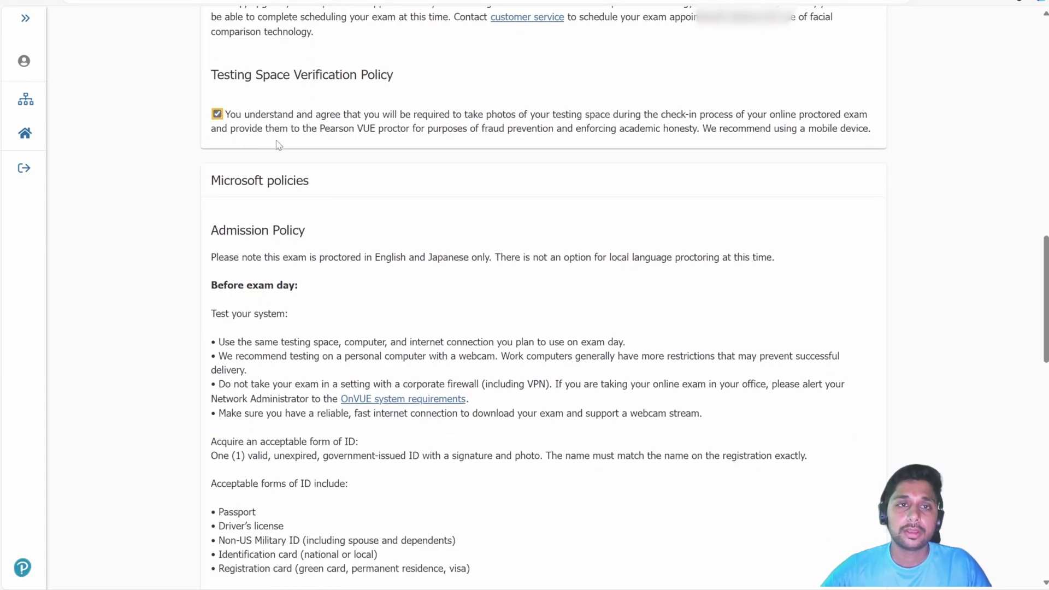
scroll(265, 205, "down", 9)
scroll(254, 205, "up", 4)
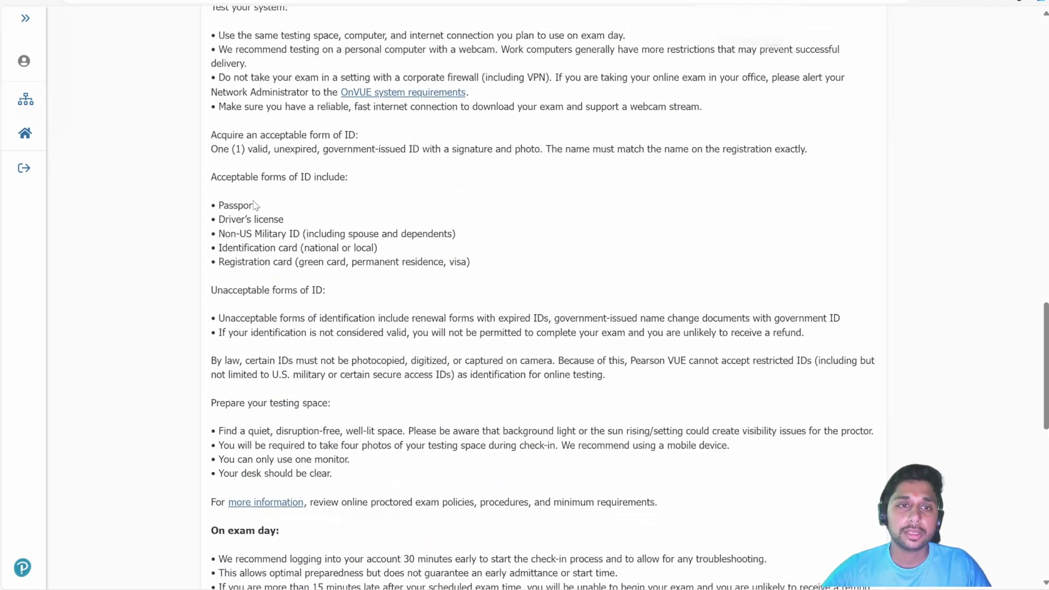
scroll(254, 204, "up", 2)
left_click_drag(219, 326, 361, 356)
left_click(283, 356)
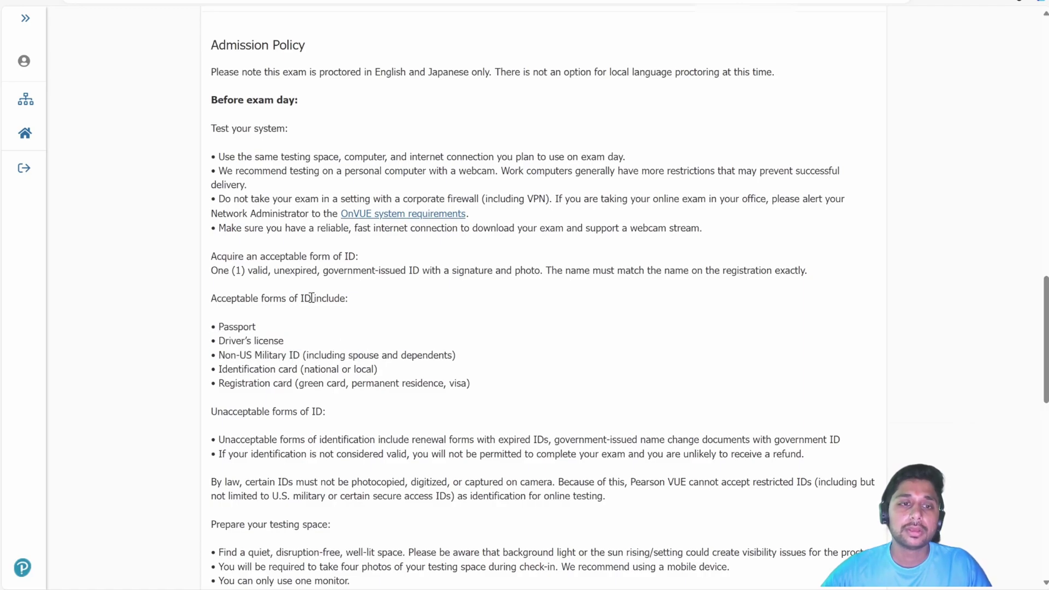
left_click_drag(217, 332, 281, 343)
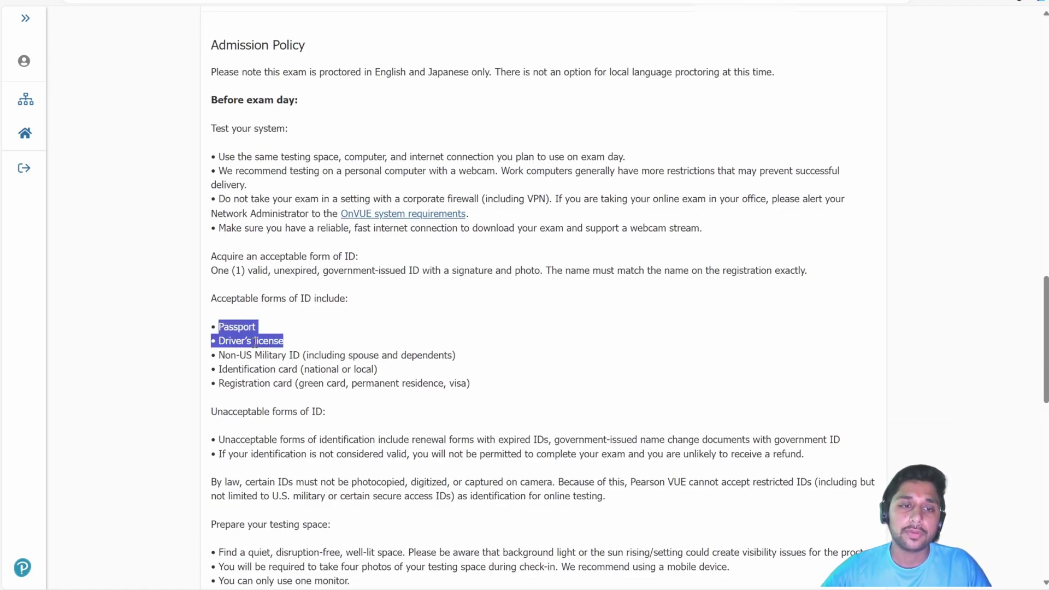
scroll(262, 407, "down", 2)
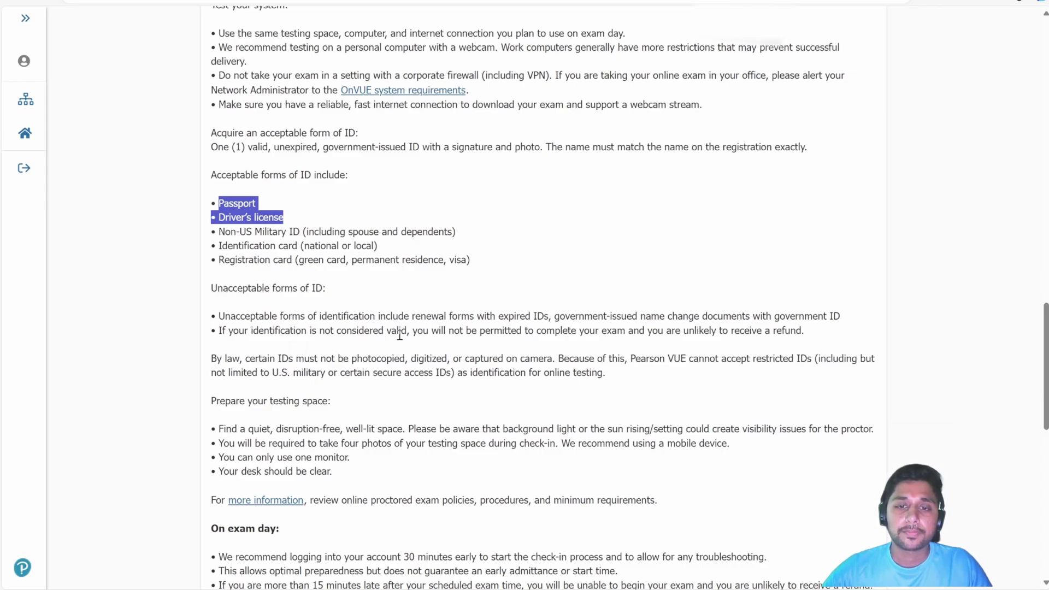
scroll(332, 335, "down", 1)
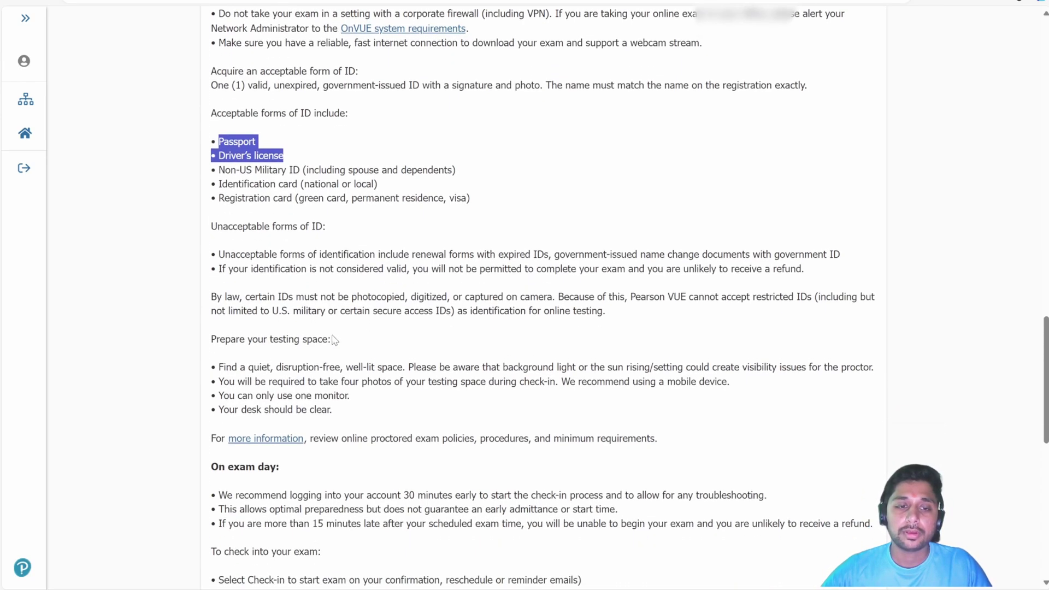
scroll(331, 247, "up", 1)
left_click(336, 245)
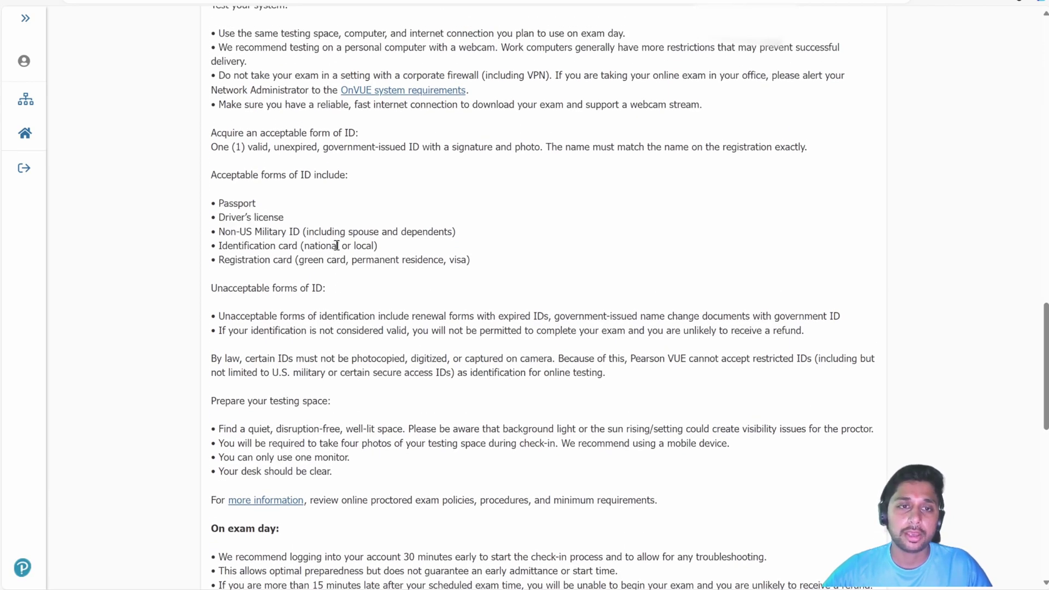
scroll(336, 246, "up", 2)
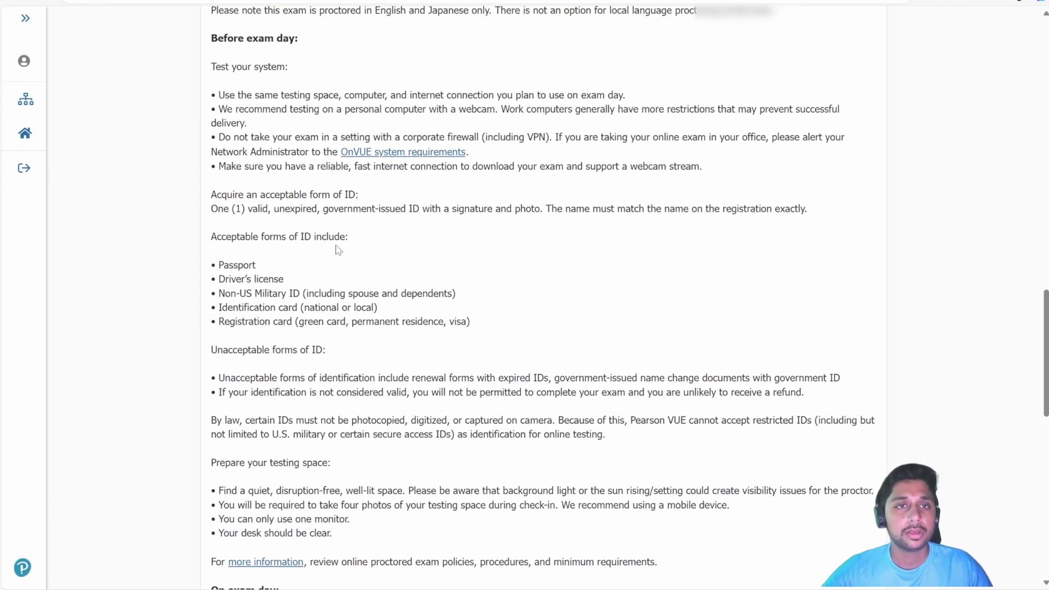
scroll(336, 248, "down", 1)
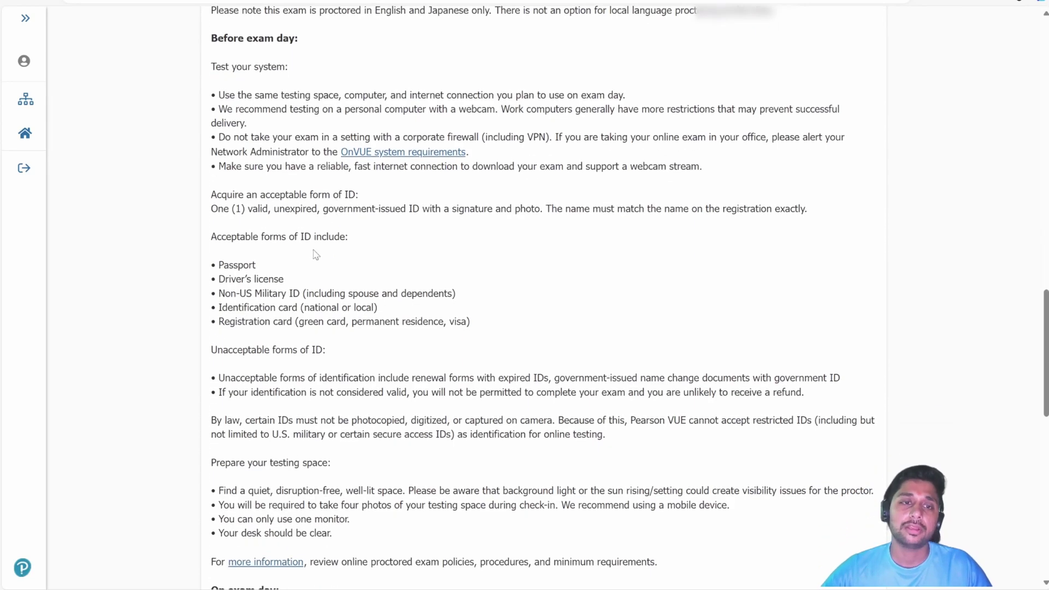
scroll(315, 256, "down", 3)
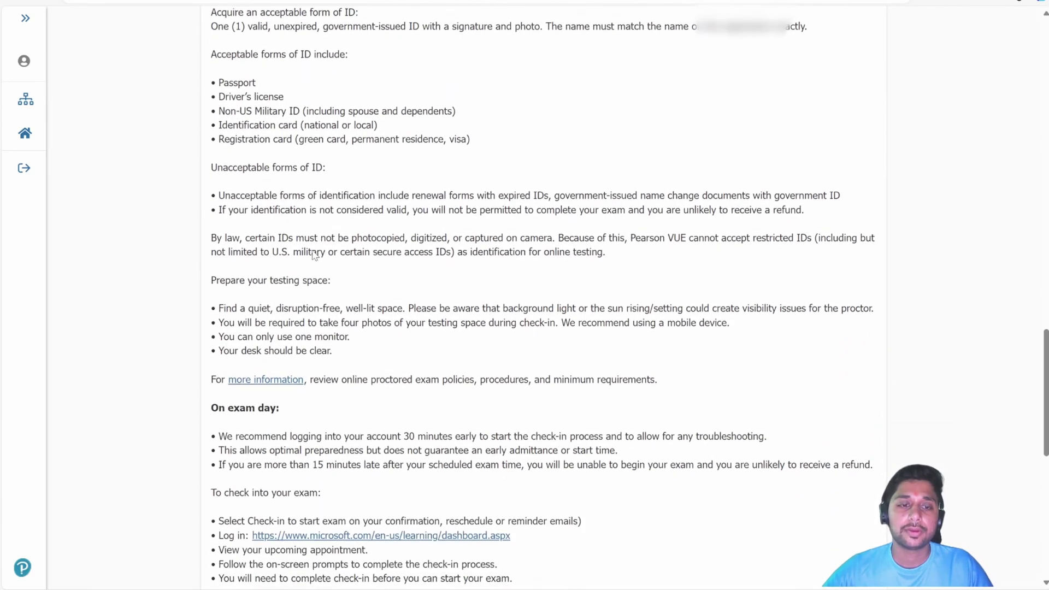
scroll(311, 301, "down", 2)
scroll(310, 300, "down", 2)
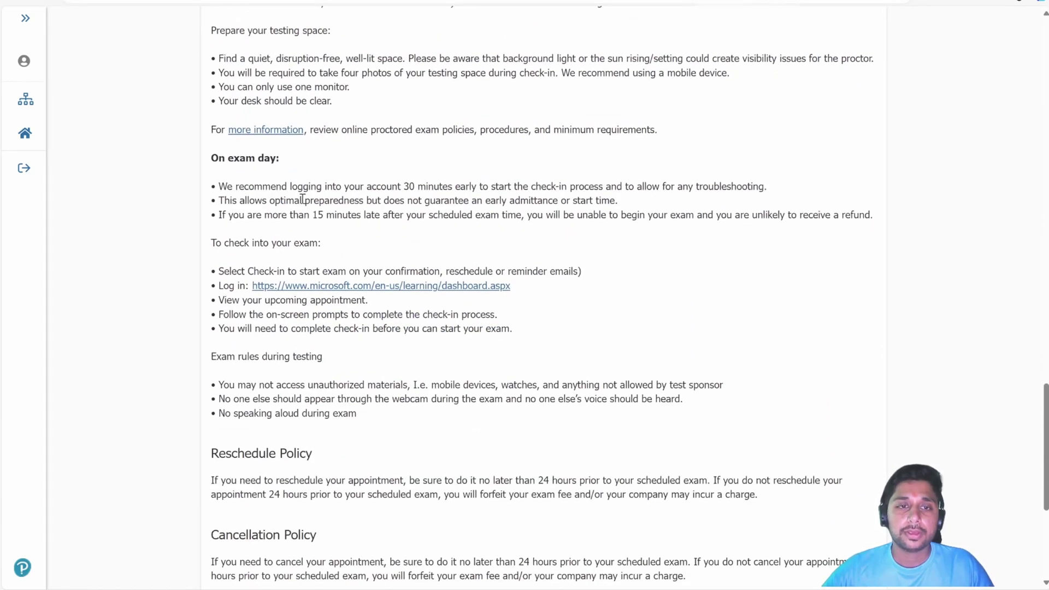
scroll(600, 241, "down", 3)
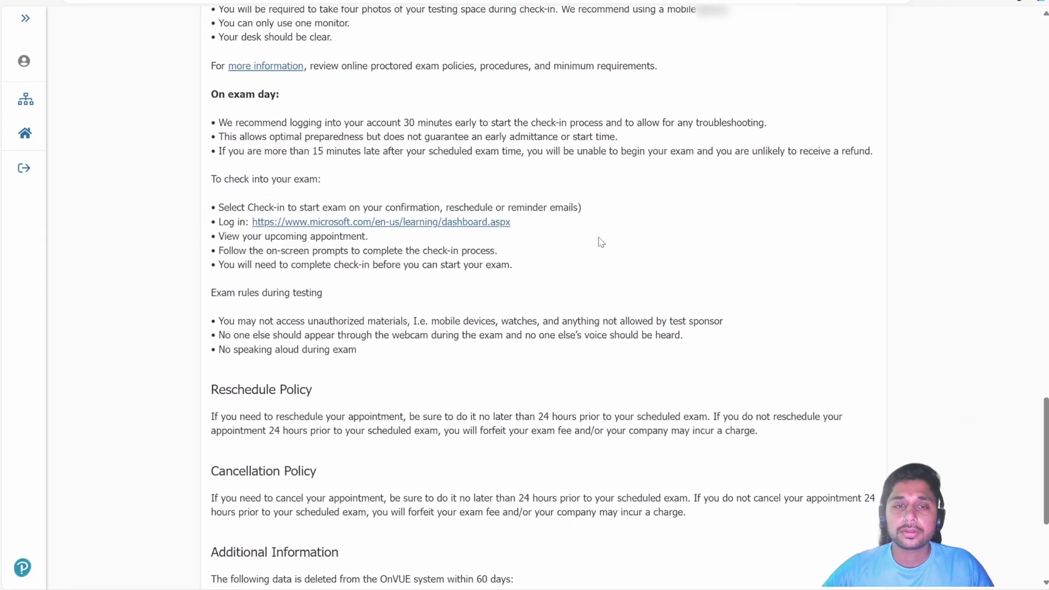
scroll(600, 241, "down", 1)
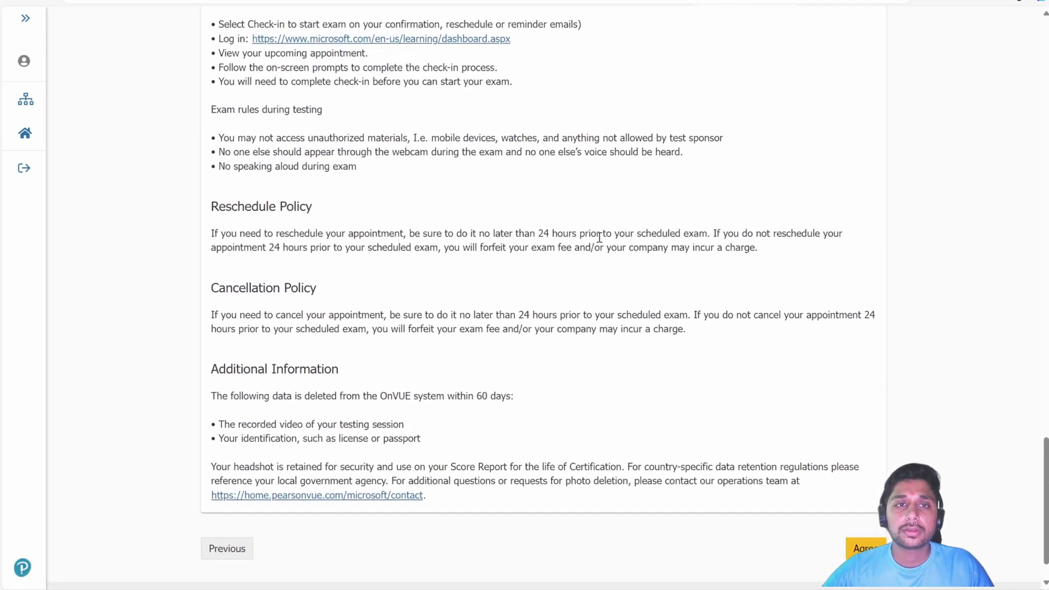
scroll(579, 238, "up", 2)
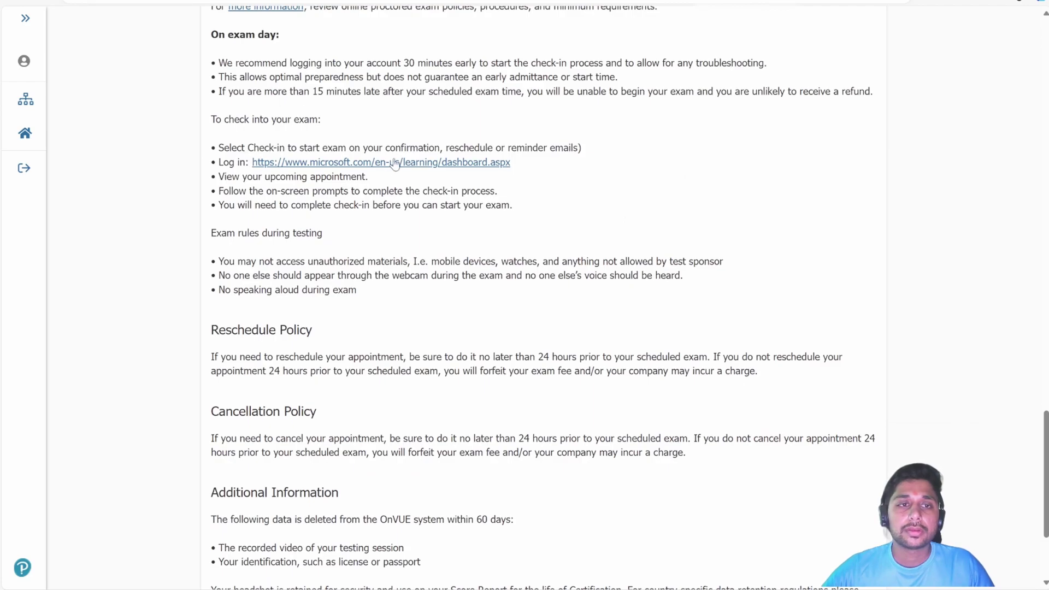
scroll(276, 170, "up", 9)
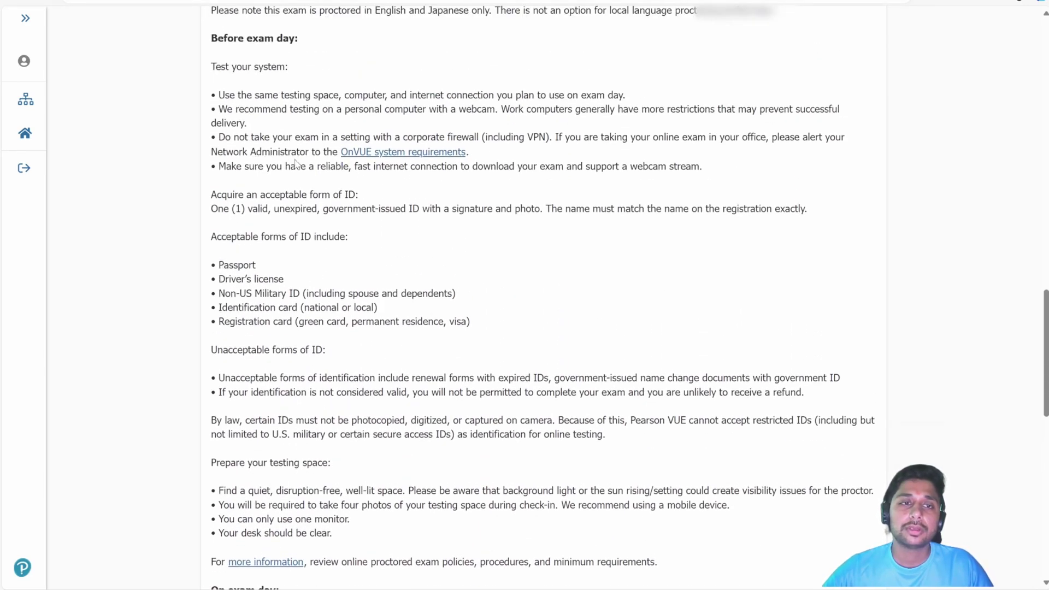
scroll(295, 162, "up", 2)
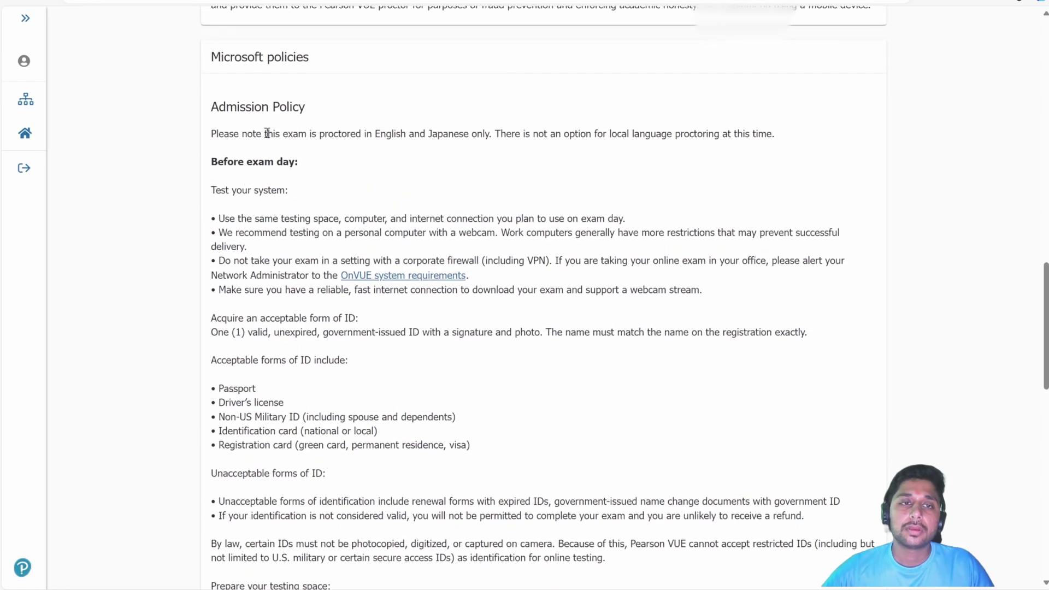
left_click_drag(241, 213, 716, 290)
left_click(716, 290)
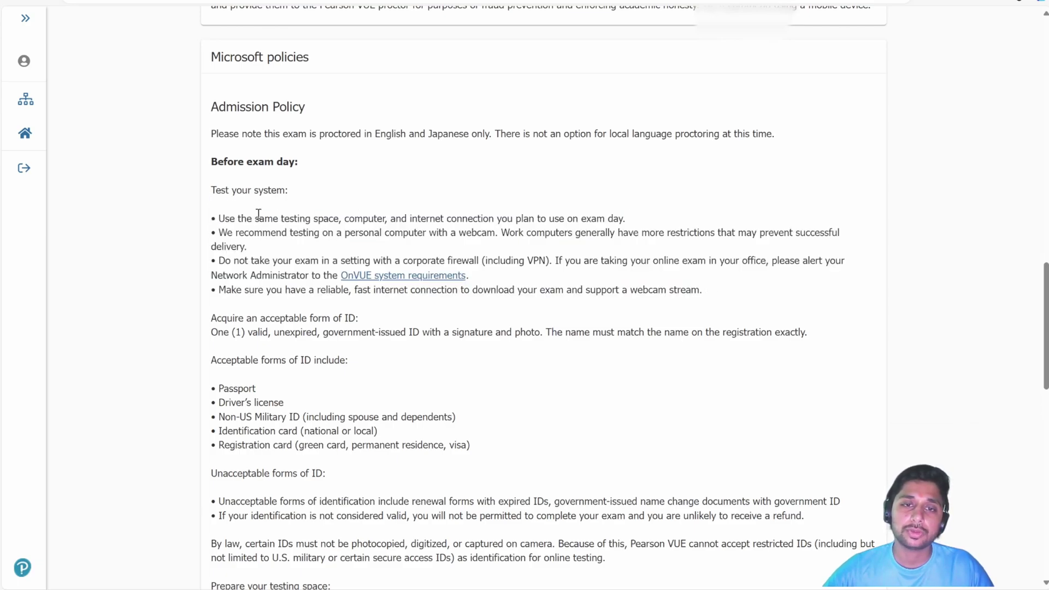
left_click_drag(255, 218, 634, 221)
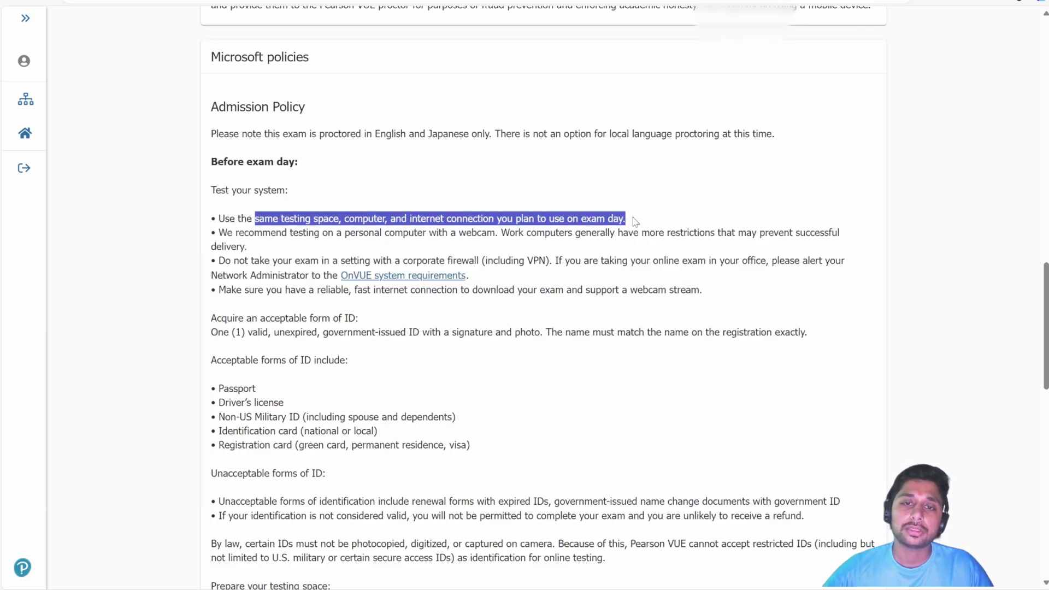
left_click(634, 220)
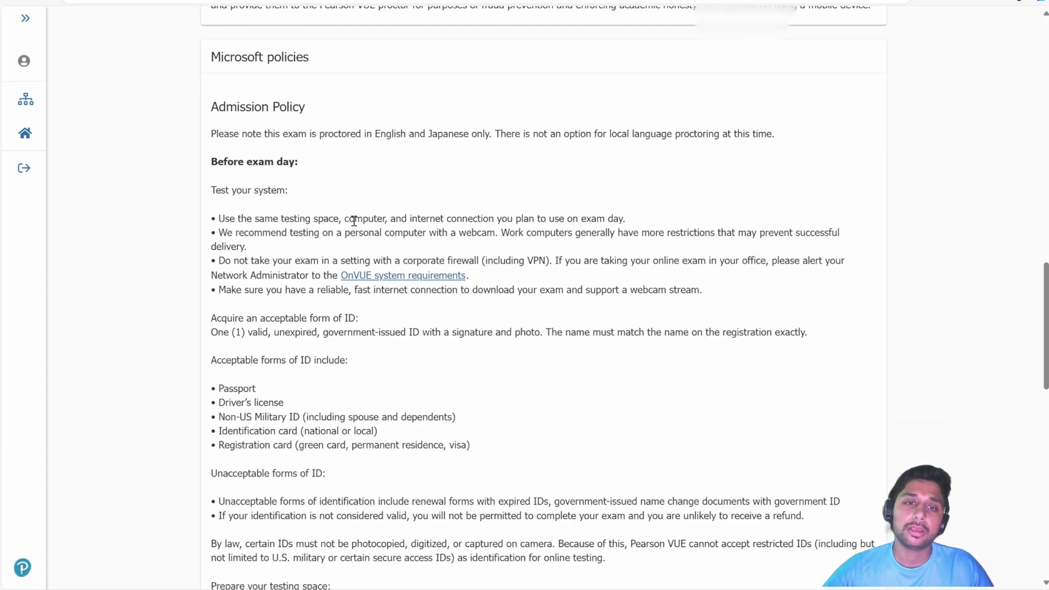
left_click_drag(355, 220, 539, 217)
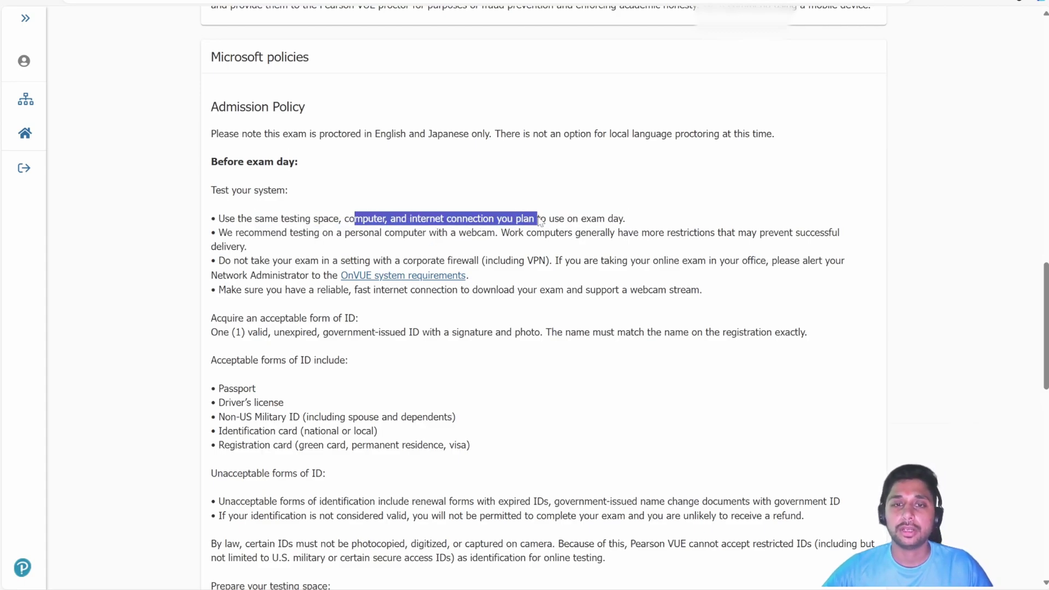
left_click(535, 217)
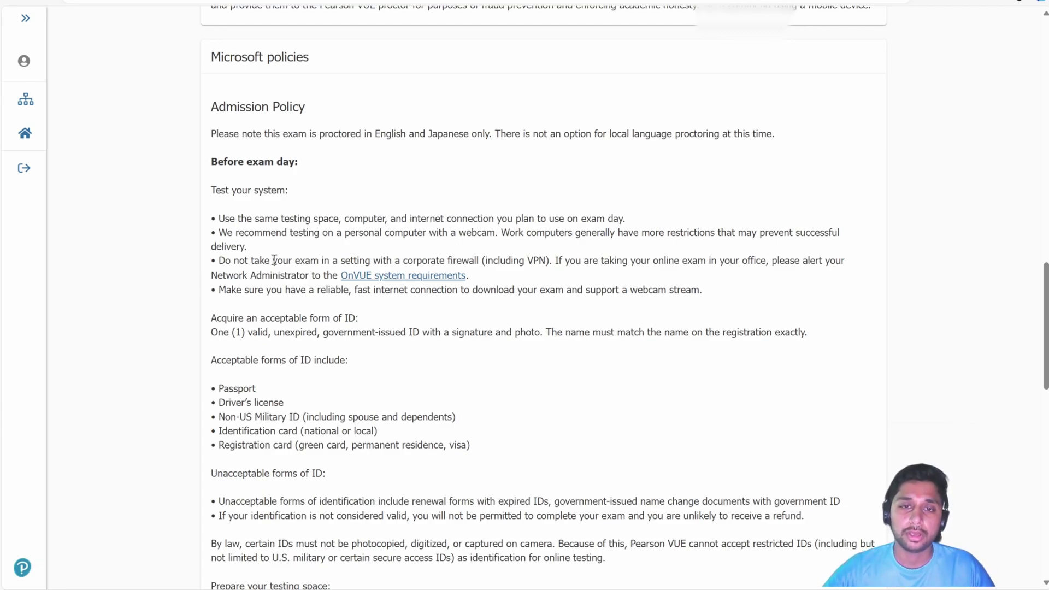
left_click_drag(273, 261, 554, 260)
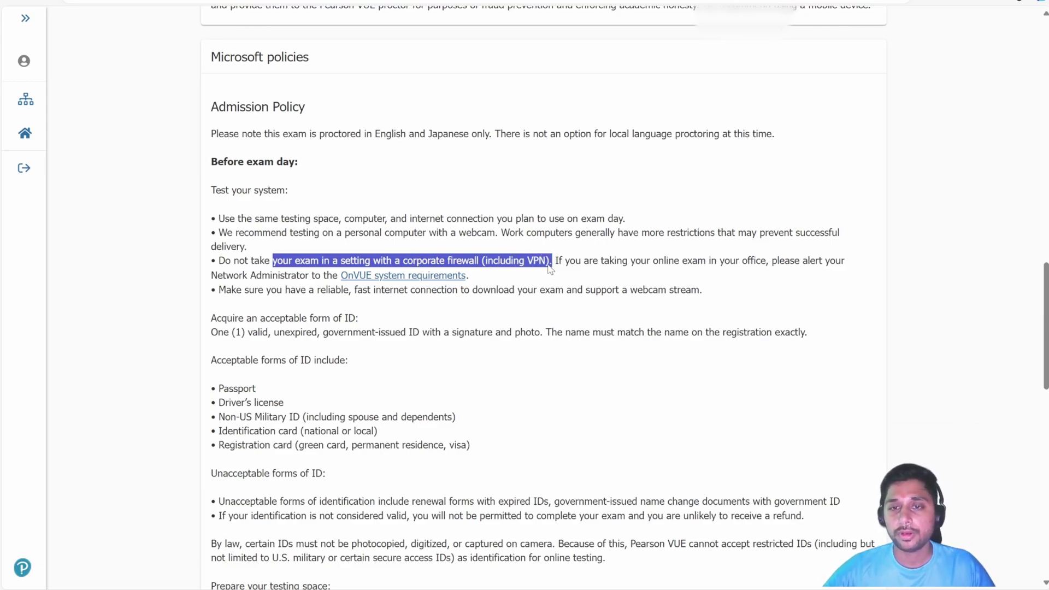
left_click(550, 264)
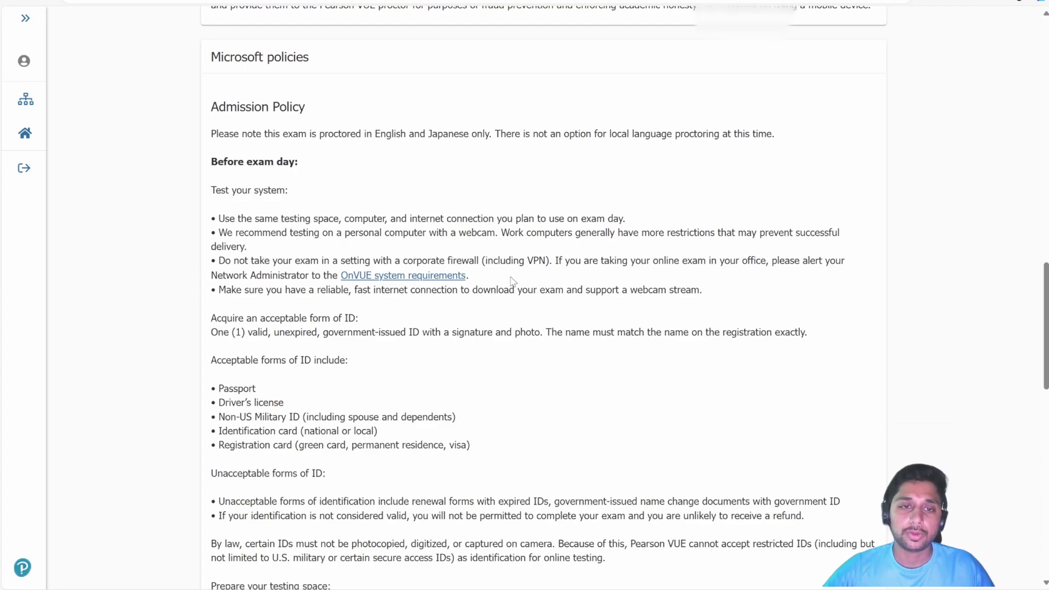
left_click_drag(318, 291, 359, 305)
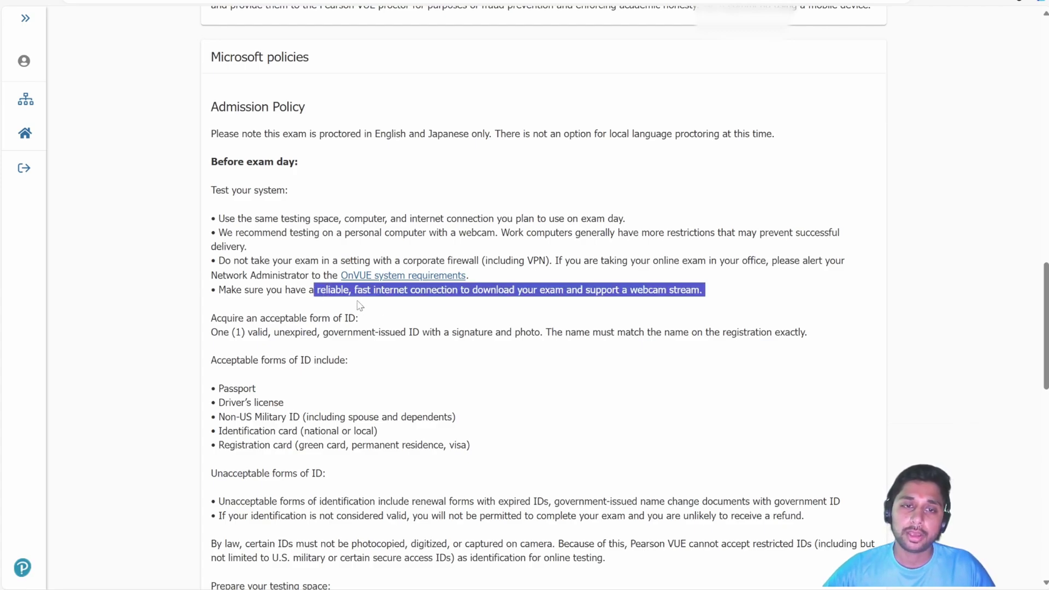
left_click_drag(453, 309, 702, 302)
left_click(701, 304)
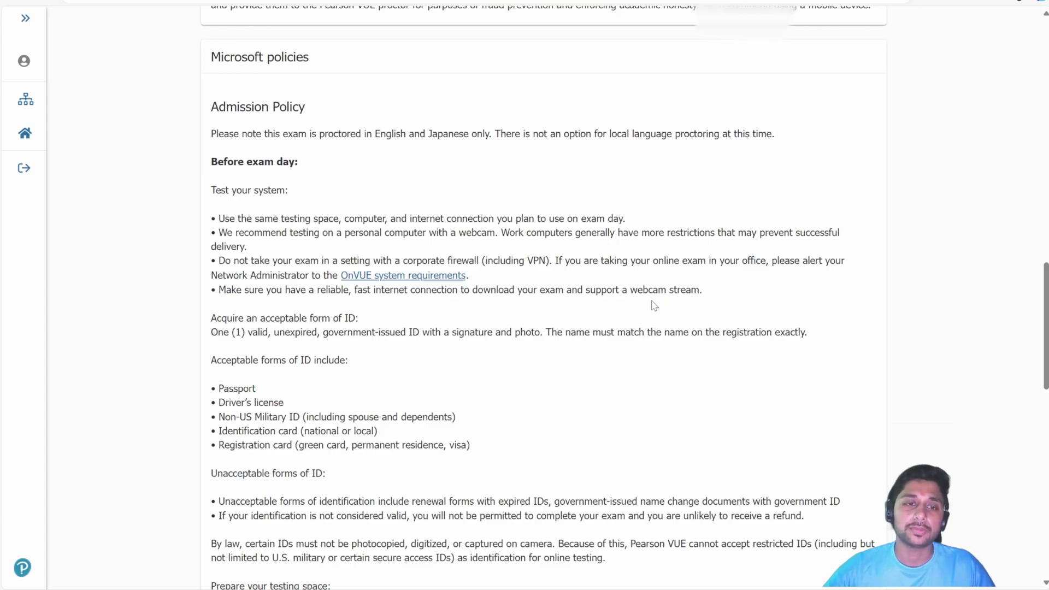
scroll(595, 307, "down", 5)
scroll(592, 307, "down", 1)
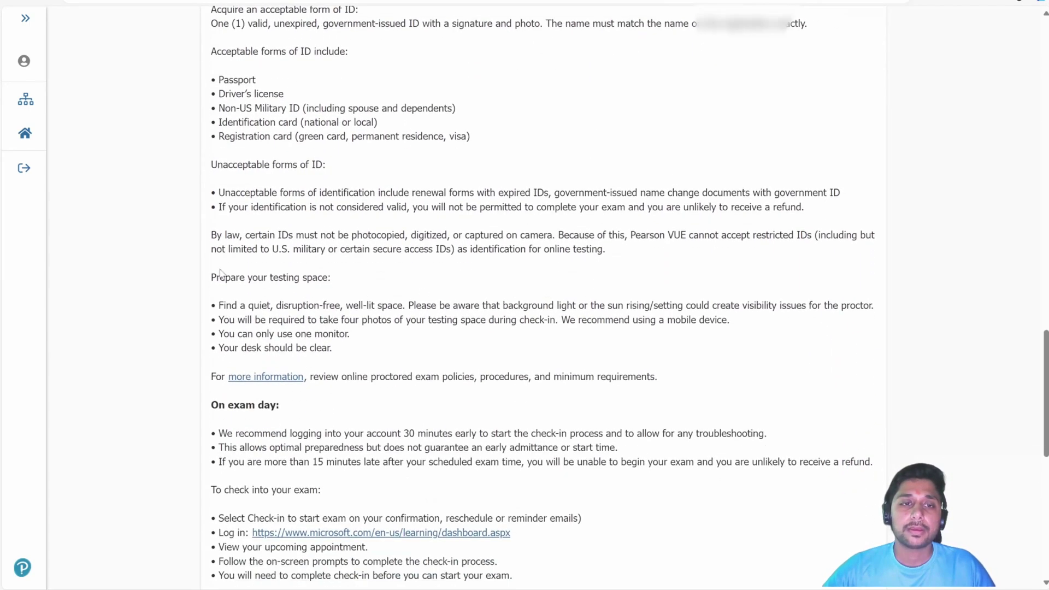
scroll(365, 223, "down", 2)
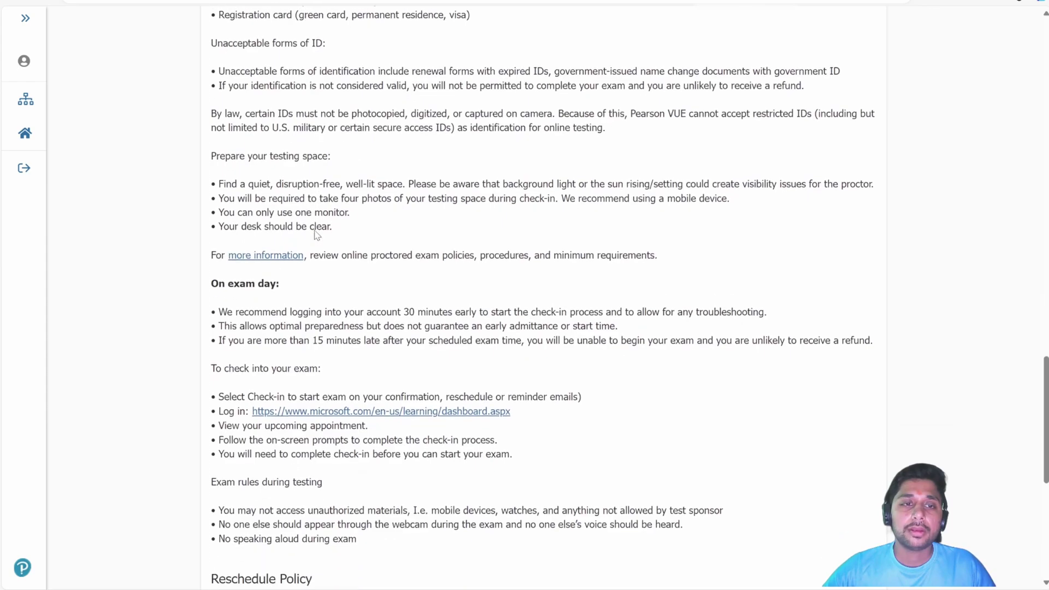
left_click_drag(257, 180, 388, 233)
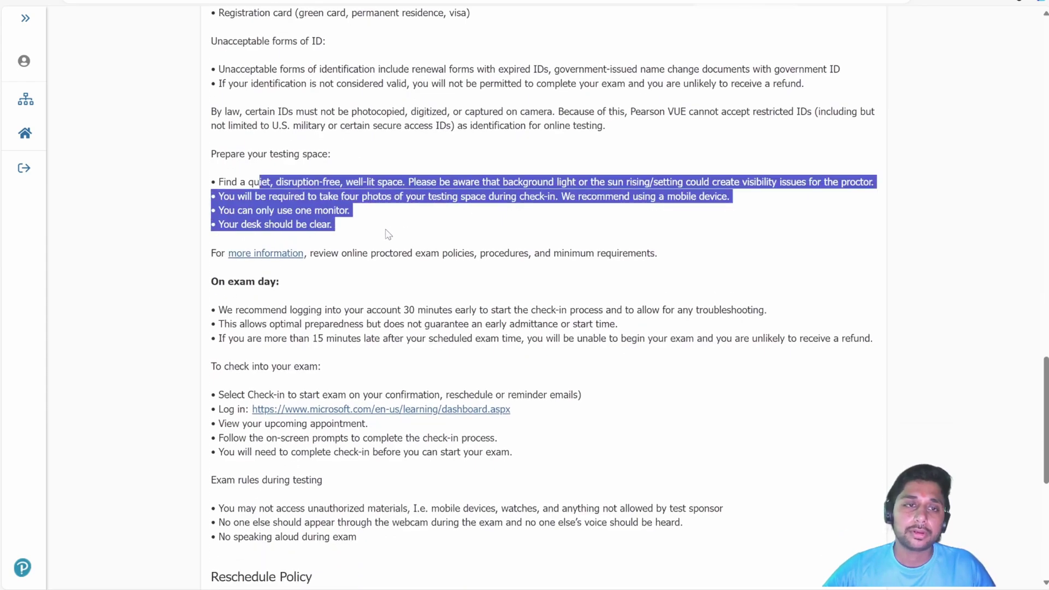
scroll(389, 234, "down", 2)
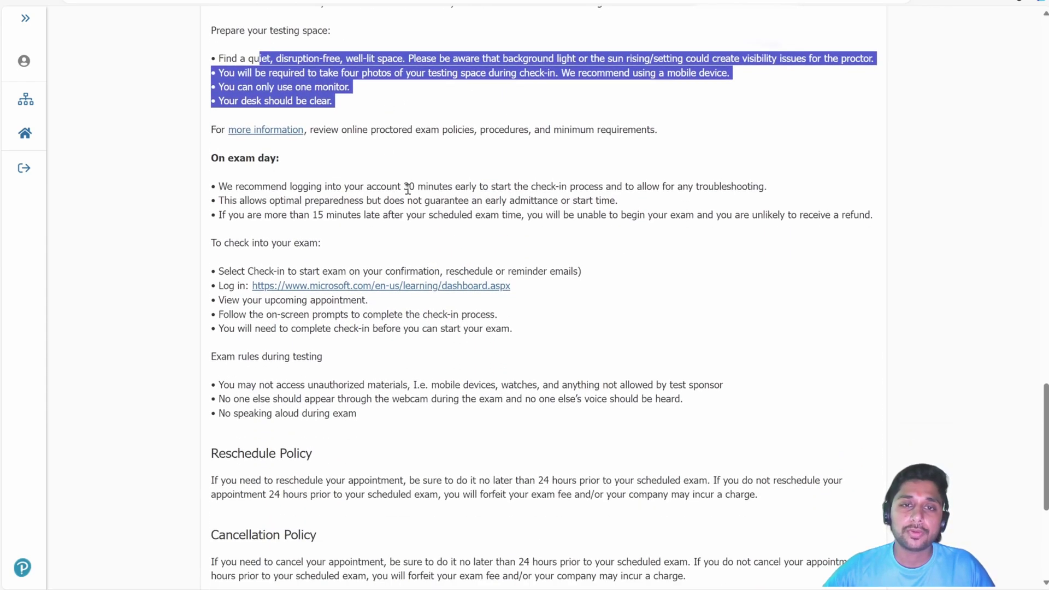
left_click_drag(381, 187, 506, 193)
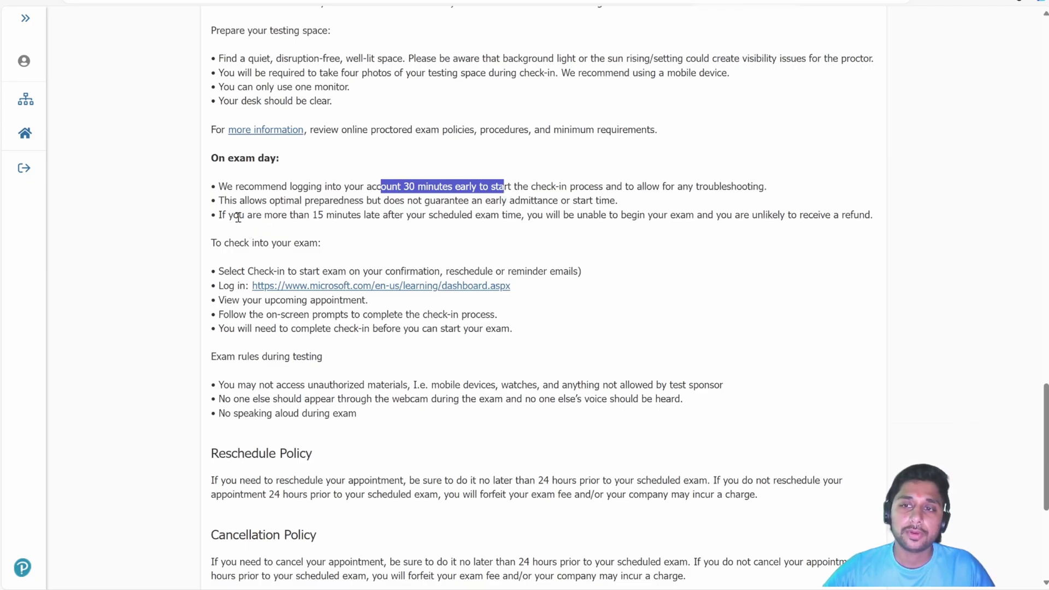
left_click_drag(238, 216, 318, 227)
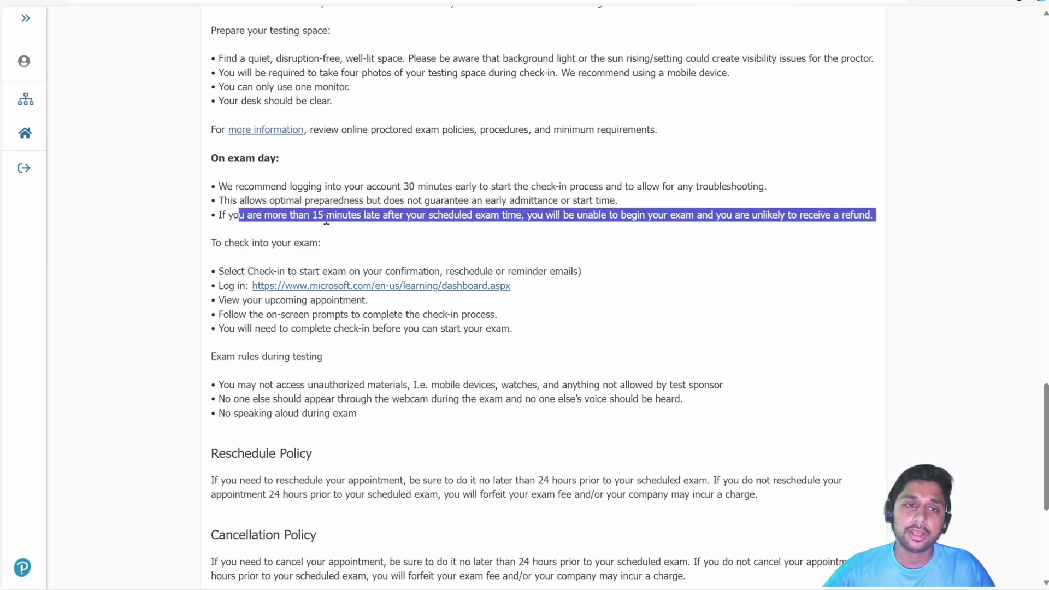
left_click(251, 213)
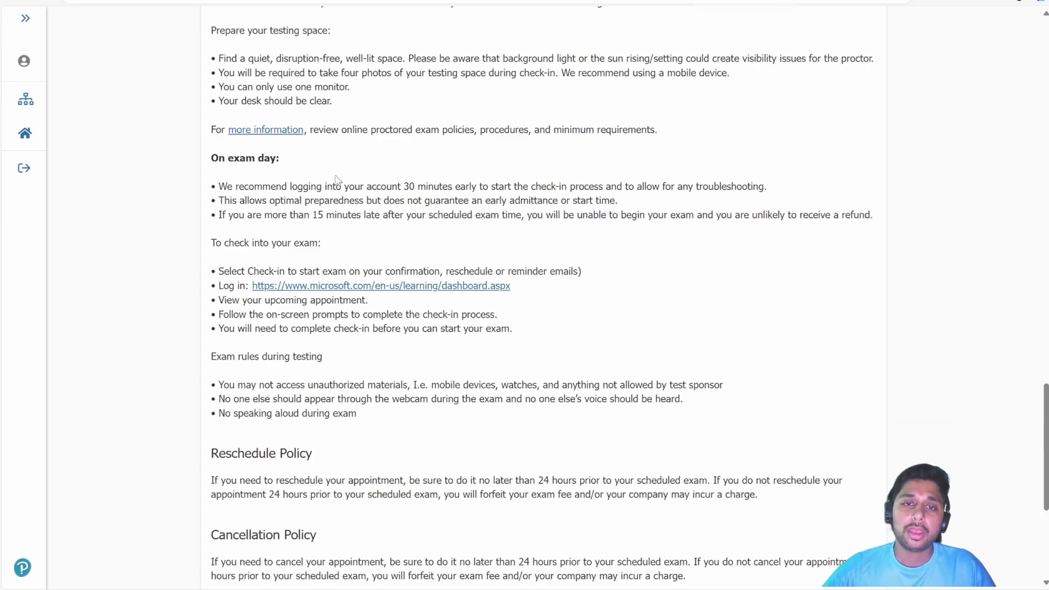
left_click_drag(244, 215, 438, 225)
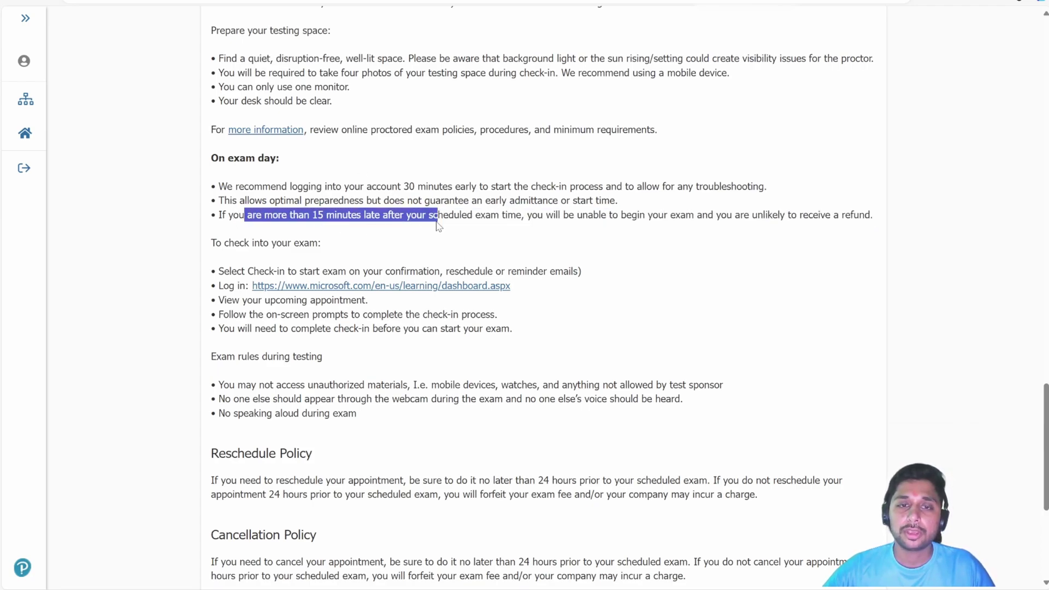
left_click(281, 212)
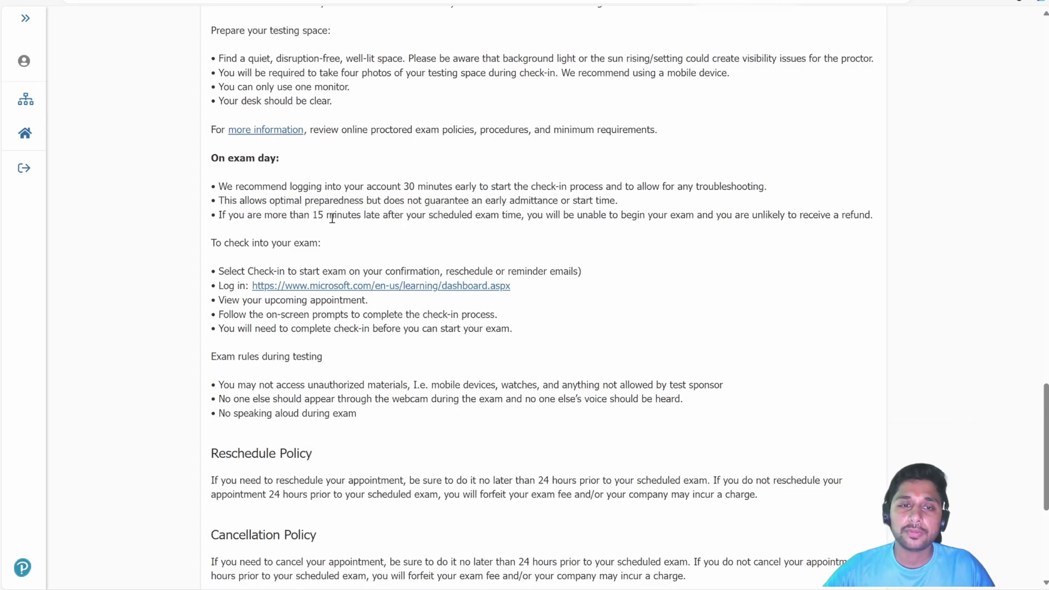
left_click_drag(332, 218, 513, 219)
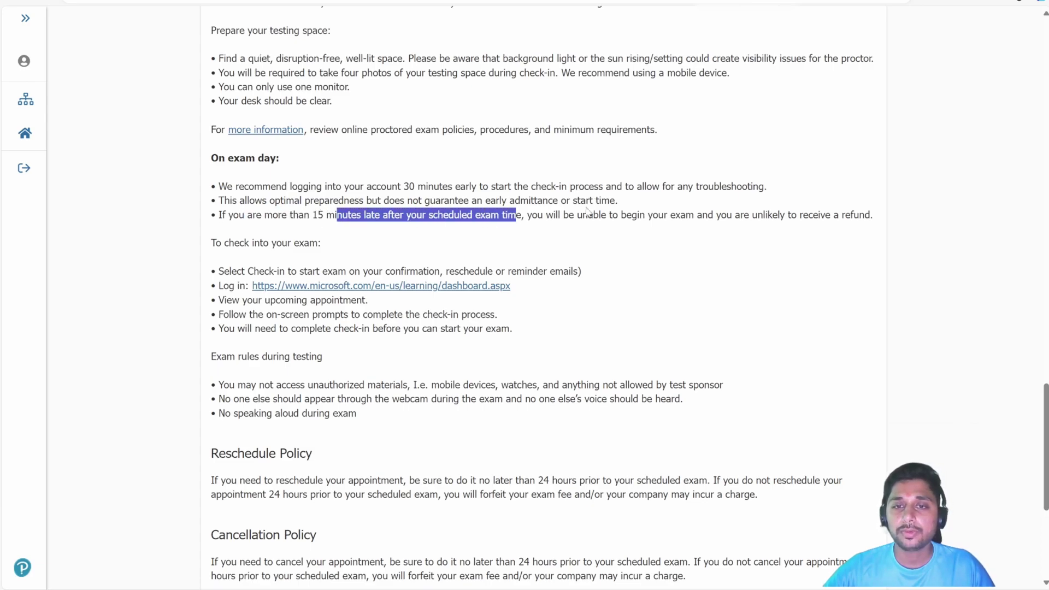
left_click_drag(578, 214, 839, 215)
scroll(710, 221, "down", 1)
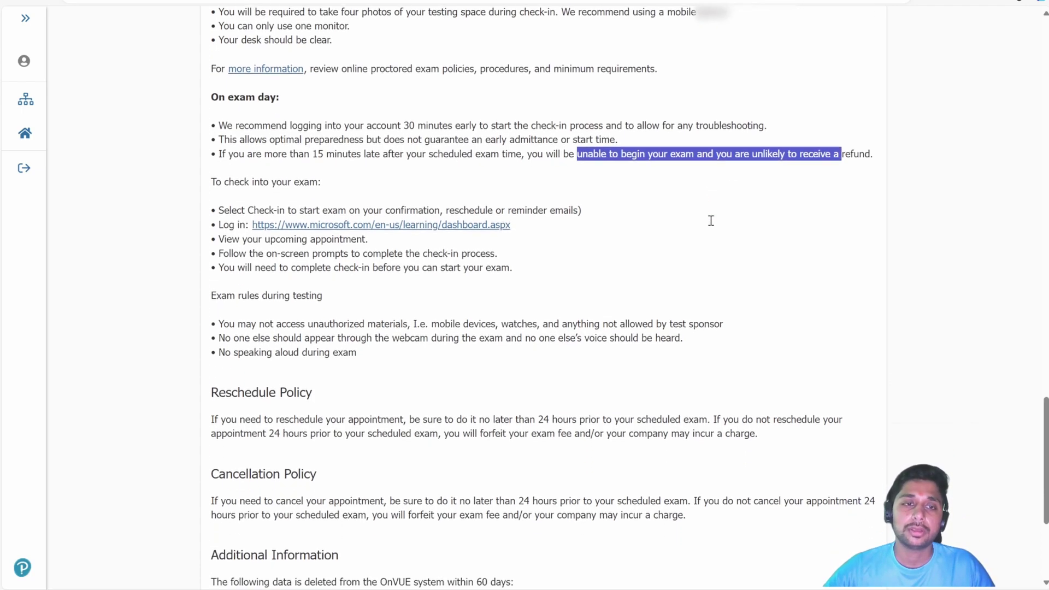
left_click(595, 216)
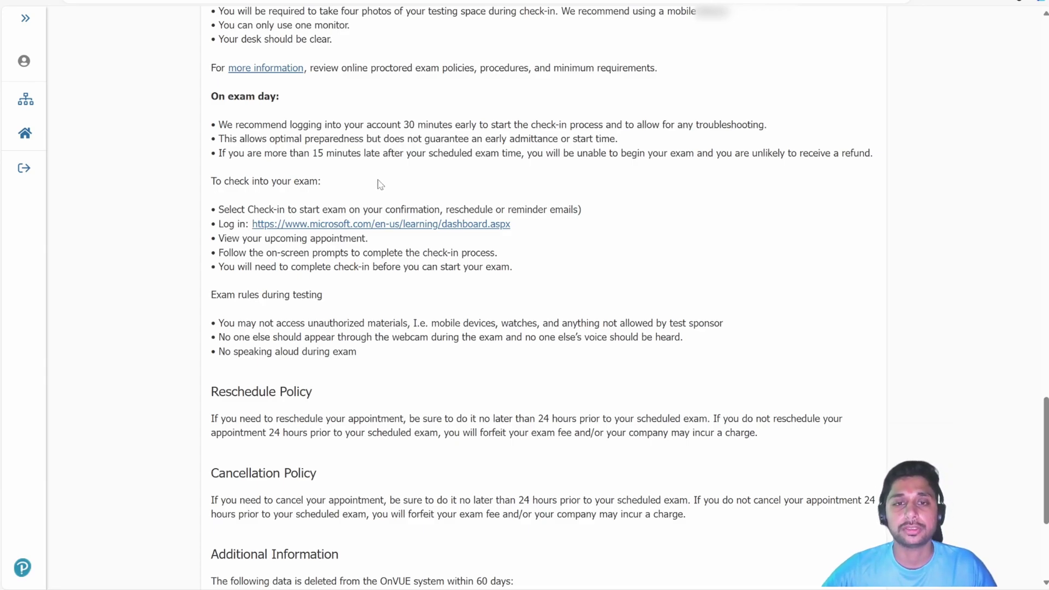
scroll(252, 258, "down", 1)
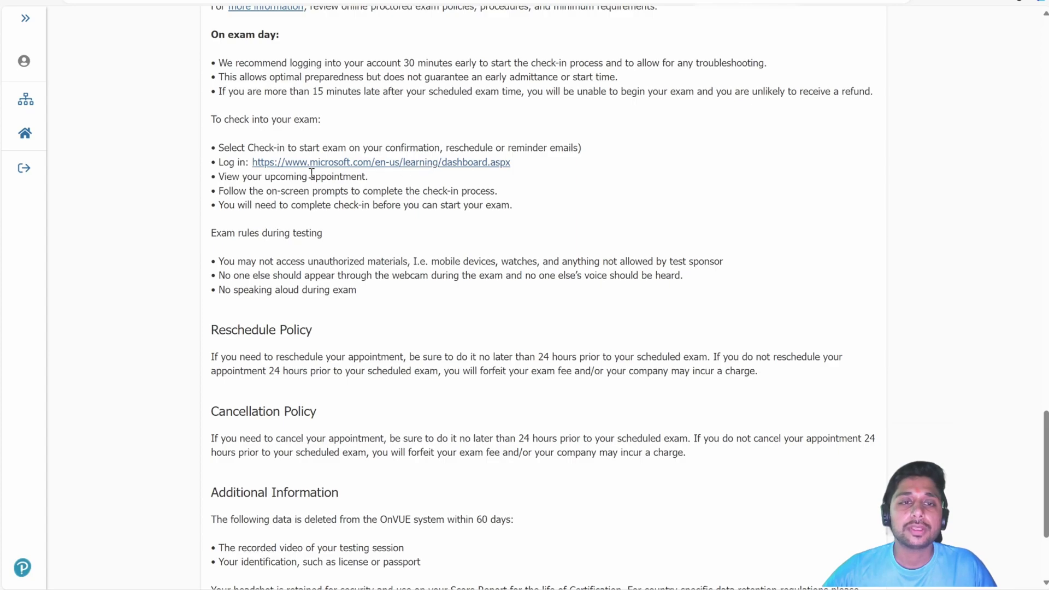
triple_click(455, 171)
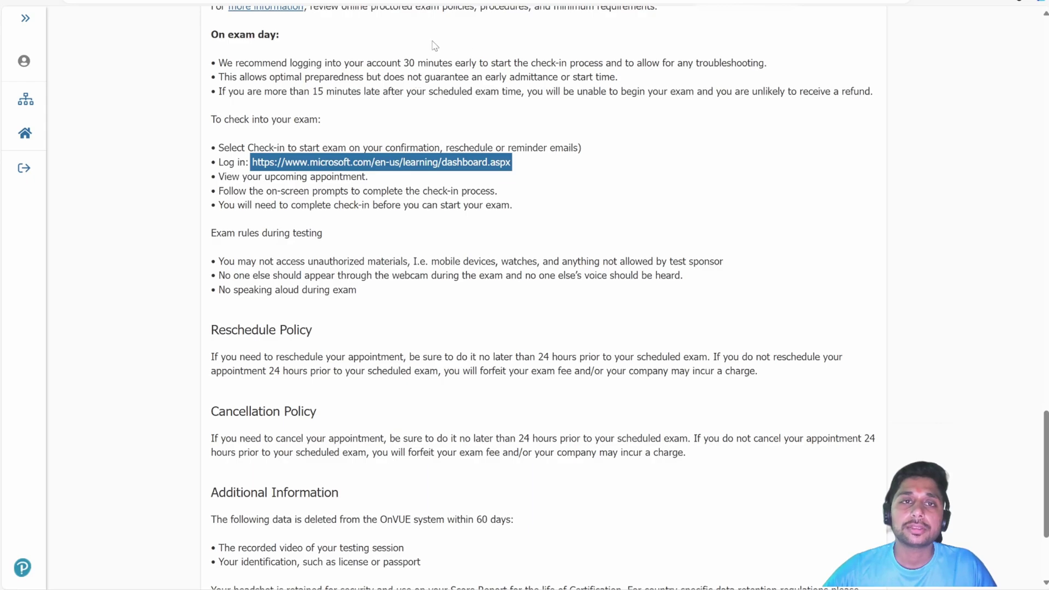
left_click(411, 179)
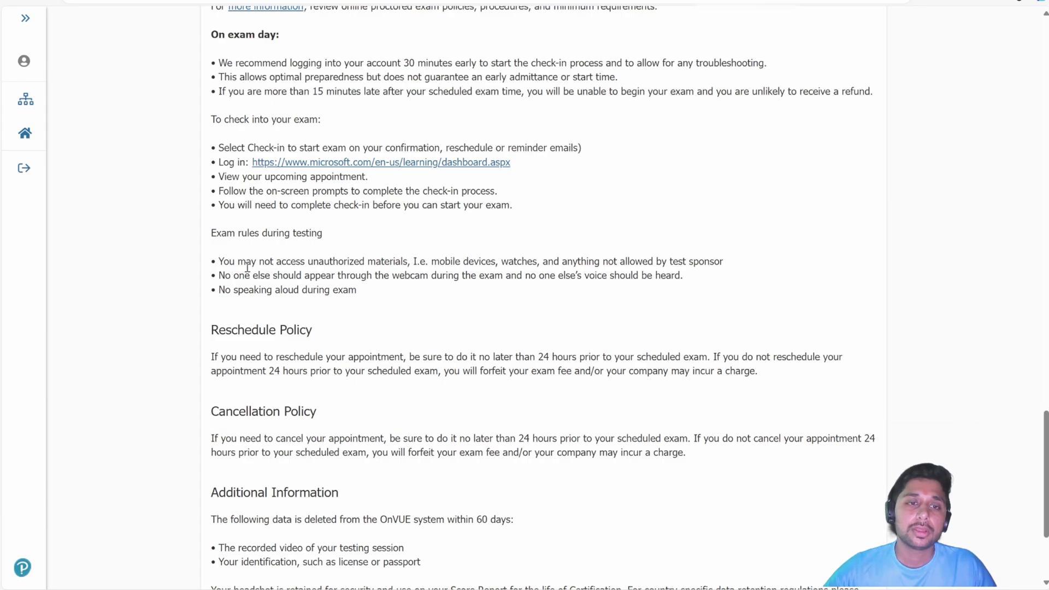
scroll(247, 267, "down", 3)
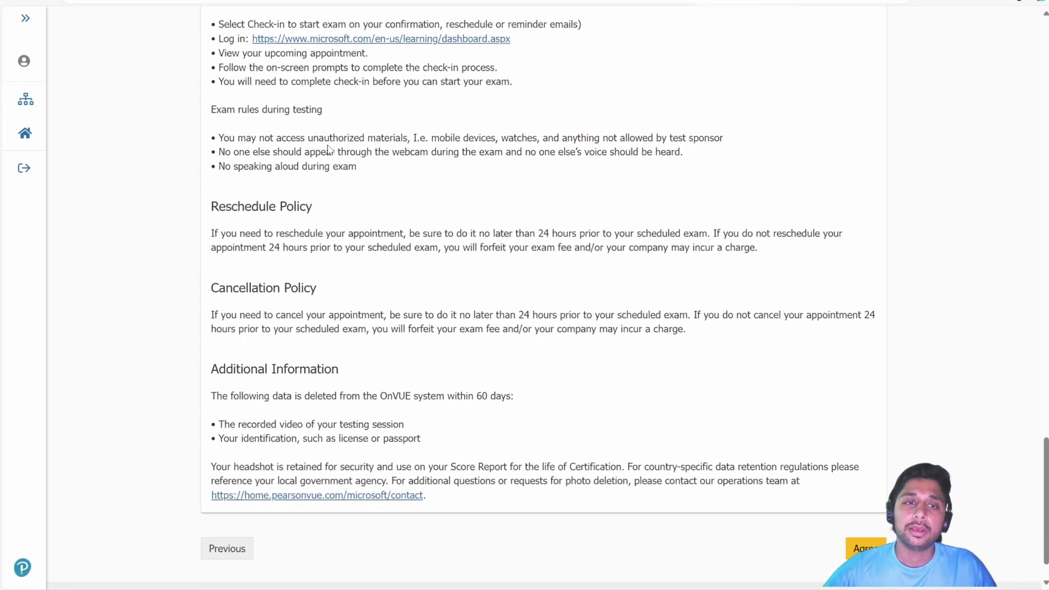
left_click_drag(259, 137, 352, 164)
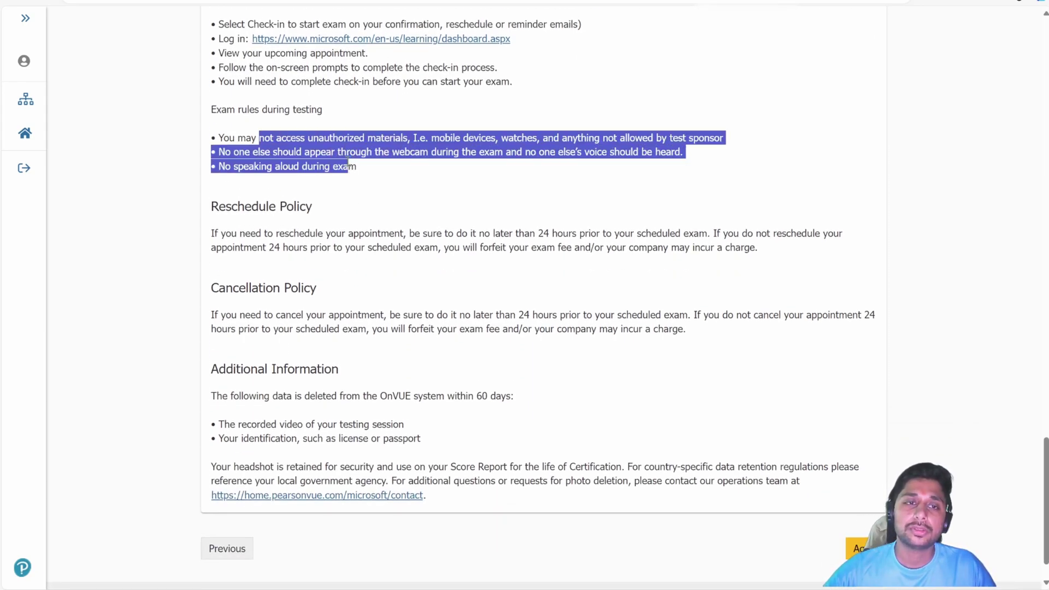
left_click(303, 163)
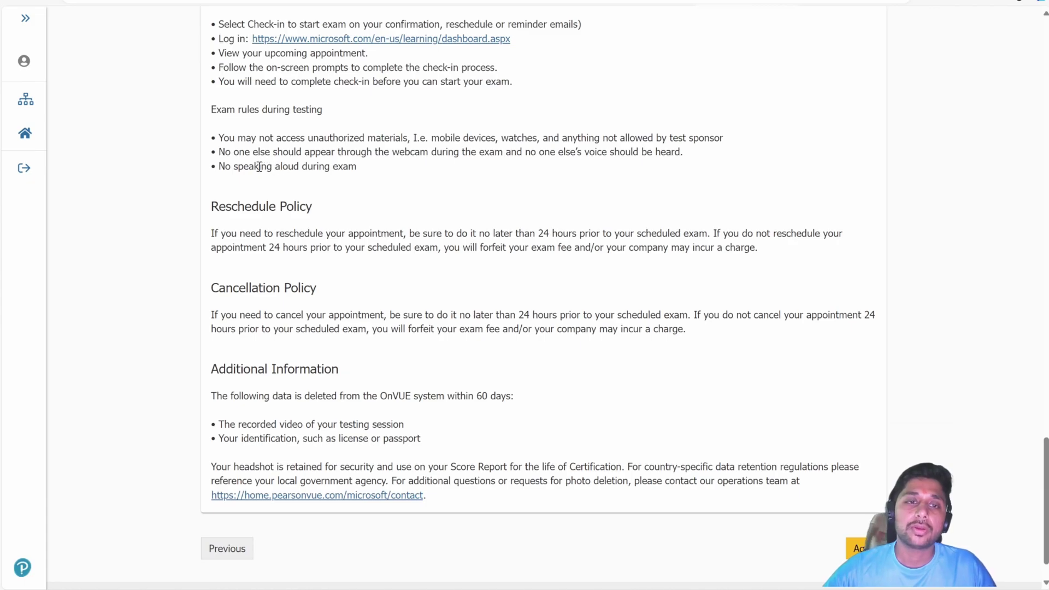
left_click_drag(260, 167, 293, 176)
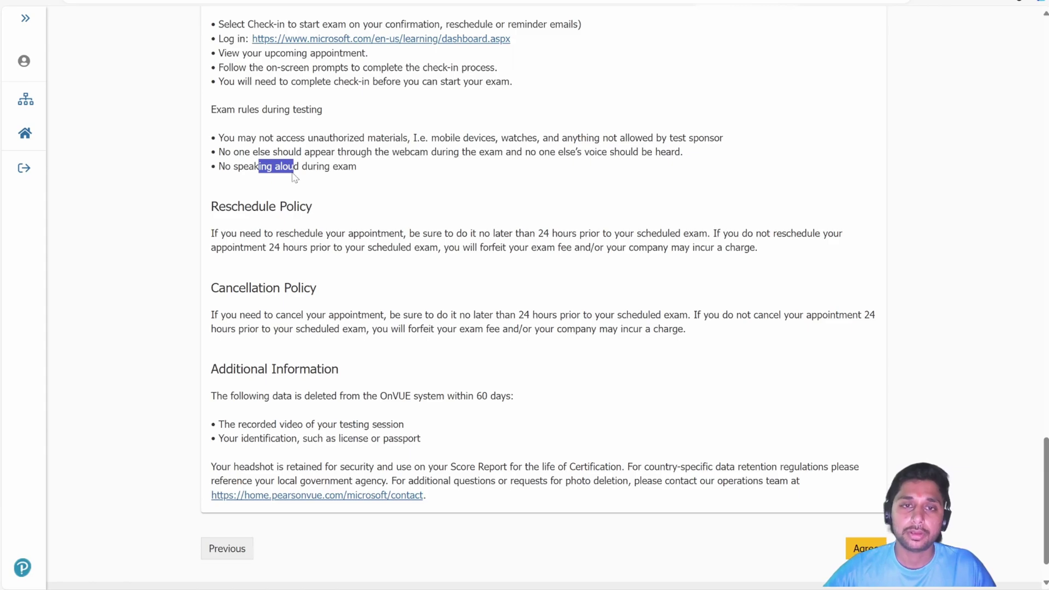
left_click(294, 177)
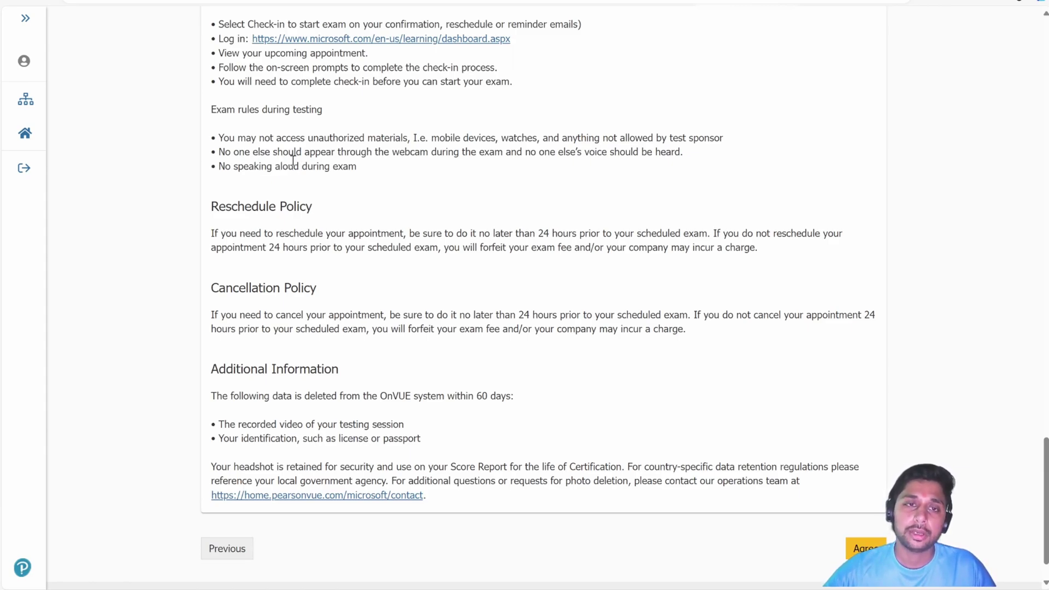
left_click_drag(418, 138, 564, 137)
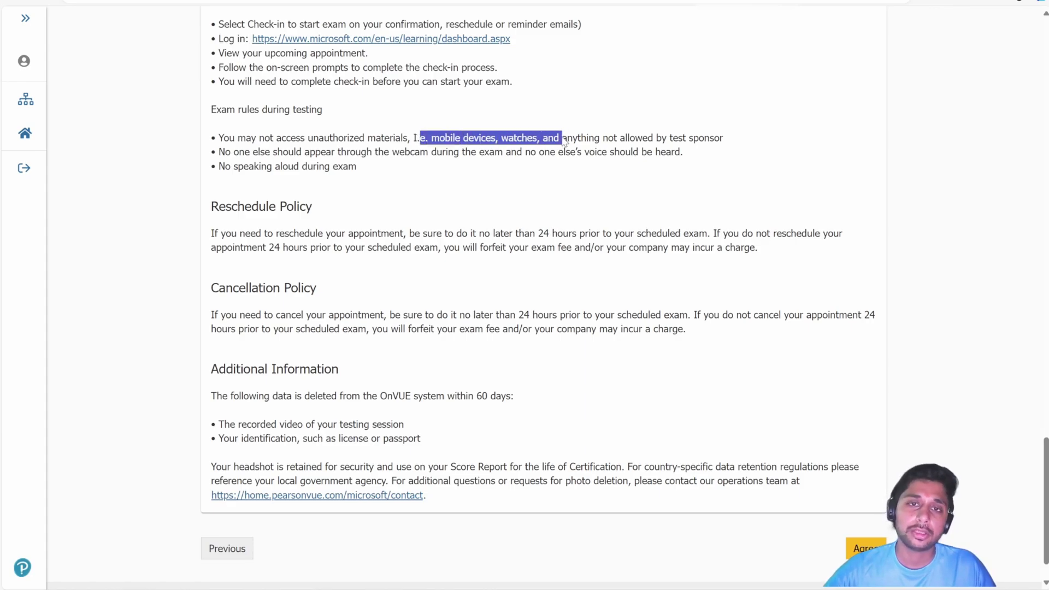
left_click(563, 138)
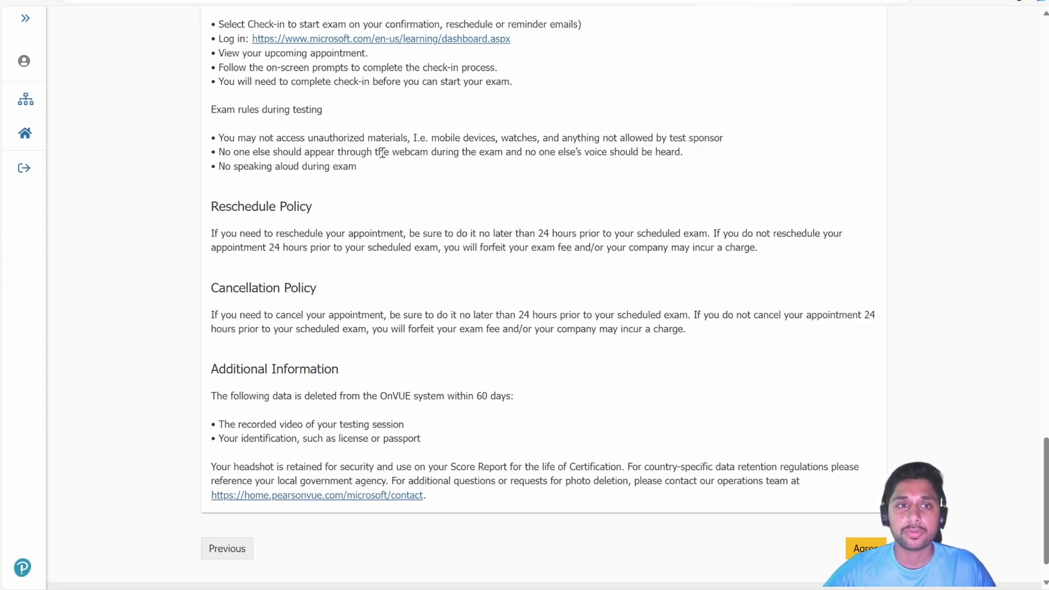
left_click_drag(297, 152, 538, 163)
left_click(407, 159)
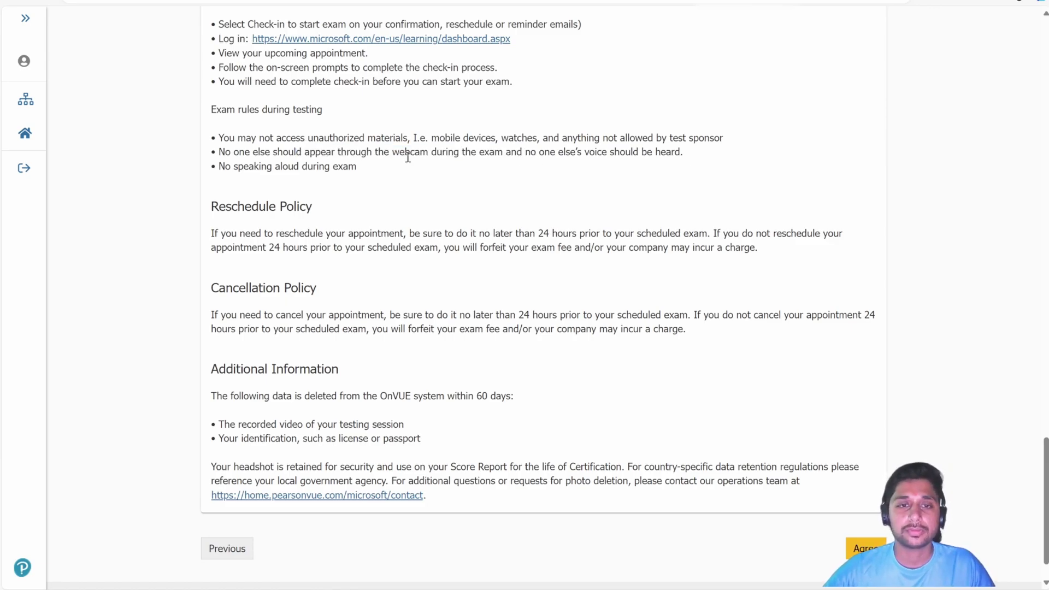
scroll(387, 230, "down", 1)
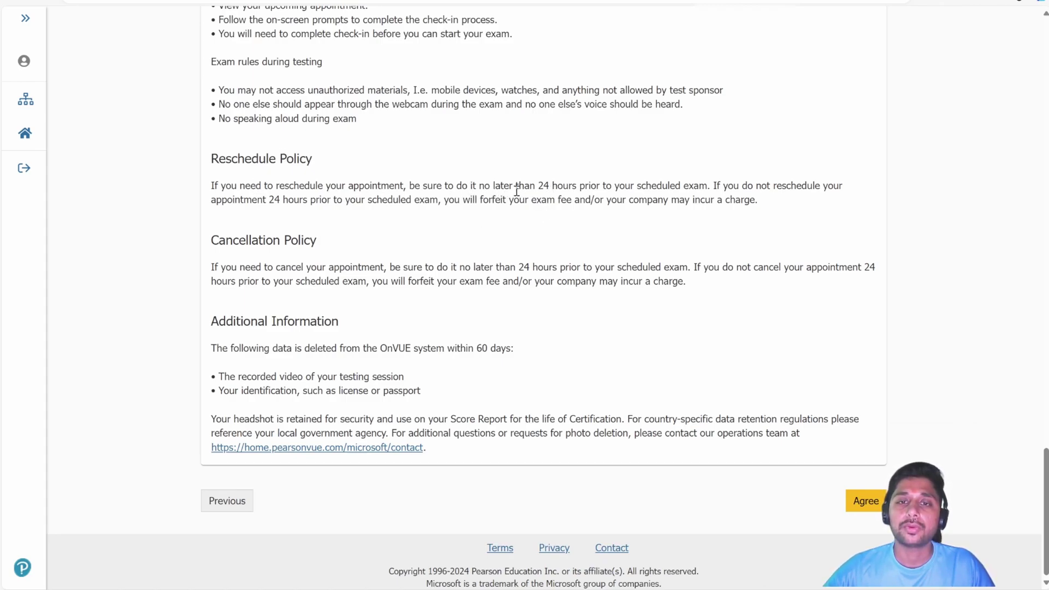
left_click_drag(516, 190, 590, 198)
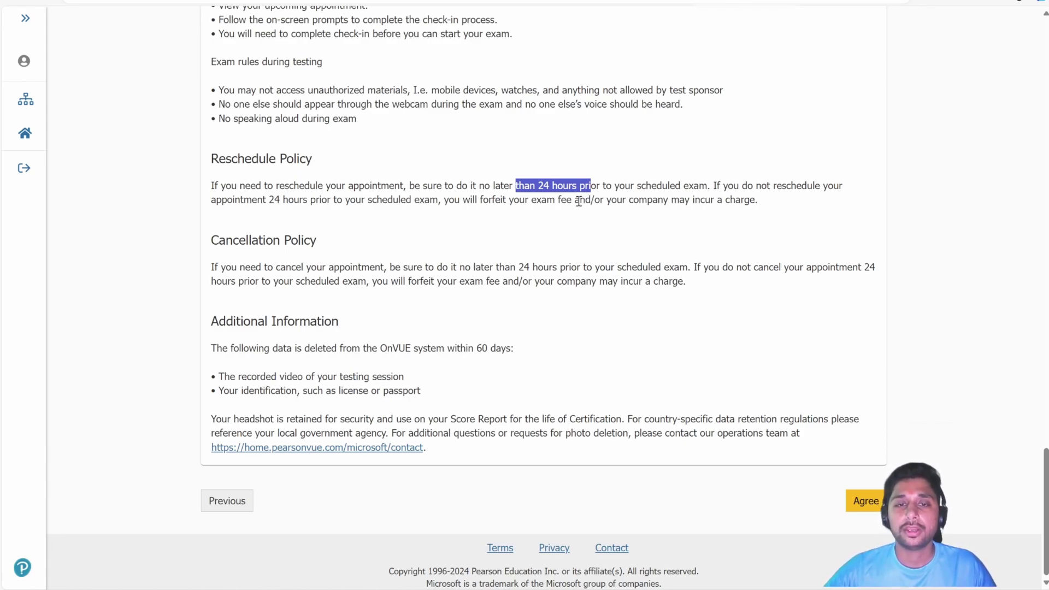
left_click_drag(555, 200, 693, 202)
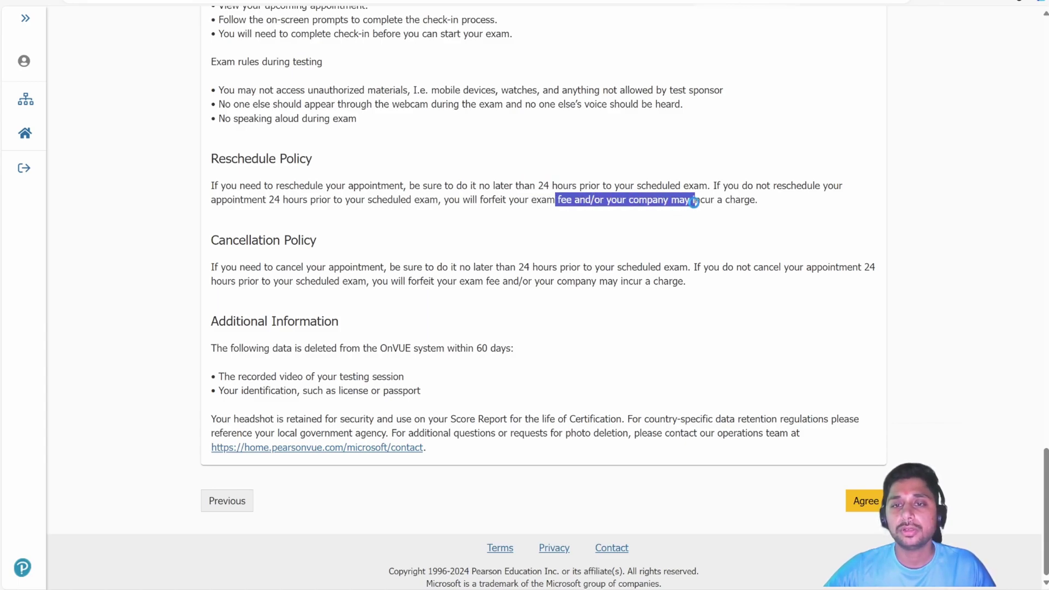
left_click(627, 201)
left_click_drag(627, 202, 767, 207)
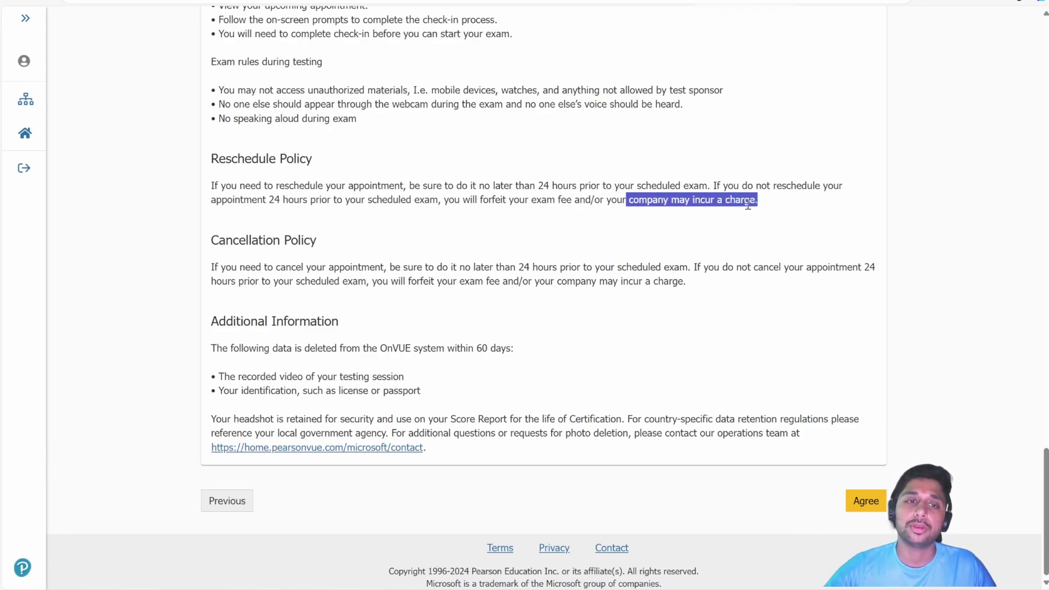
left_click(552, 243)
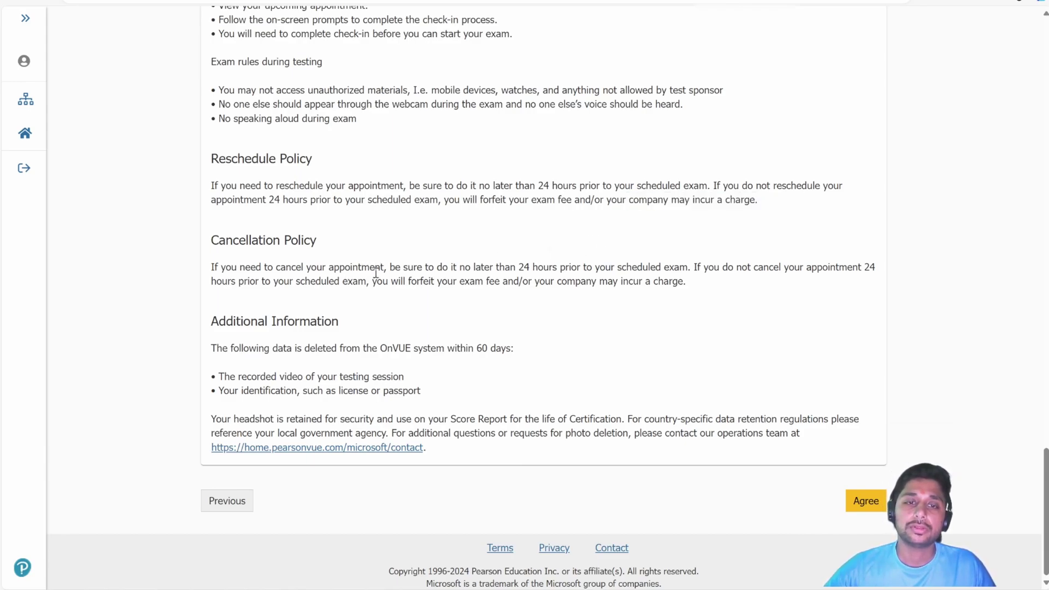
left_click_drag(370, 268, 693, 282)
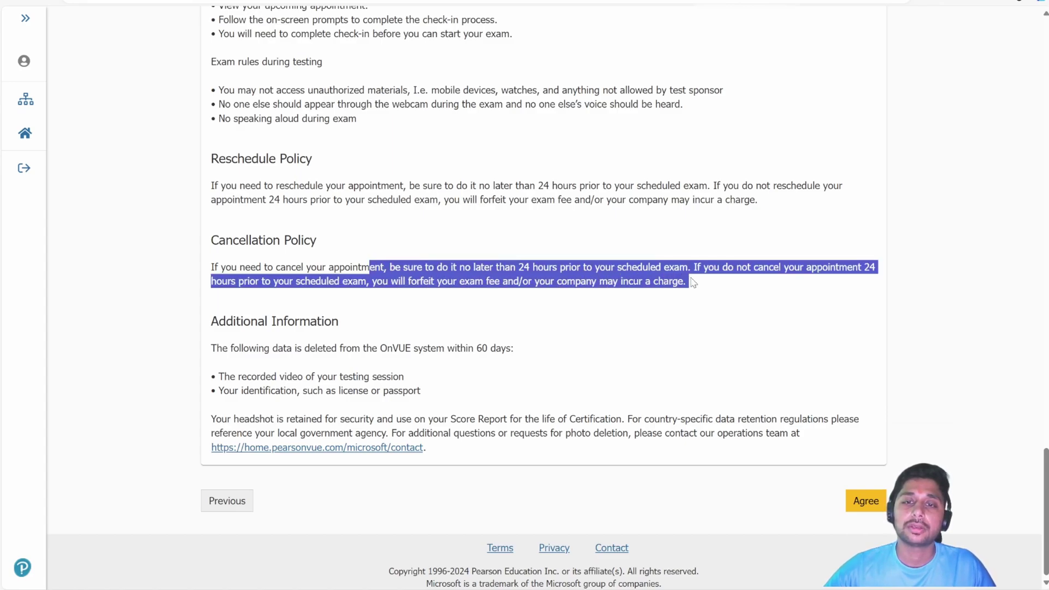
left_click(589, 272)
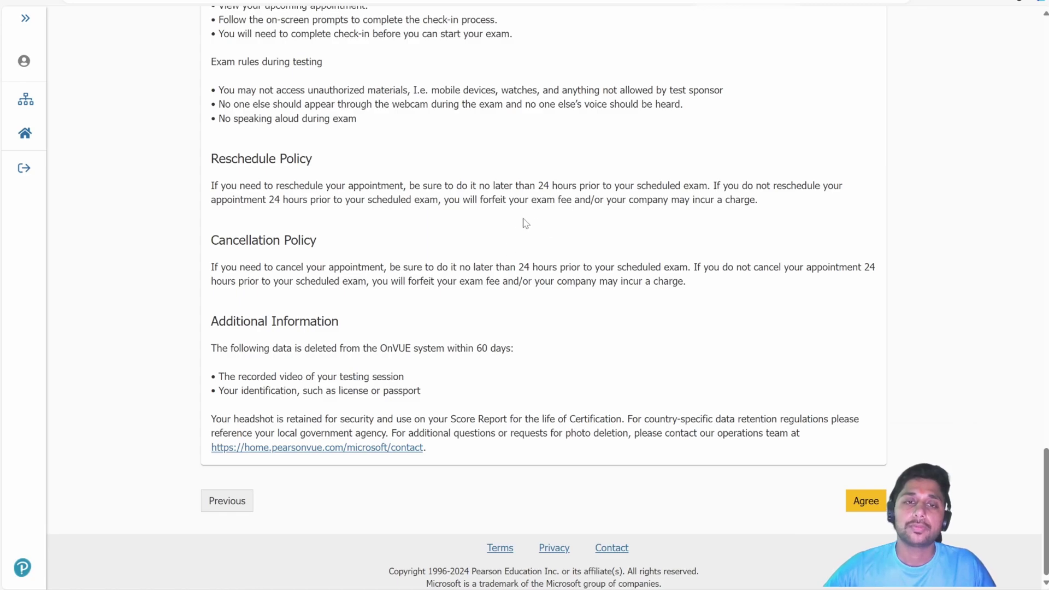
left_click_drag(316, 267, 713, 283)
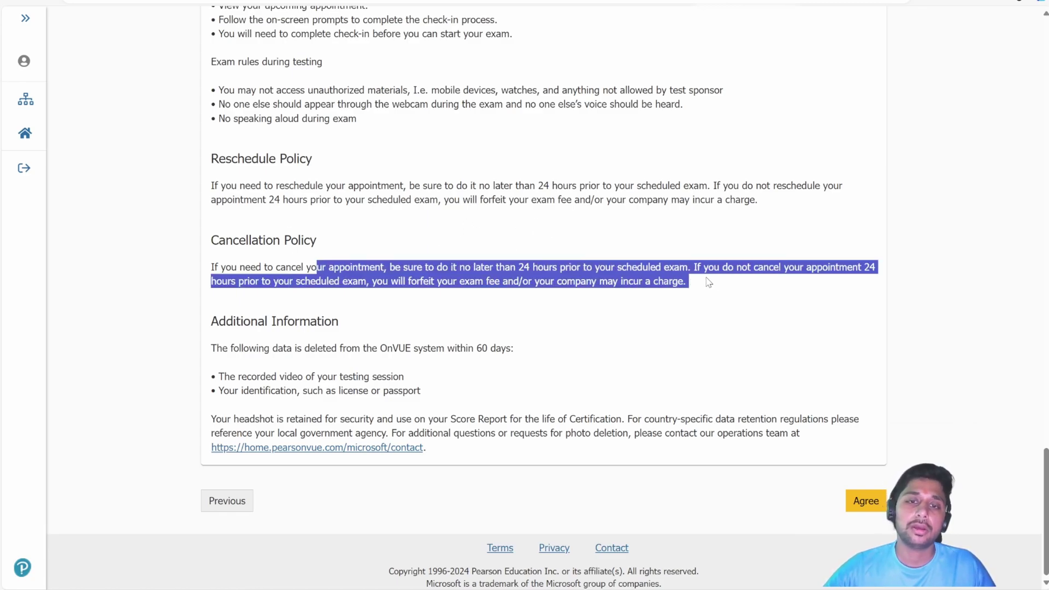
left_click(531, 297)
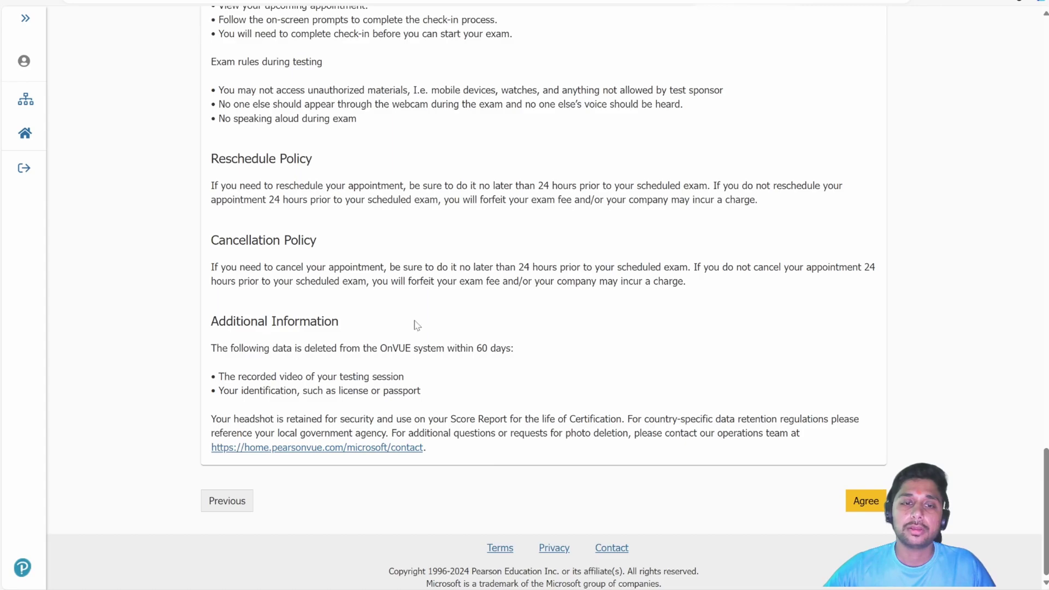
- Review the OnVUE recording, identification and 60-day deletion terms, then agree to the policies
left_click_drag(372, 349, 446, 348)
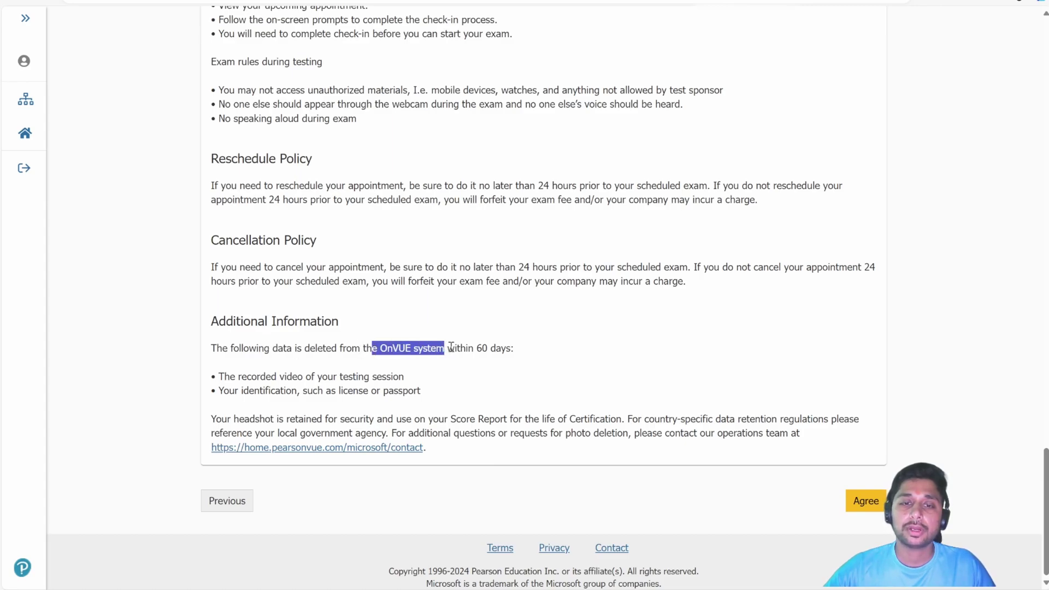
left_click(435, 348)
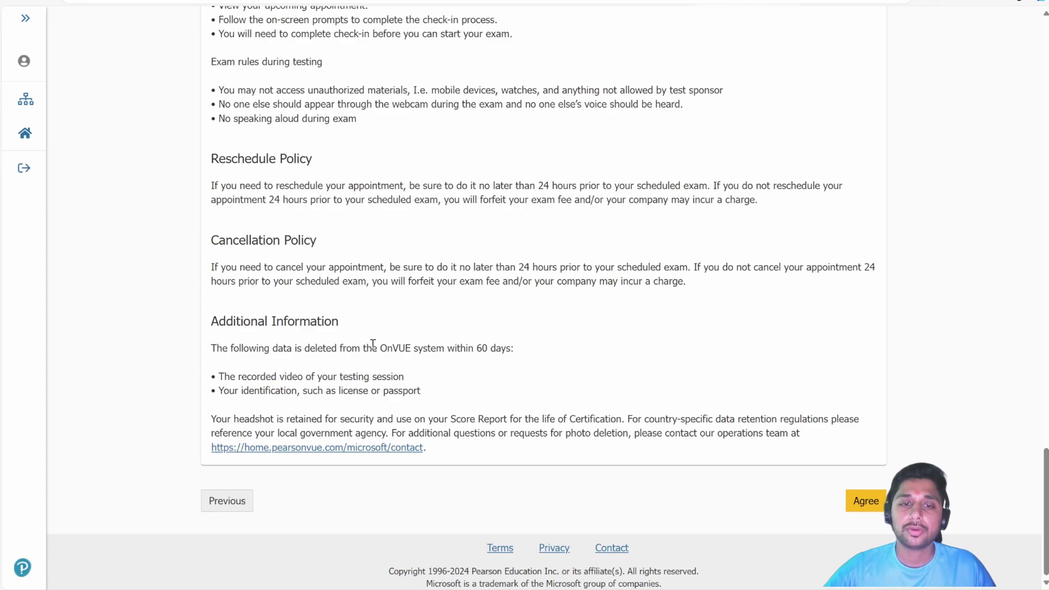
left_click_drag(263, 376, 329, 377)
left_click(267, 390)
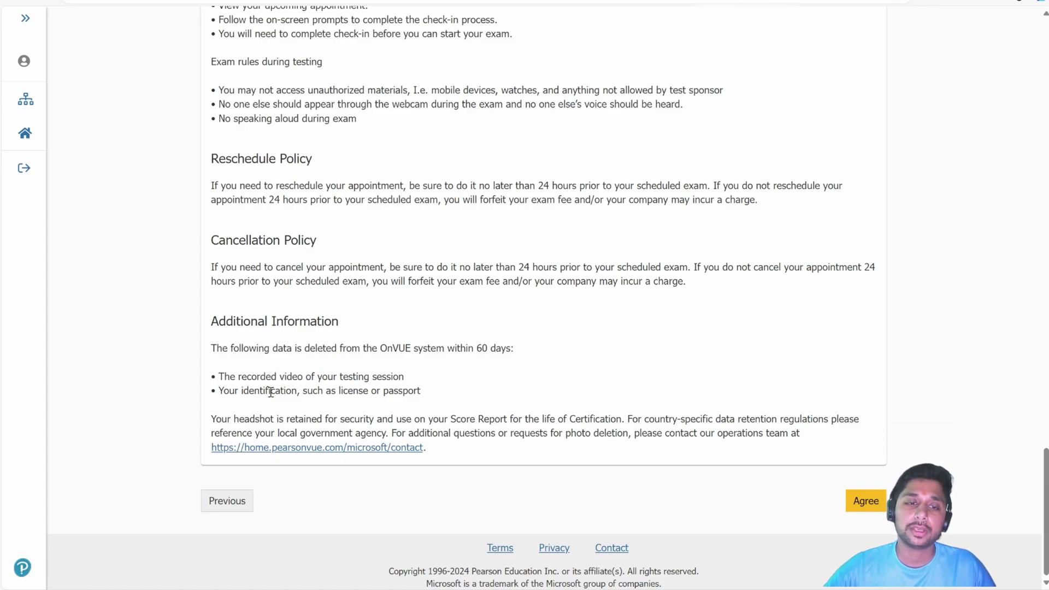
left_click_drag(265, 391, 372, 392)
double_click(481, 348)
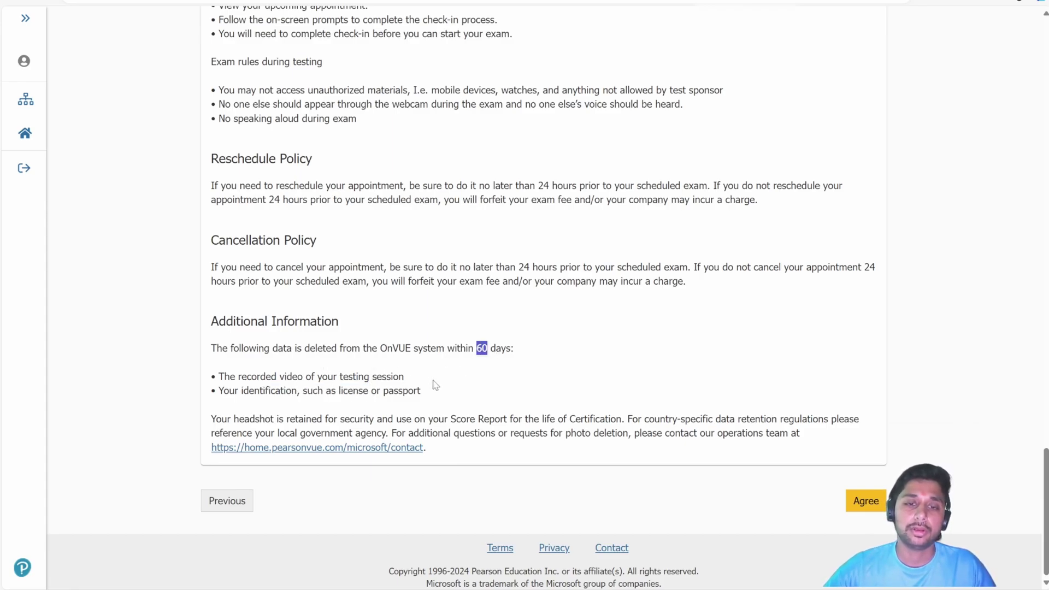
left_click(339, 395)
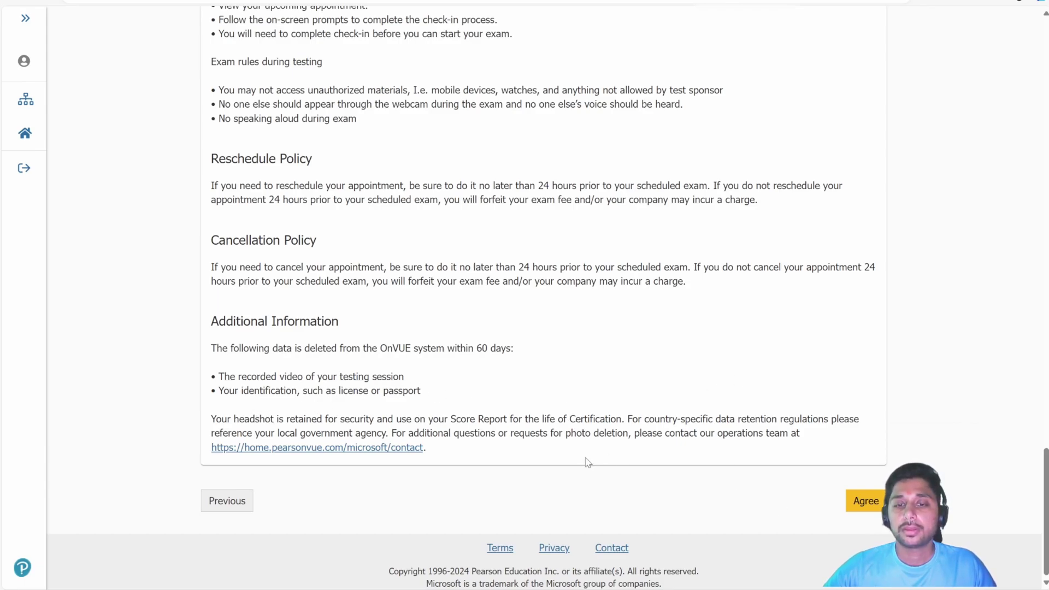
left_click(865, 503)
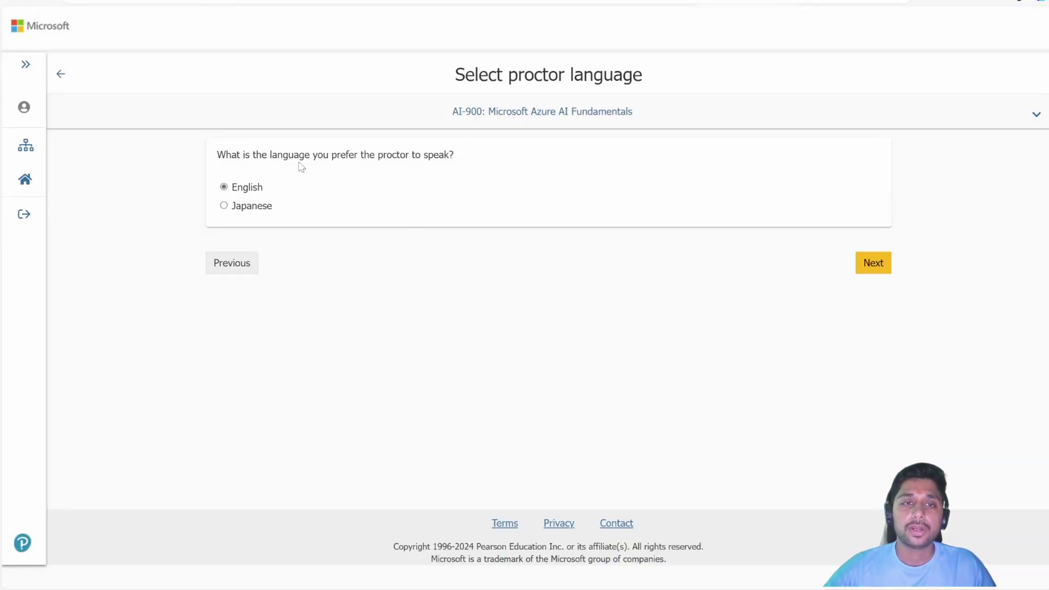
- Leave English selected as the proctor language and proceed to appointment search
left_click_drag(295, 159, 422, 163)
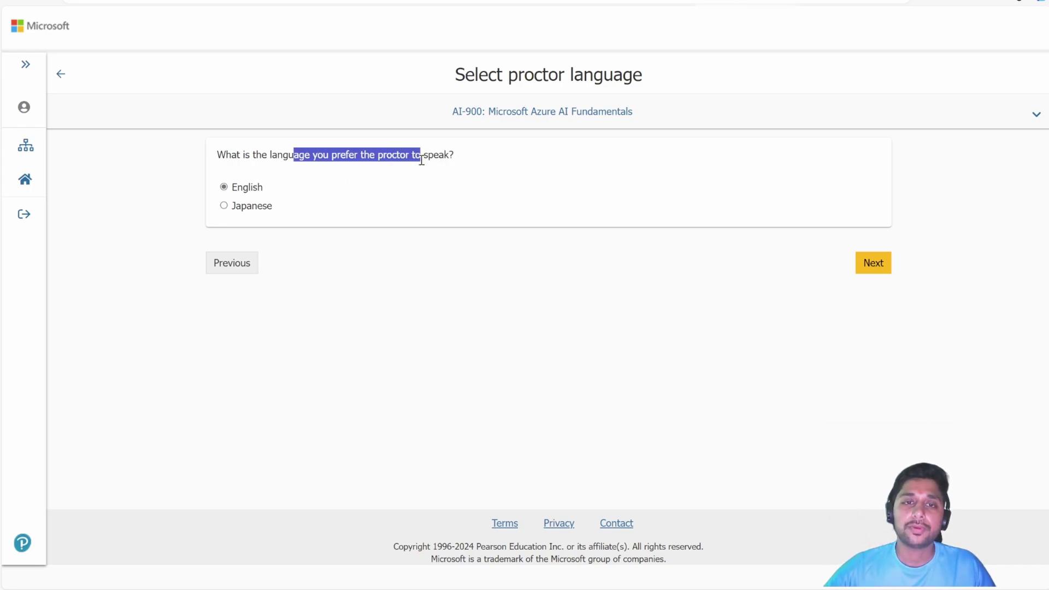
left_click(421, 161)
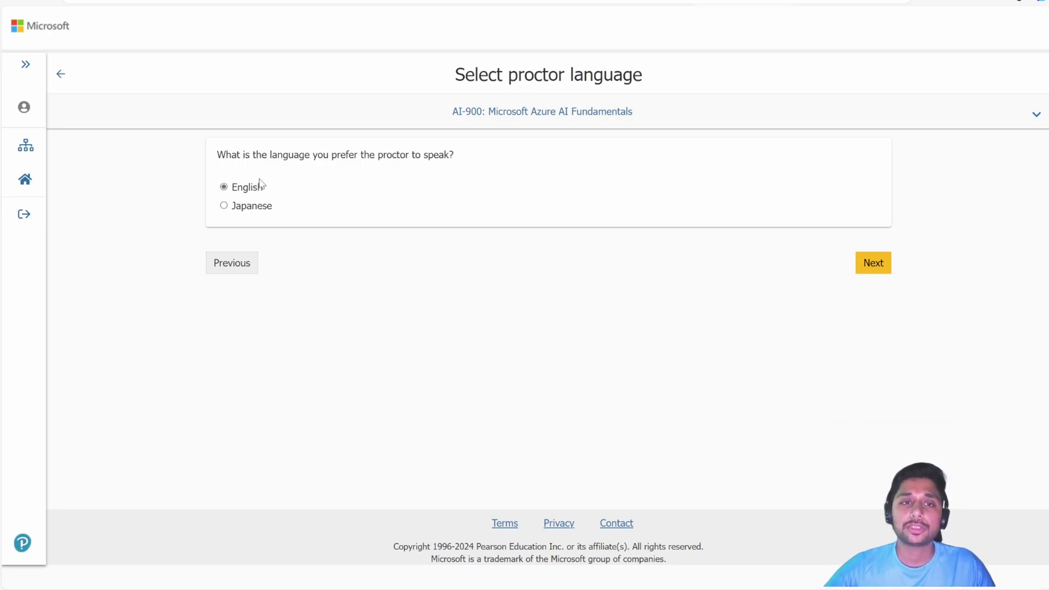
left_click_drag(238, 194, 281, 203)
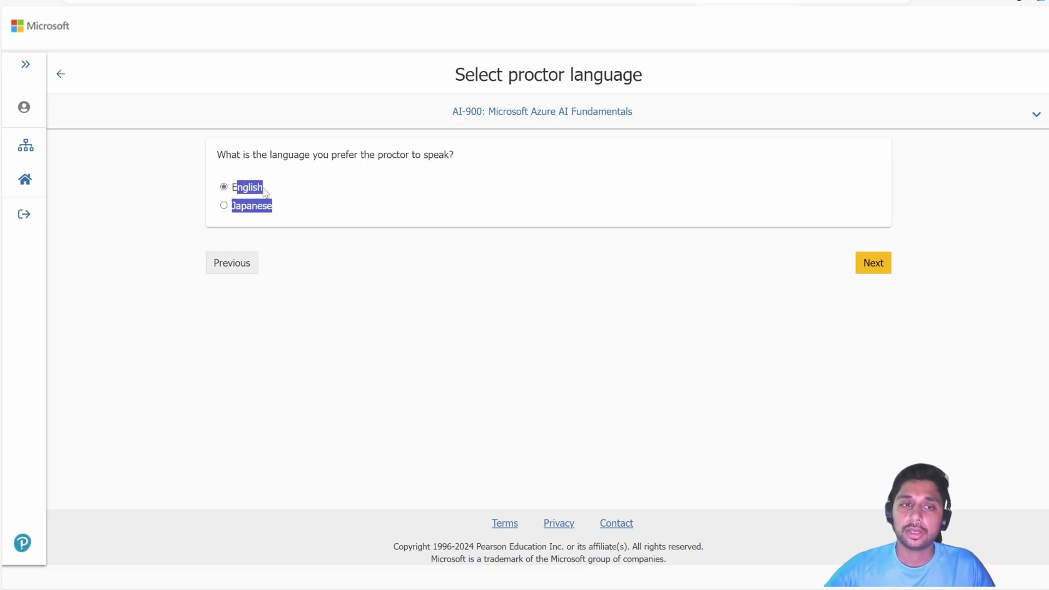
left_click(265, 191)
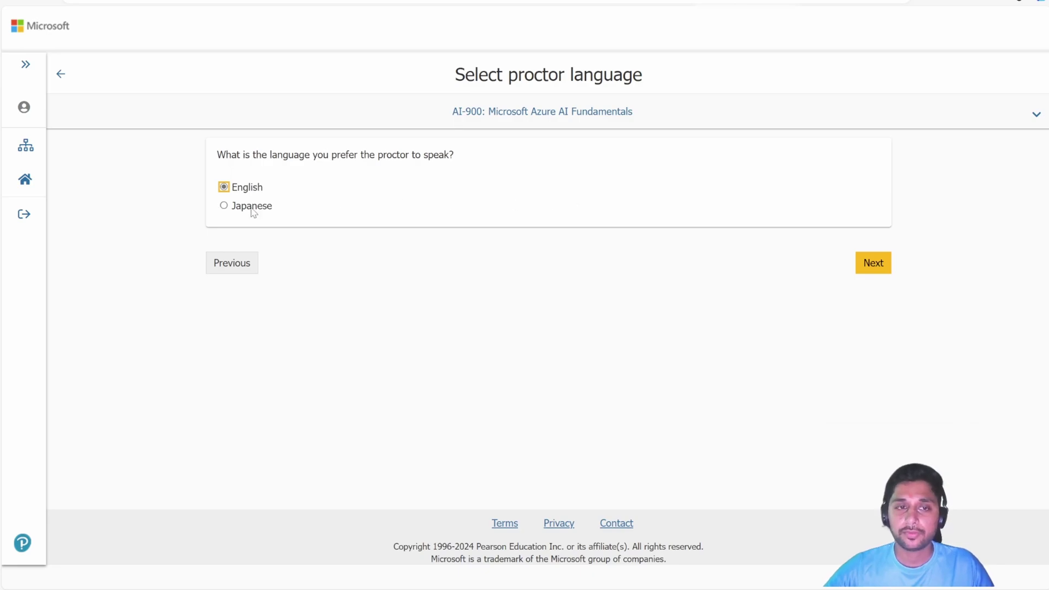
left_click(865, 268)
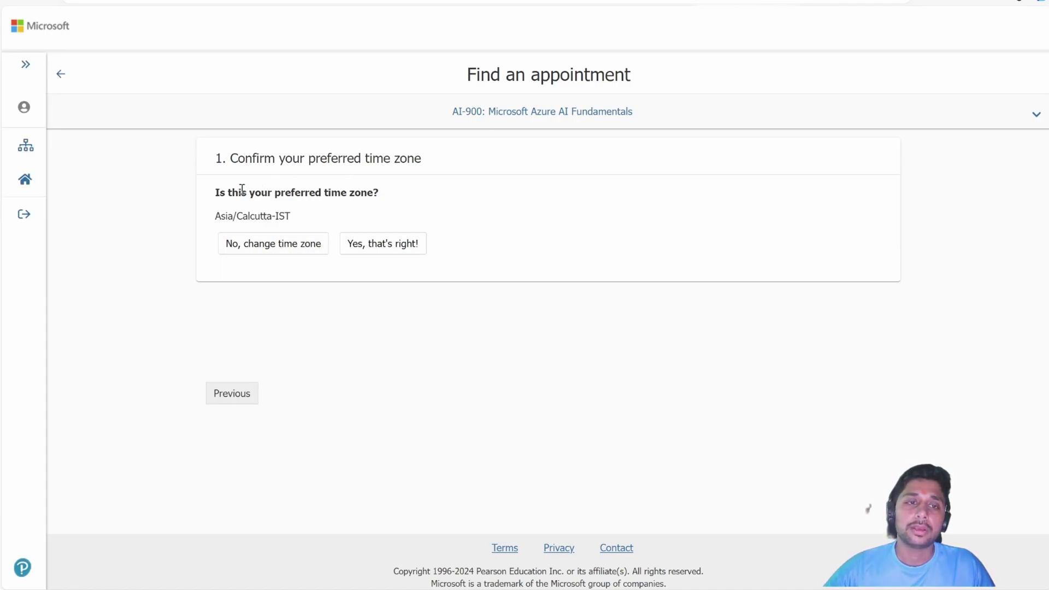
- Confirm Asia/Calcutta-IST as the exam time zone
left_click_drag(242, 189, 390, 205)
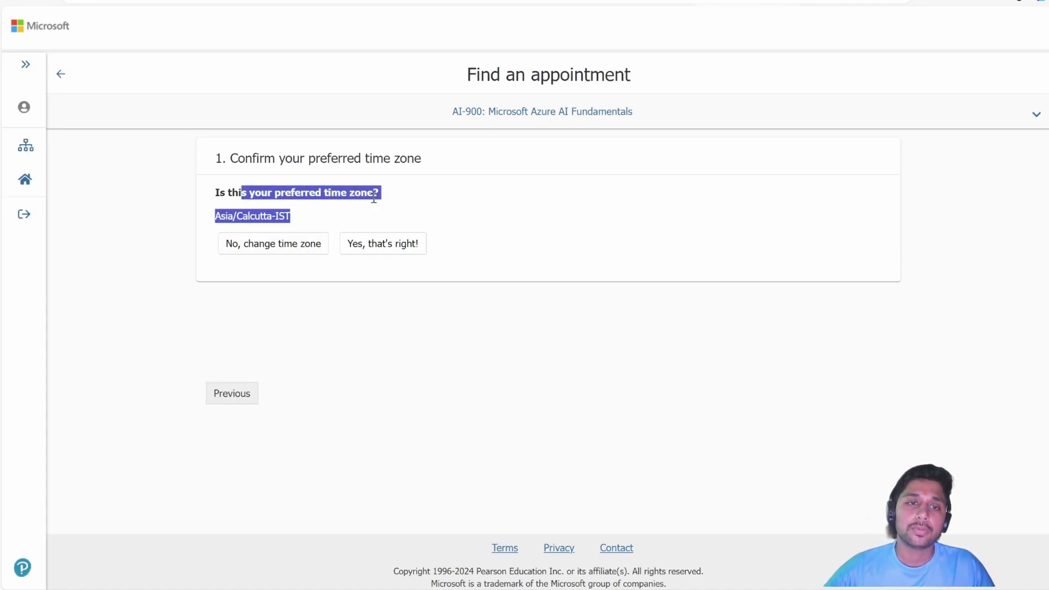
left_click(344, 206)
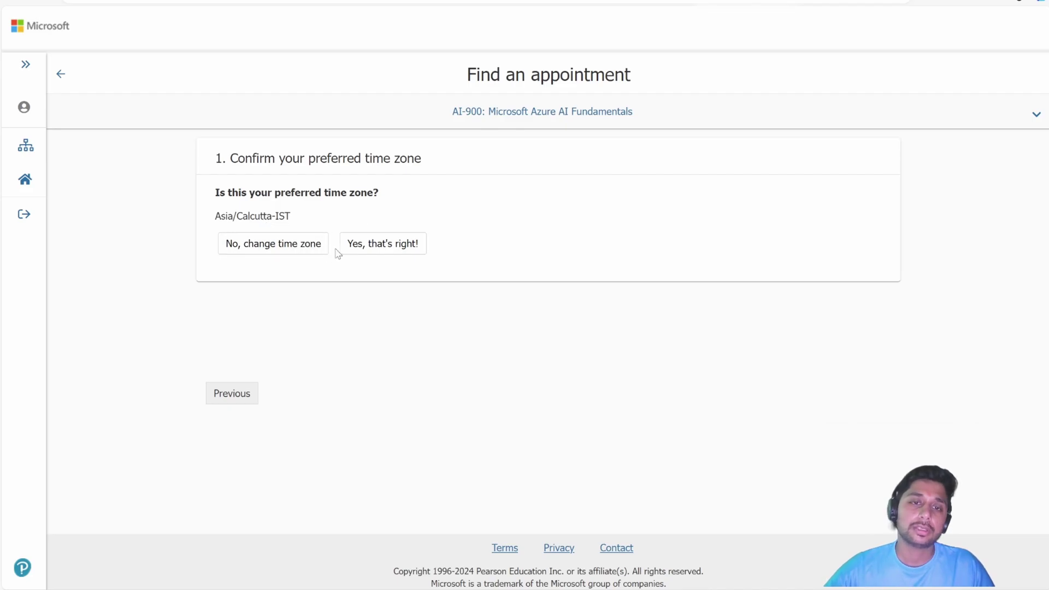
left_click(370, 243)
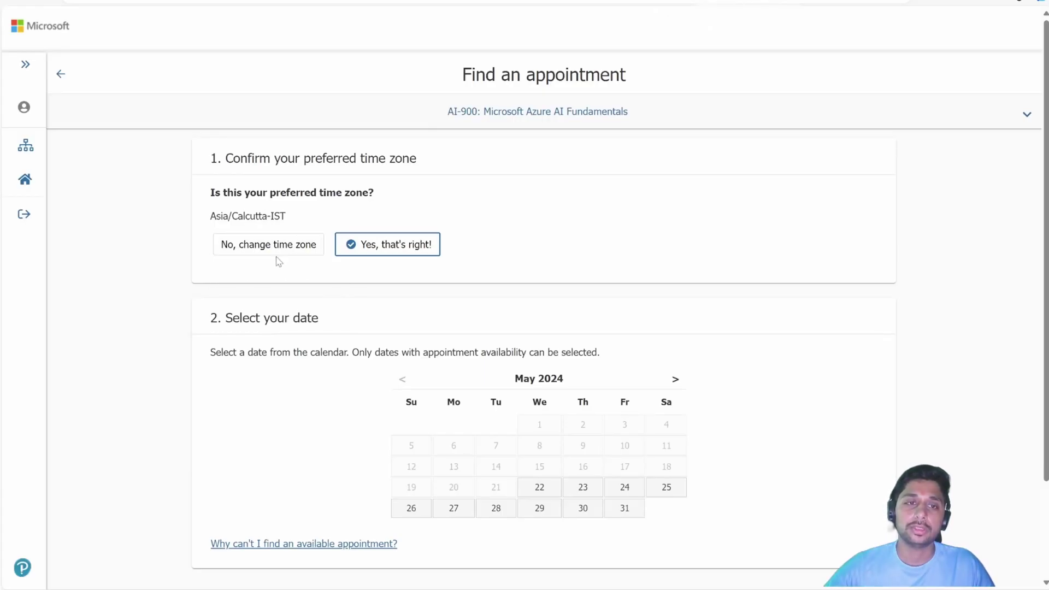
- Advance the calendar to June 2024 and pick the 16th as the exam date
scroll(253, 280, "down", 2)
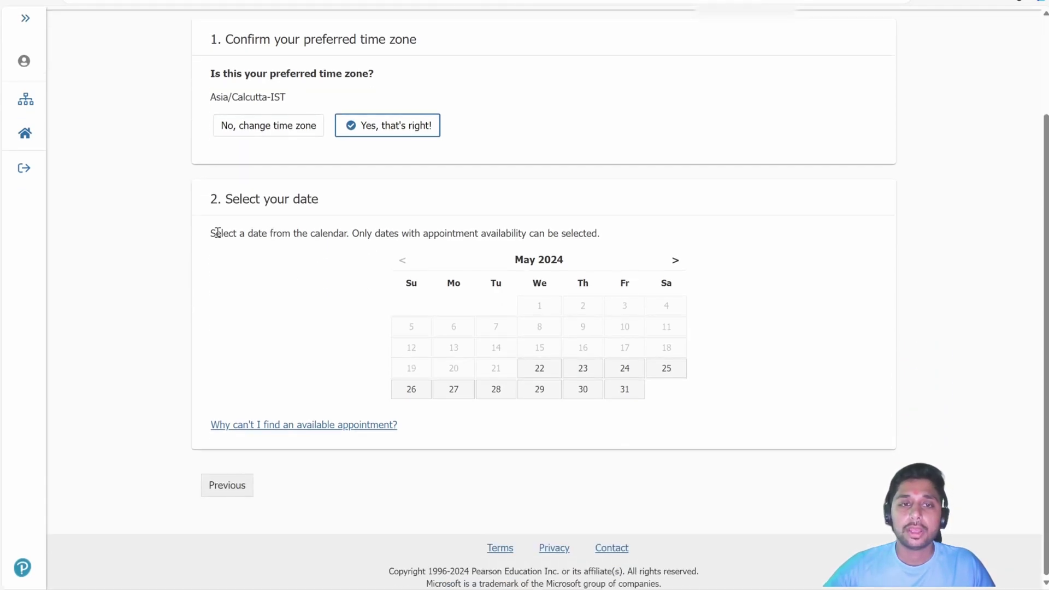
left_click(678, 262)
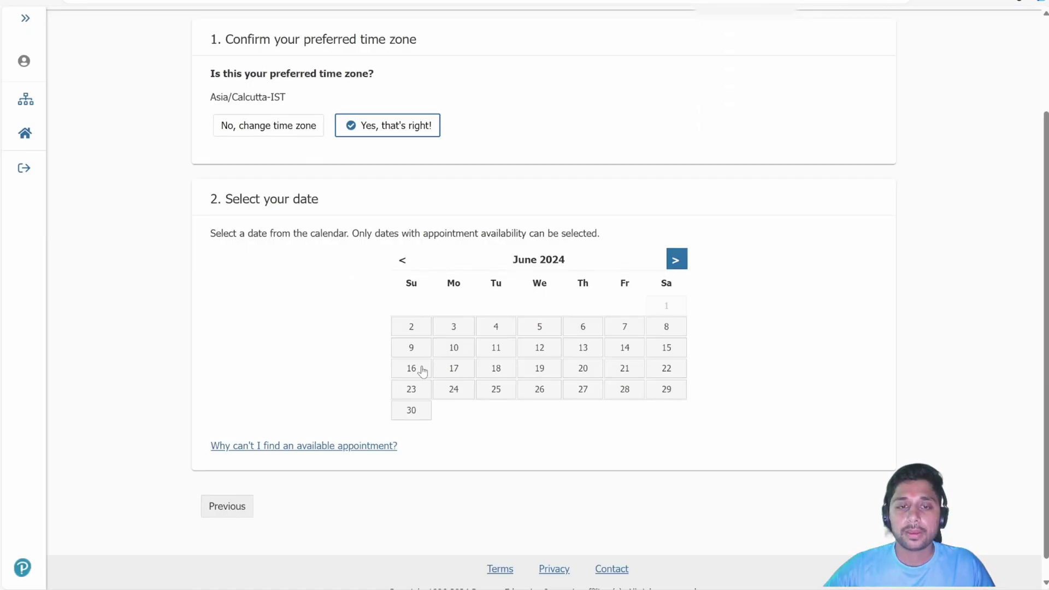
left_click(407, 369)
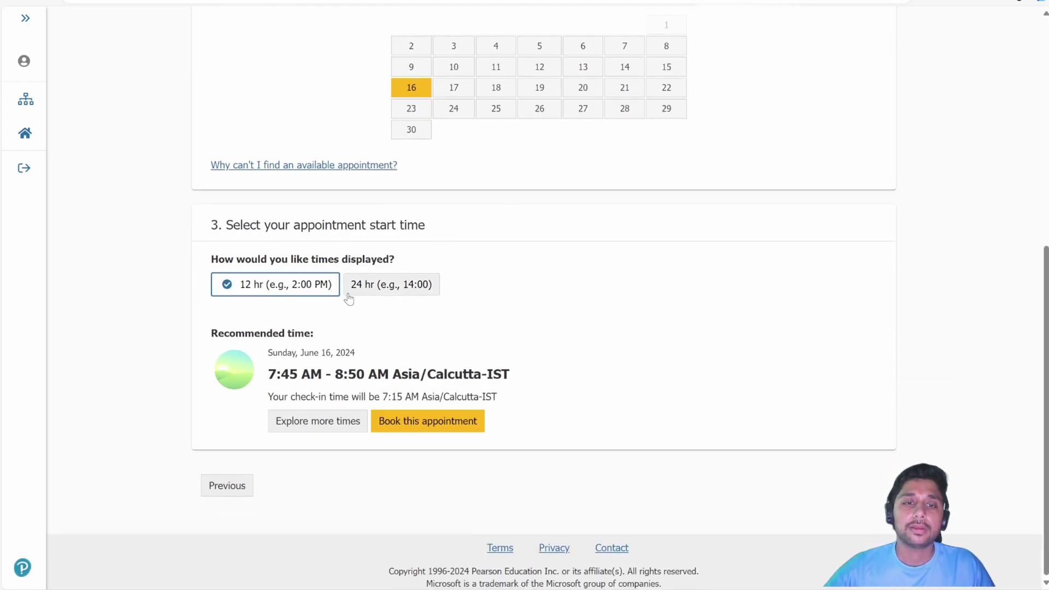
- Switch times to 24-hour format and list every available start time for June 16
left_click(400, 299)
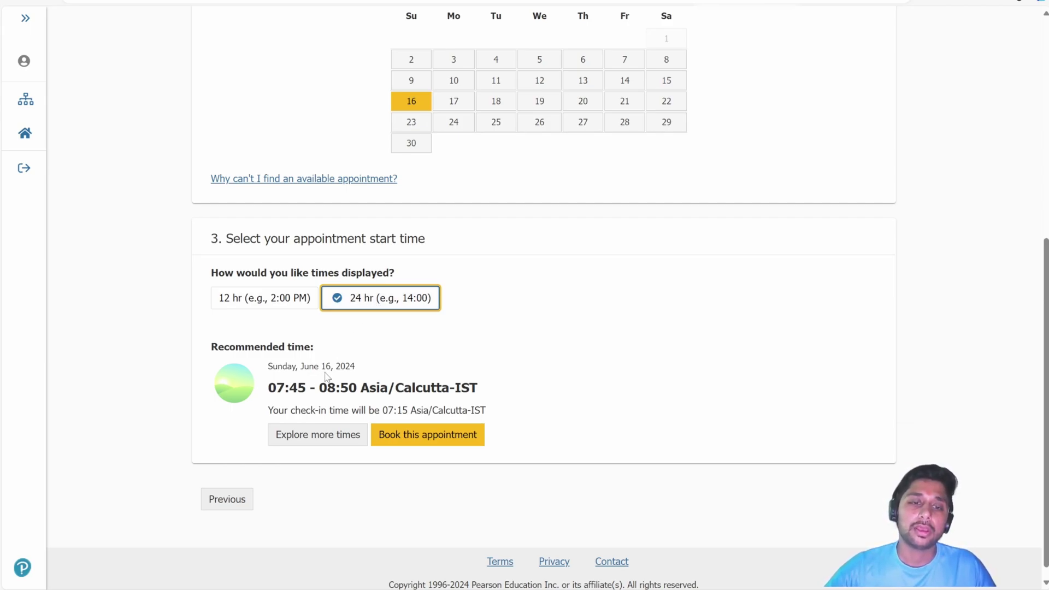
scroll(339, 371, "down", 1)
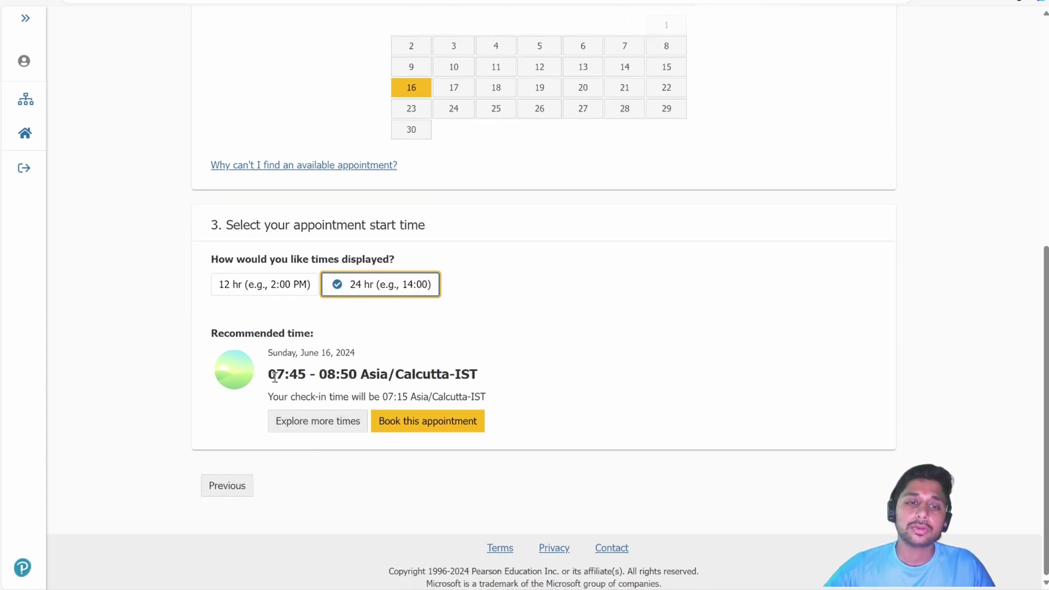
left_click_drag(274, 377, 395, 377)
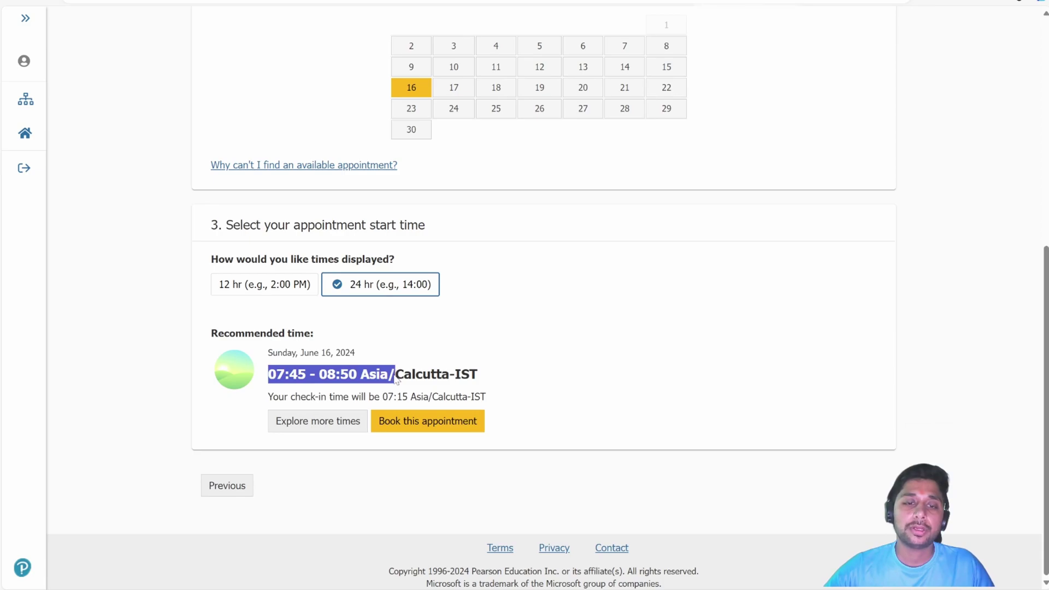
left_click(390, 374)
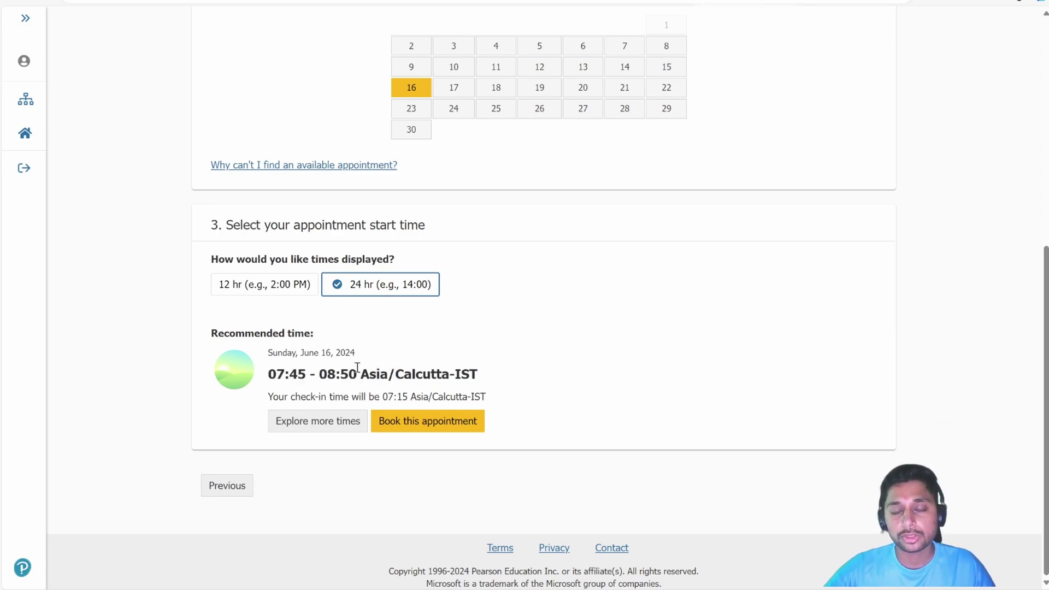
left_click(305, 422)
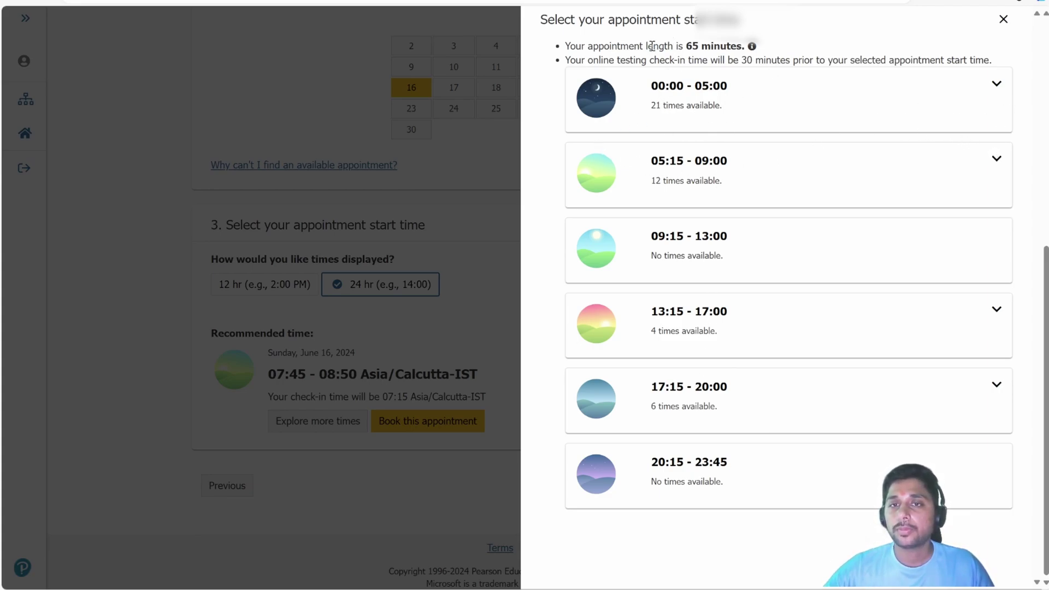
- Choose 16:15 from the 13:15–17:00 range and book that June 16 appointment
left_click_drag(659, 48, 742, 47)
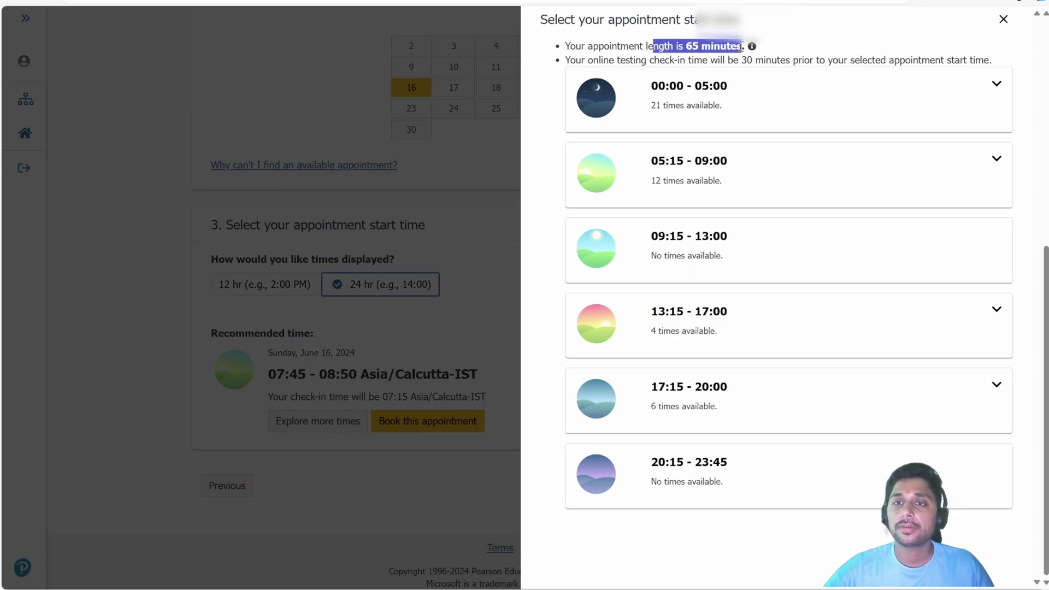
left_click(729, 47)
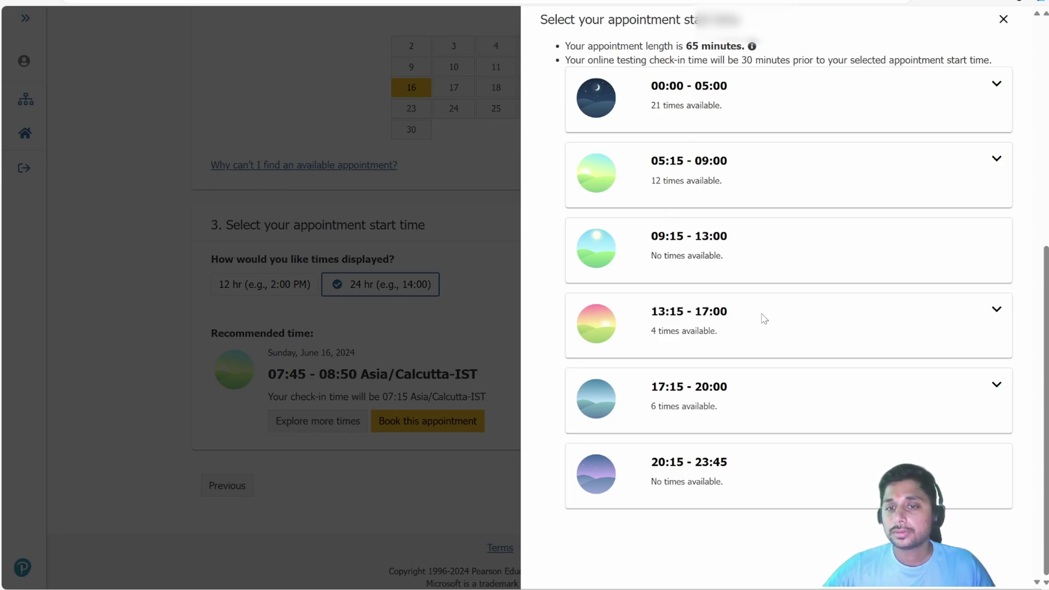
left_click(997, 311)
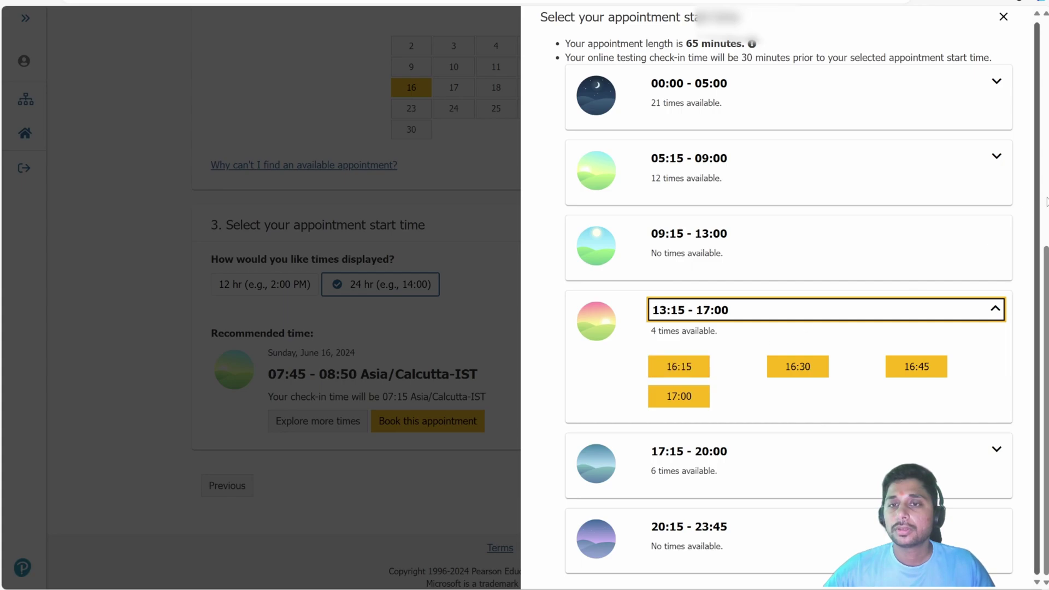
left_click(996, 159)
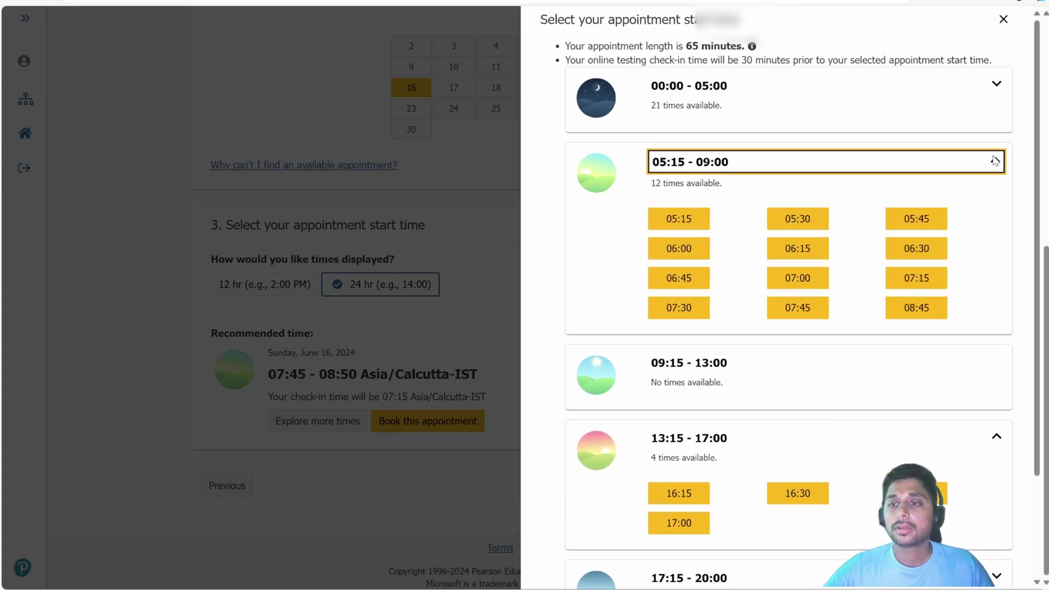
left_click(996, 161)
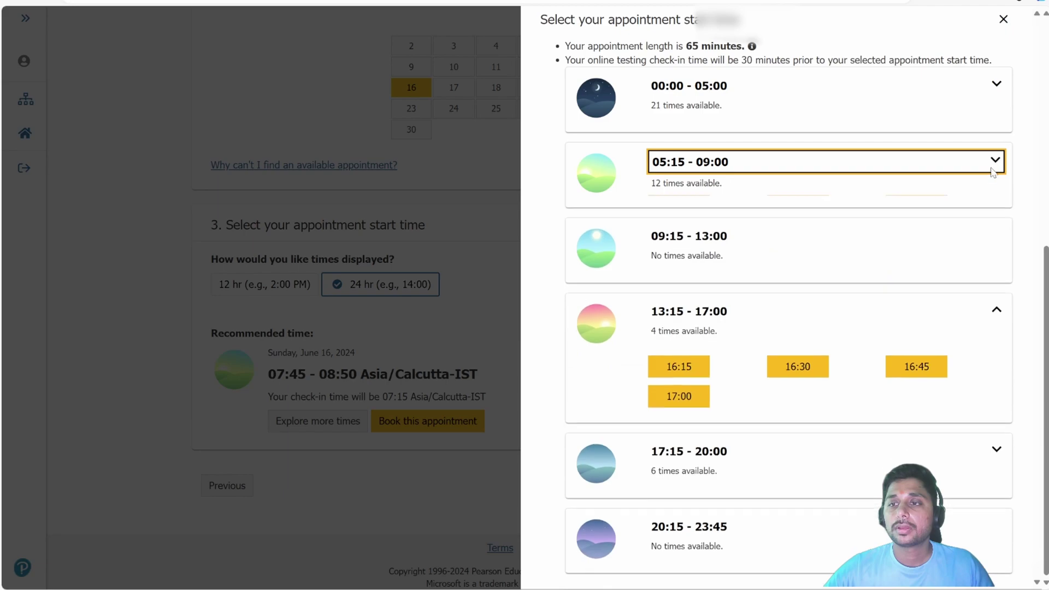
left_click(680, 369)
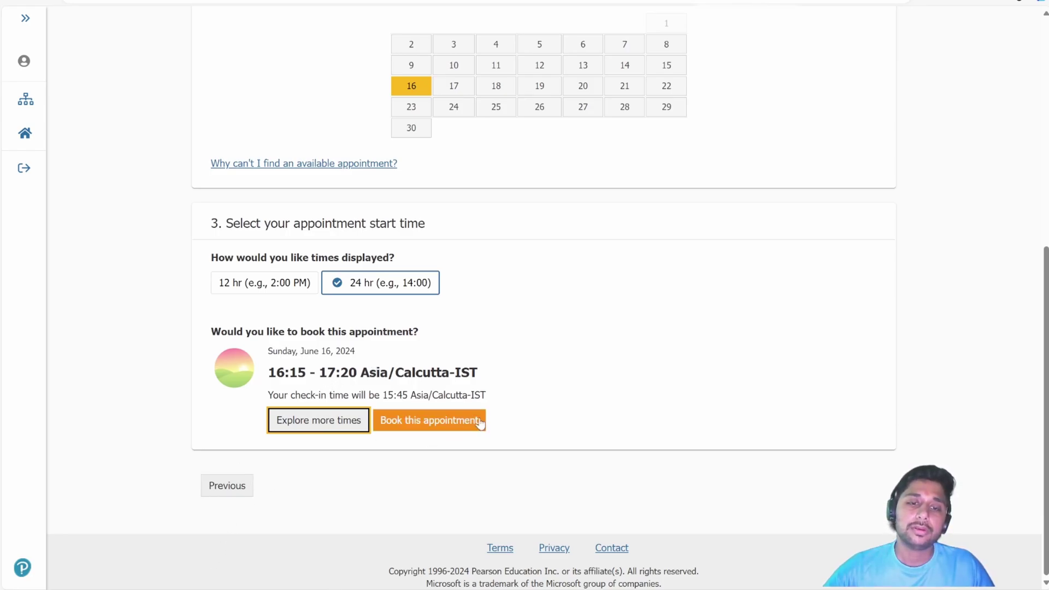
left_click(432, 425)
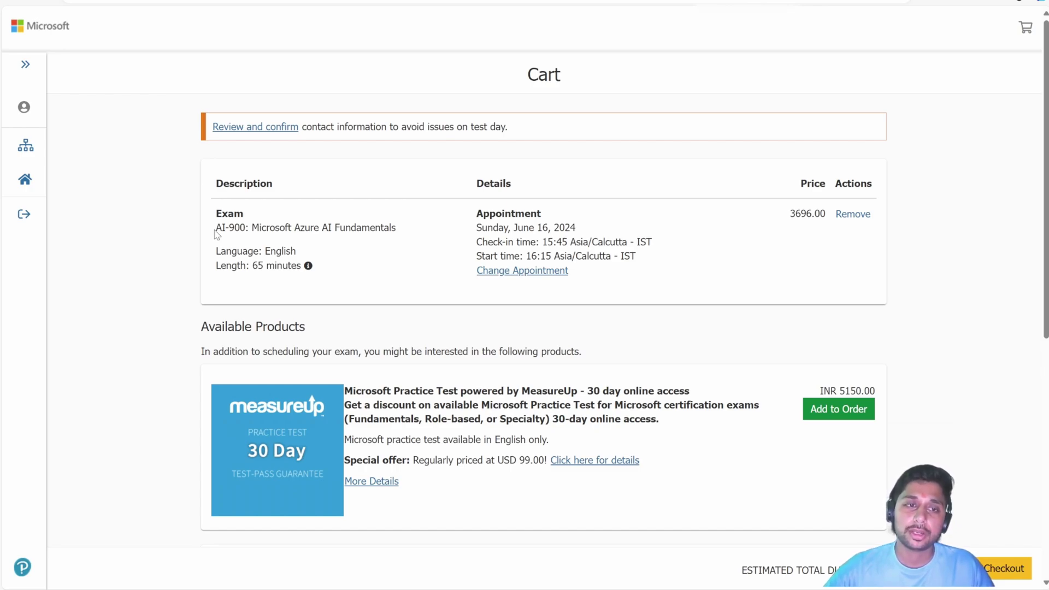
left_click_drag(217, 234, 398, 226)
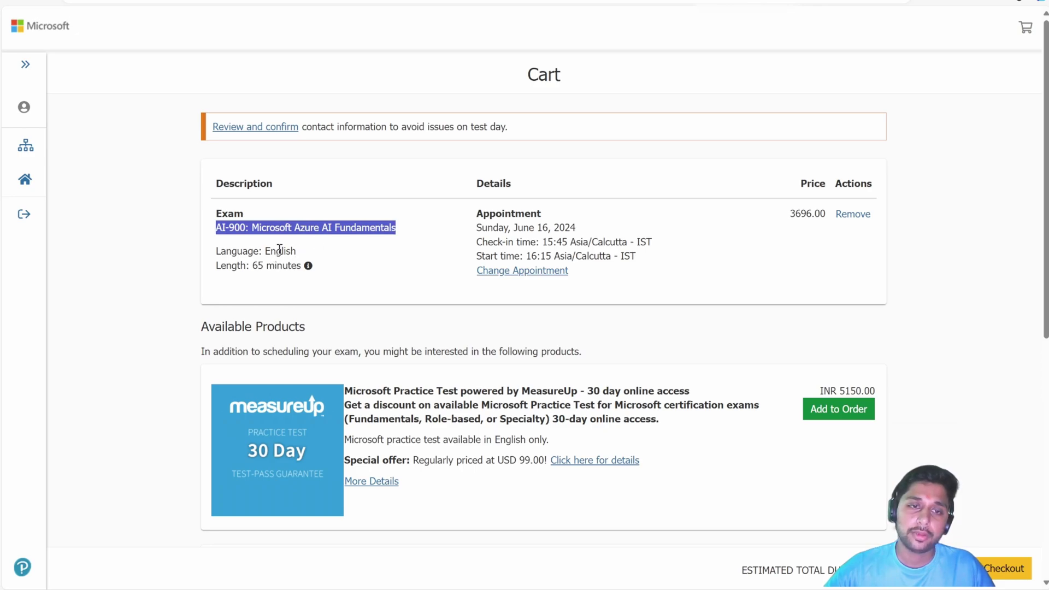
left_click_drag(277, 251, 280, 253)
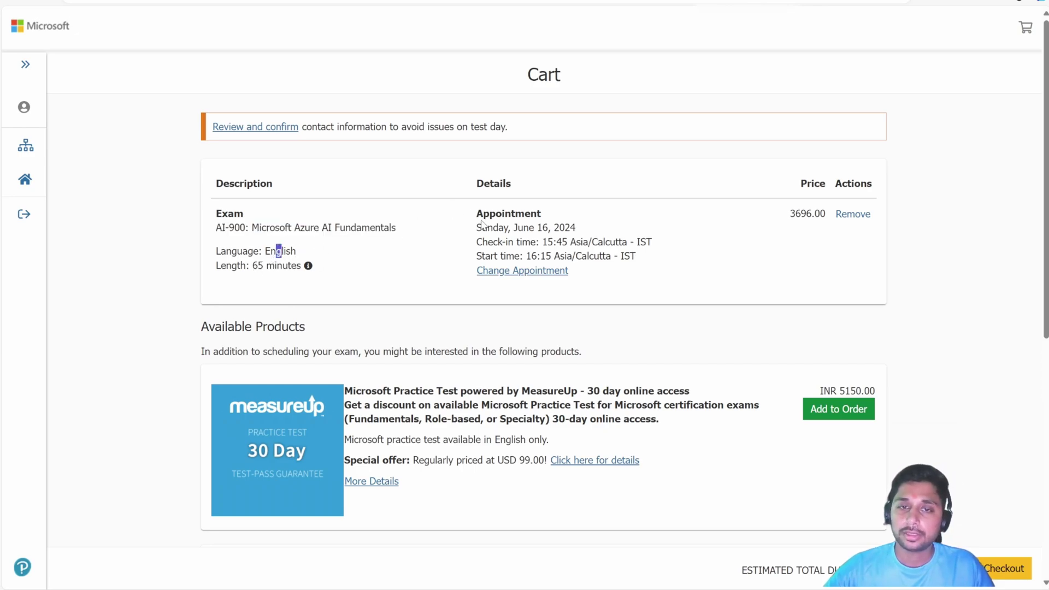
left_click_drag(506, 232, 599, 239)
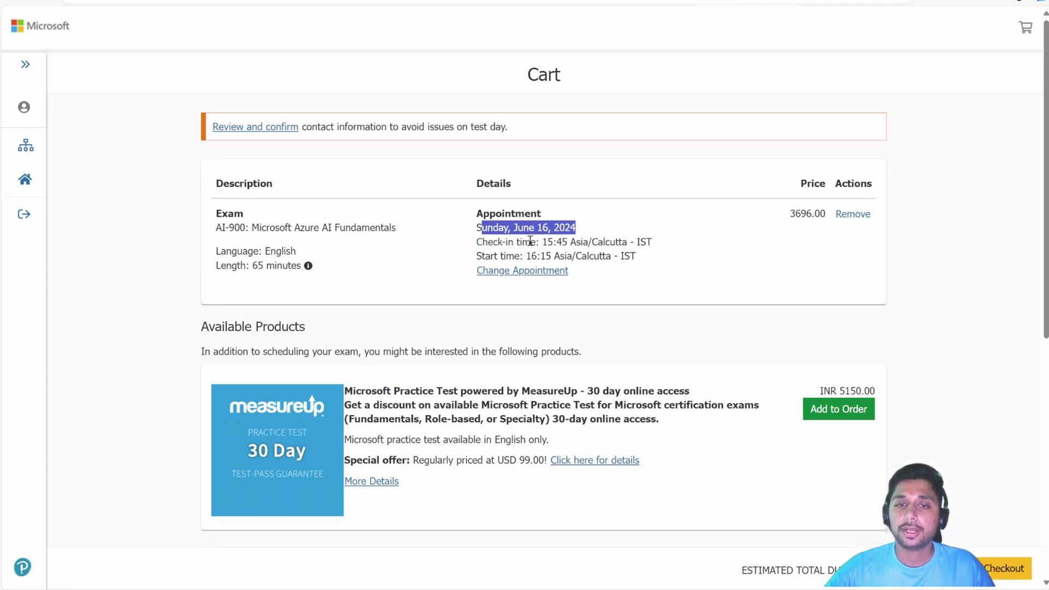
left_click_drag(530, 241, 593, 243)
left_click_drag(506, 255, 603, 262)
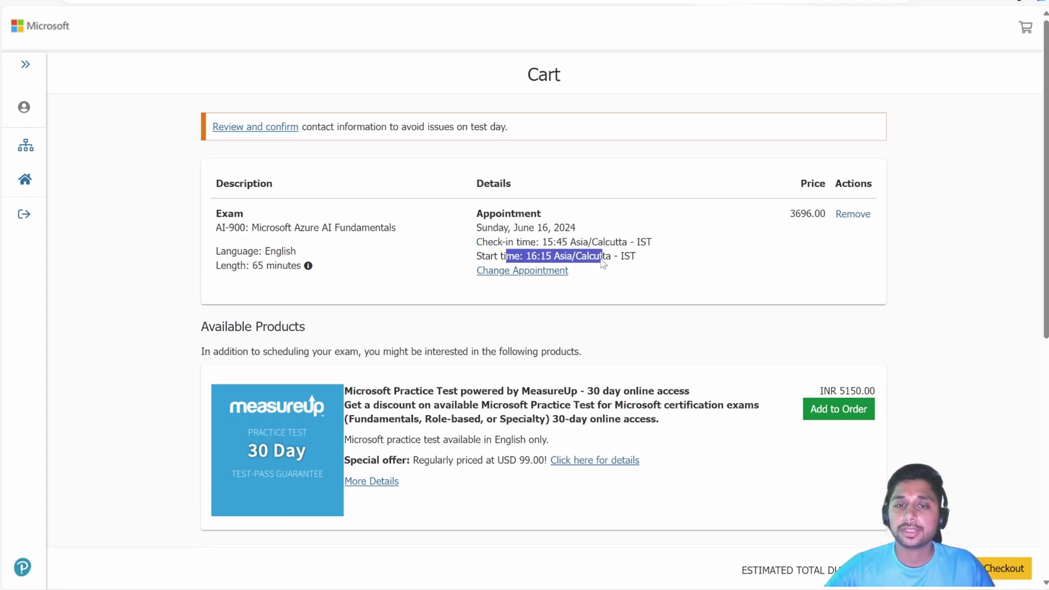
scroll(600, 259, "down", 2)
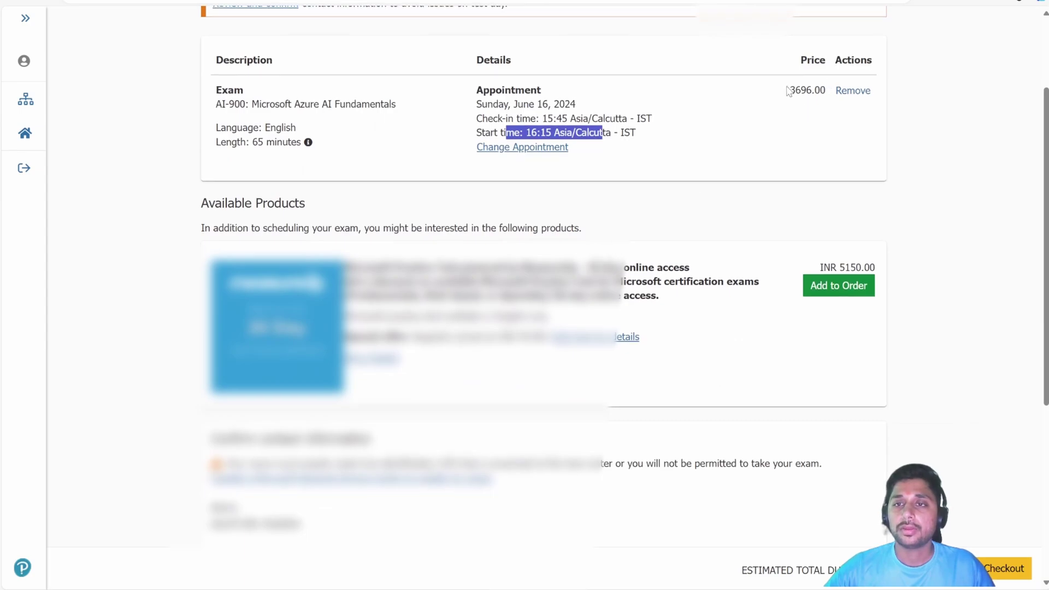
left_click_drag(788, 92, 819, 93)
scroll(722, 118, "down", 5)
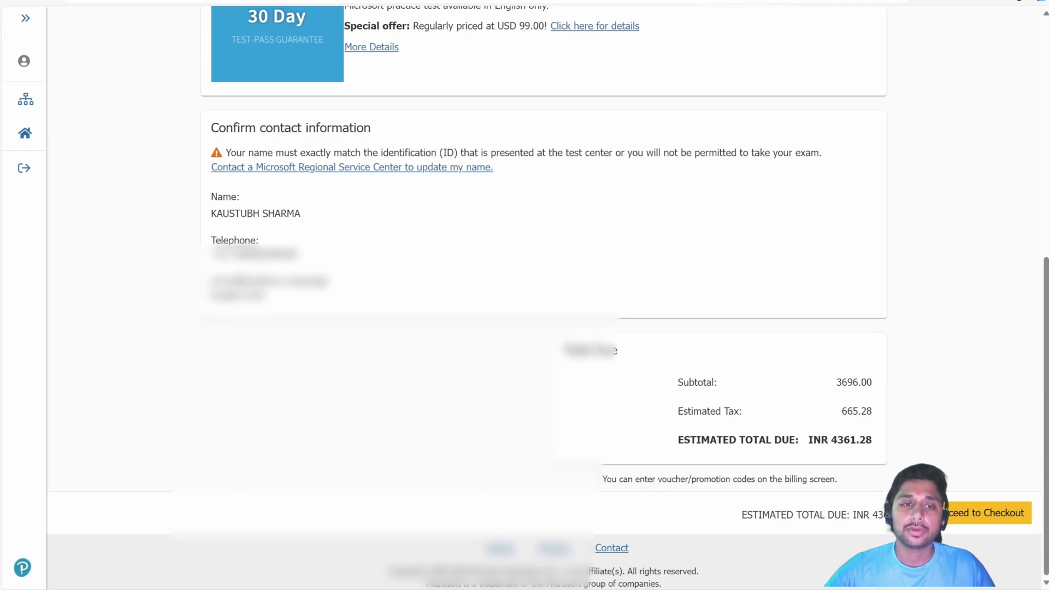
scroll(544, 295, "up", 5)
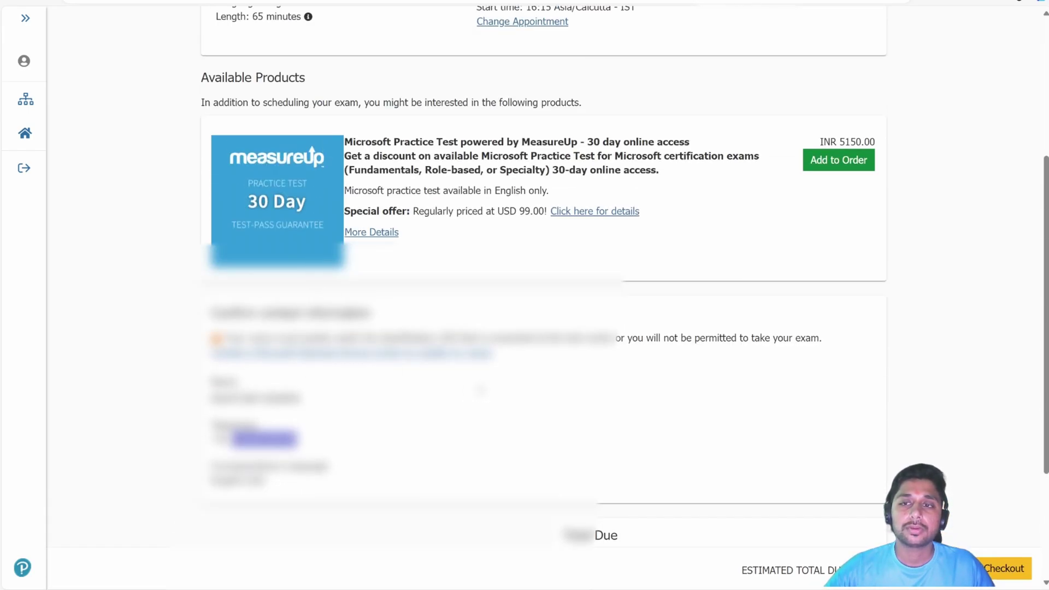
scroll(544, 295, "down", 5)
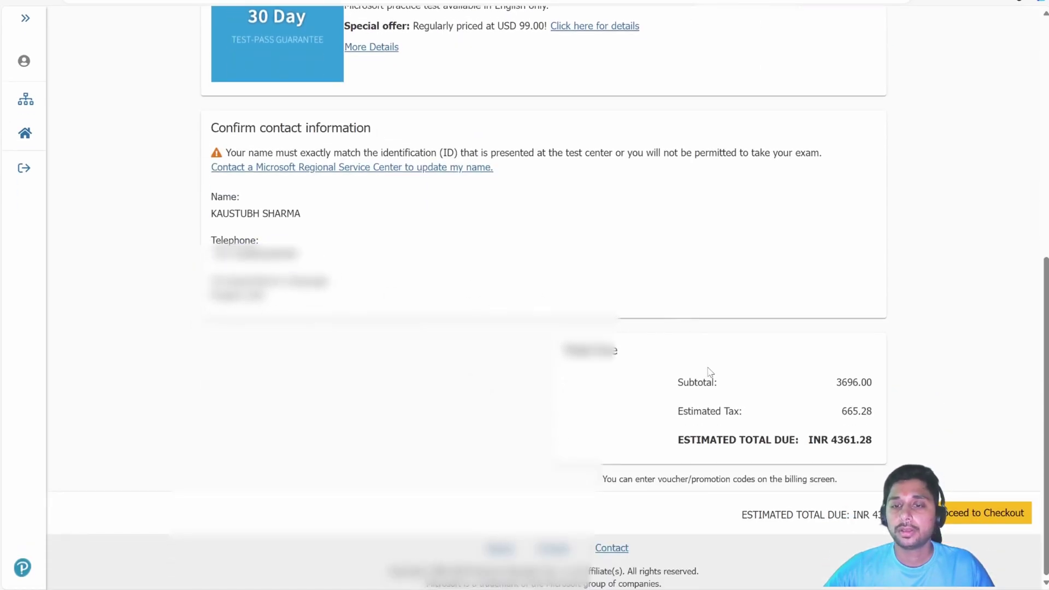
left_click_drag(837, 411, 874, 442)
left_click(833, 434)
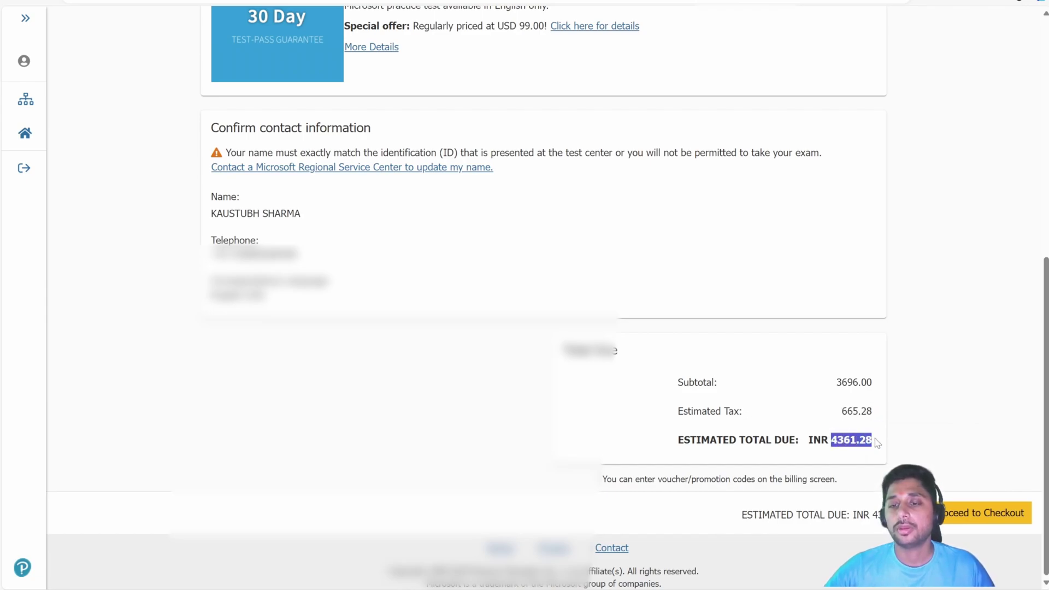
left_click(821, 450)
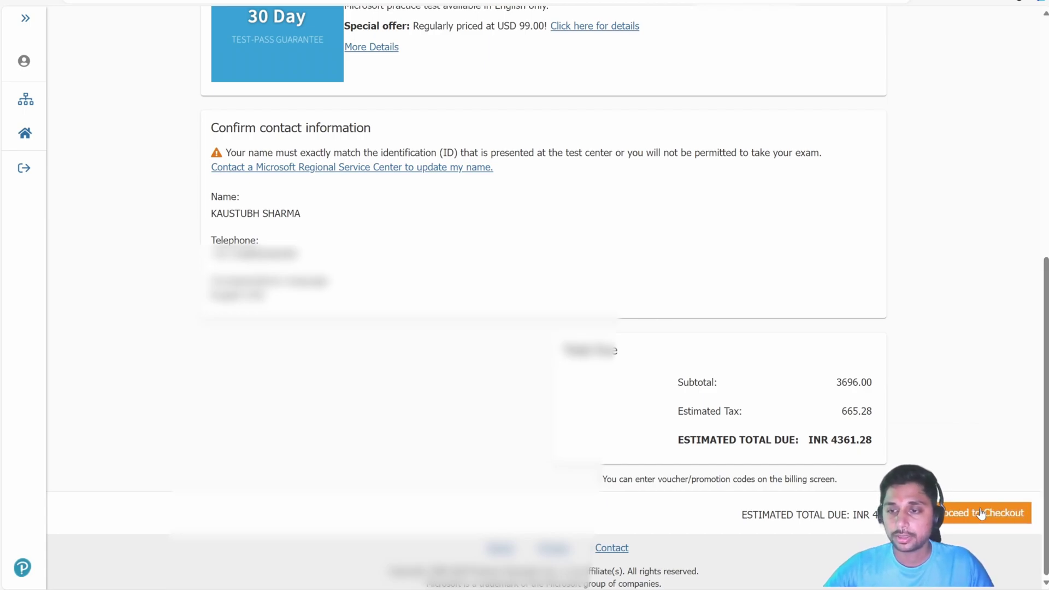
mouse_move(754, 480)
left_mouse_down()
mouse_move(657, 479)
mouse_move(764, 479)
left_mouse_up()
left_click(658, 479)
left_click(762, 479)
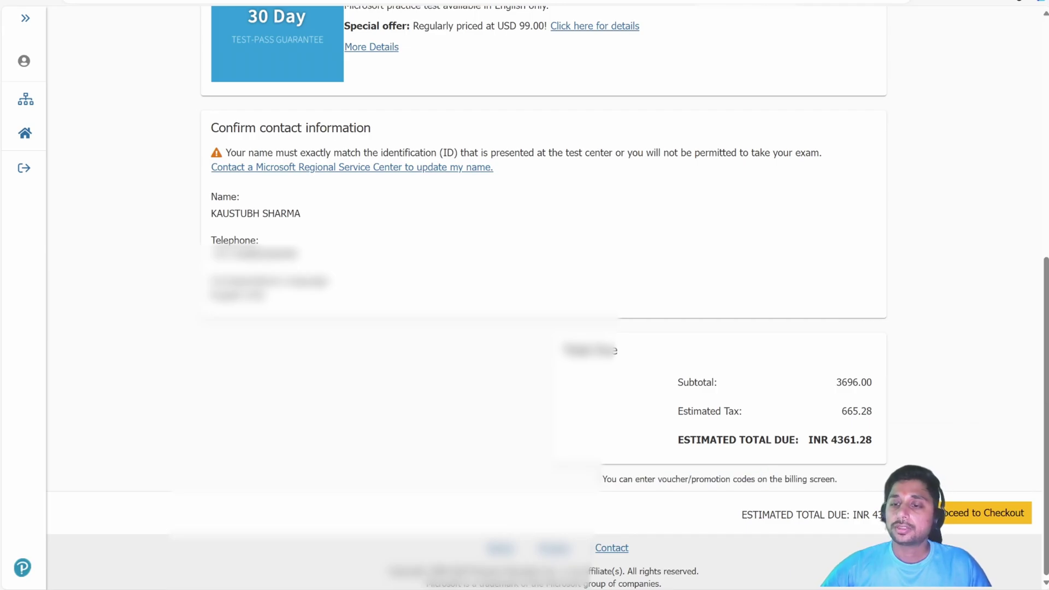
- Proceed to checkout and apply the 100% voucher code to the order
left_click(947, 514)
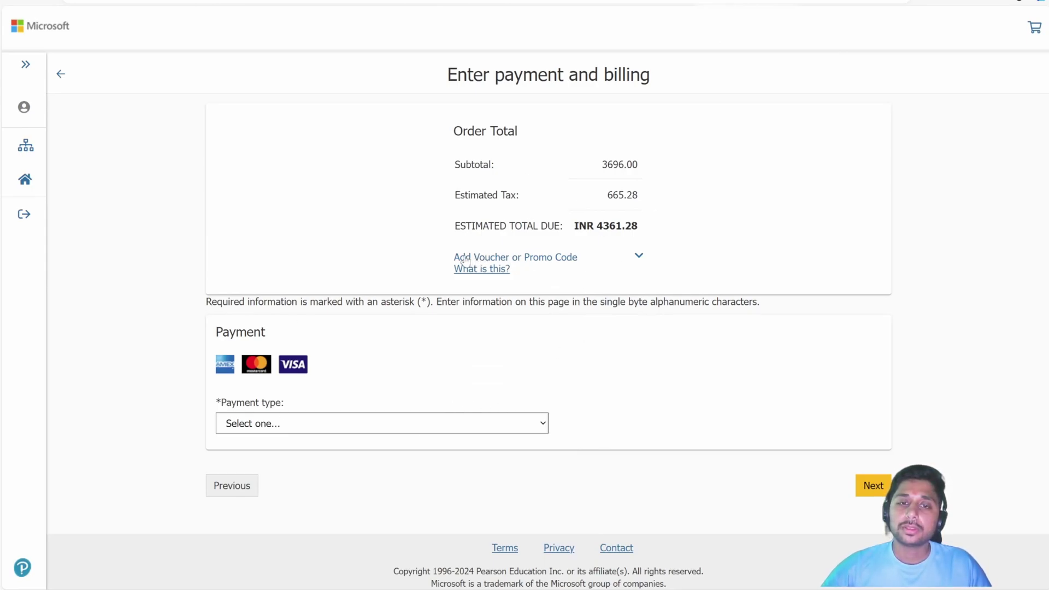
left_click(558, 260)
left_click(485, 323)
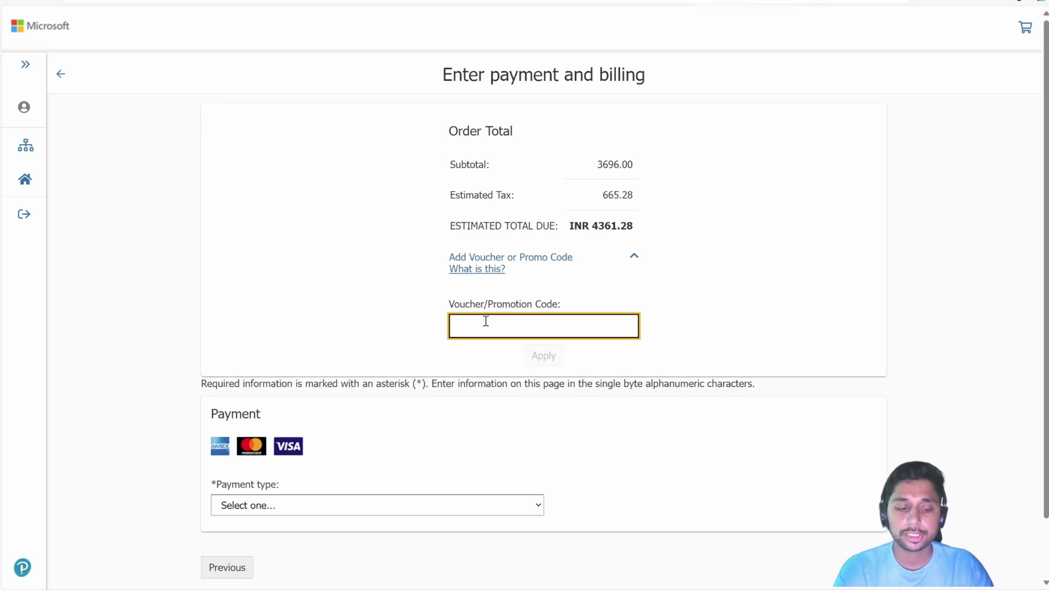
key("ctrl+v")
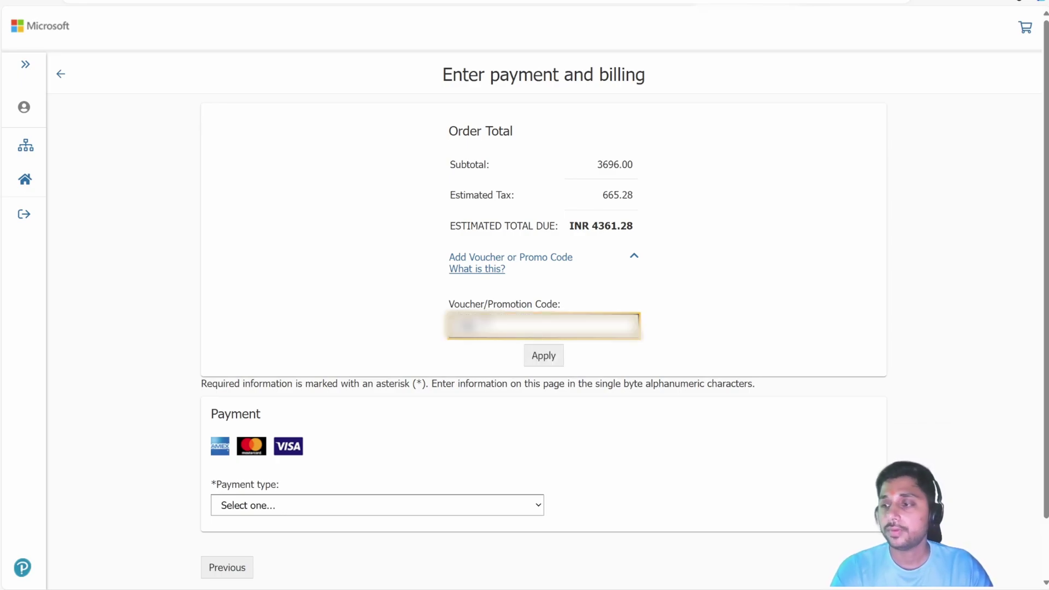
type("unreadable")
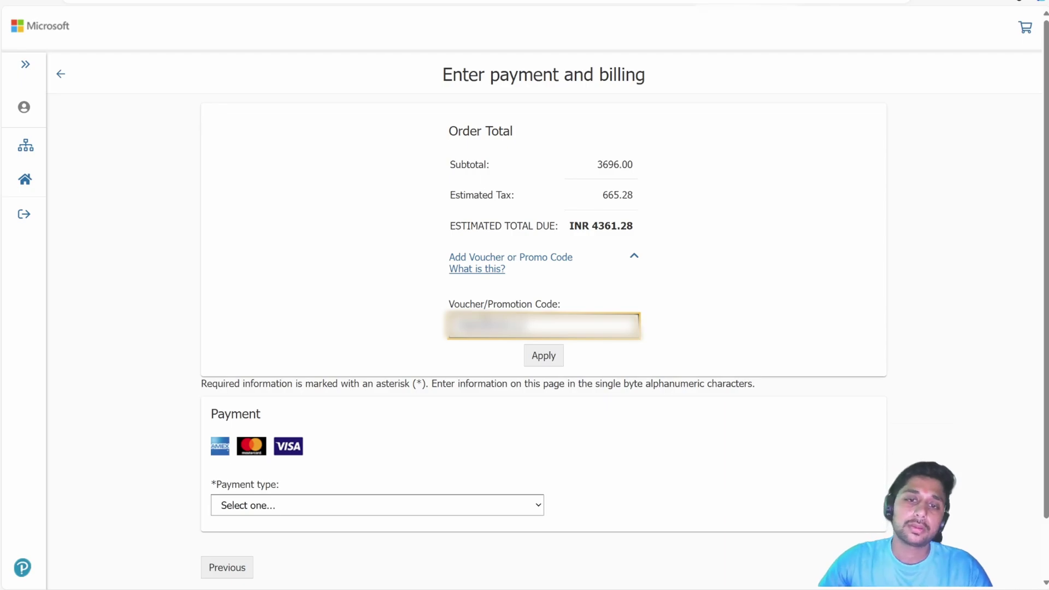
left_click(551, 358)
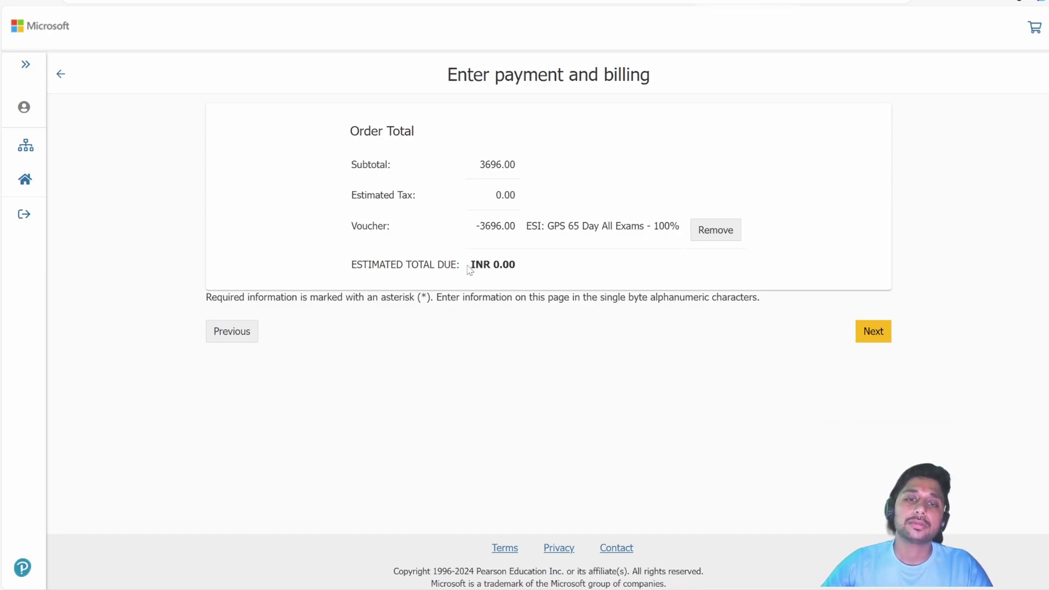
- Check the INR 0.00 total due and continue to the order review
left_click_drag(469, 269, 513, 269)
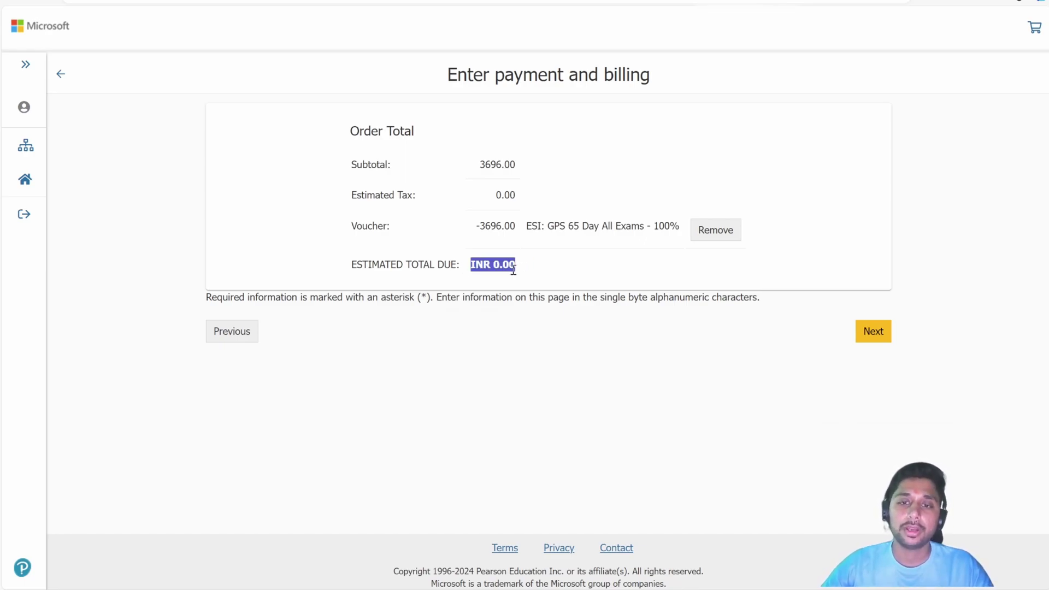
left_click(655, 272)
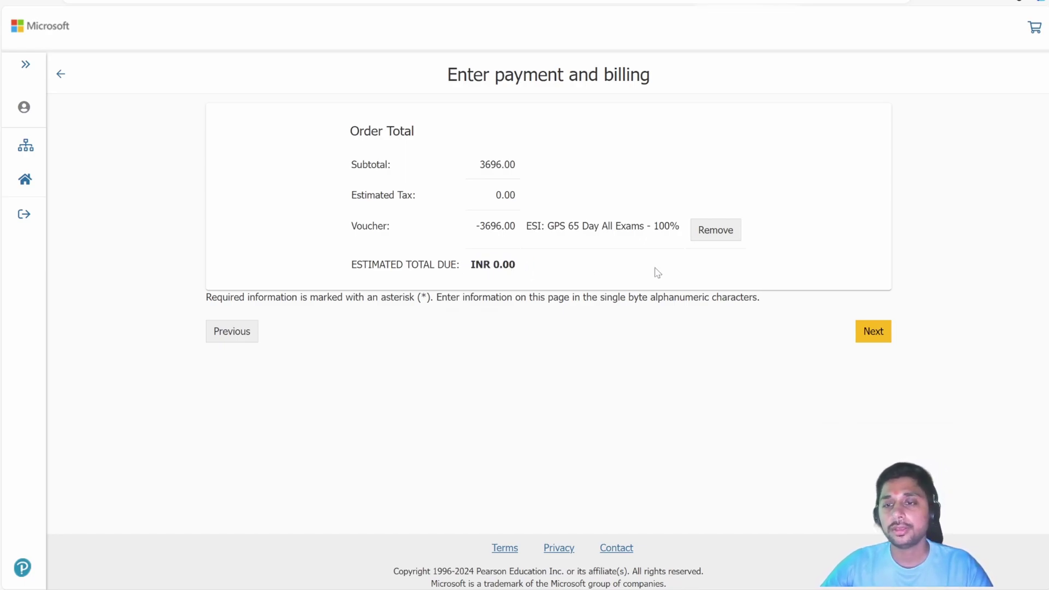
left_click(875, 332)
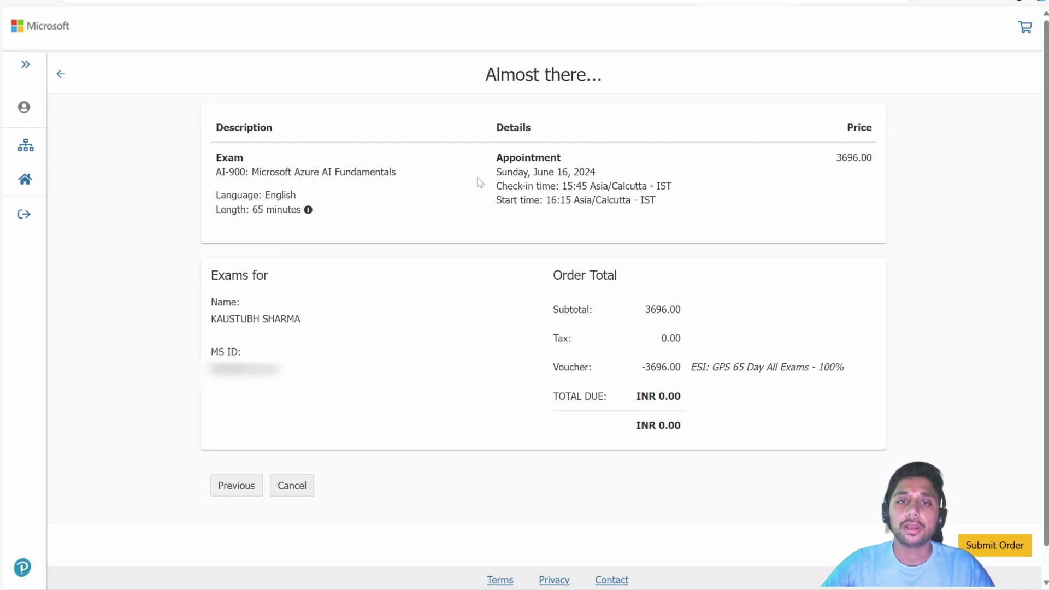
- Review the AI-900 June 16 appointment details and submit the order
left_click_drag(482, 181, 621, 184)
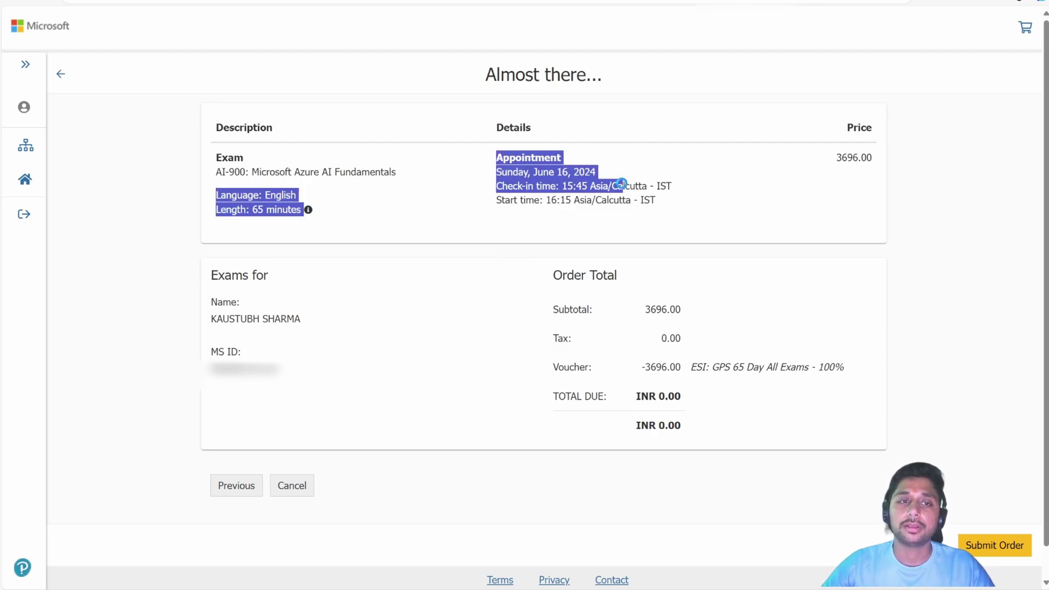
left_click_drag(767, 366, 772, 366)
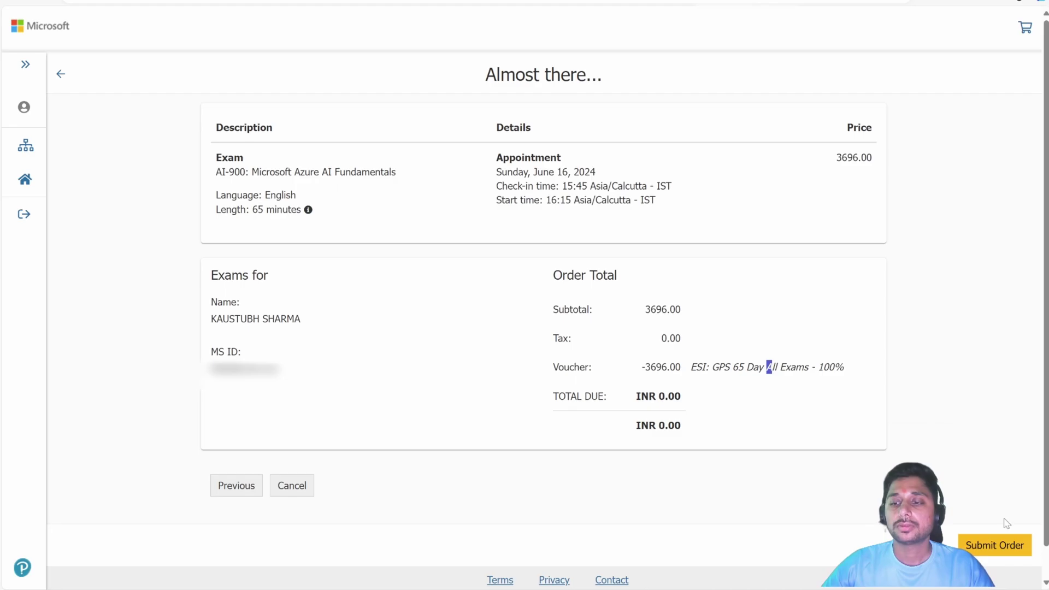
left_click(984, 541)
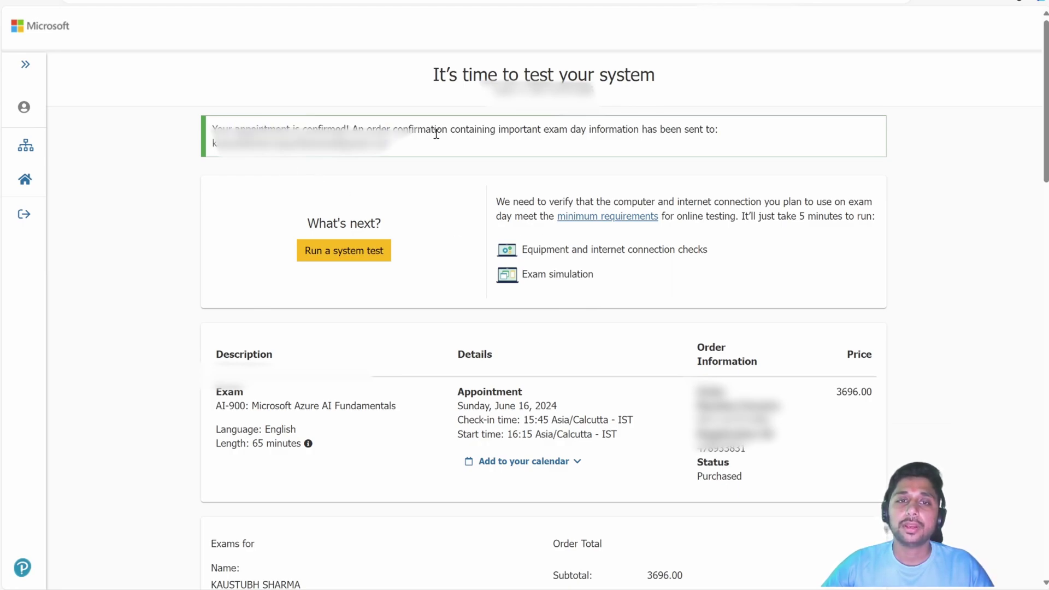
- Read the appointment confirmation message and the confirmation e-mail line
left_click_drag(408, 129, 568, 146)
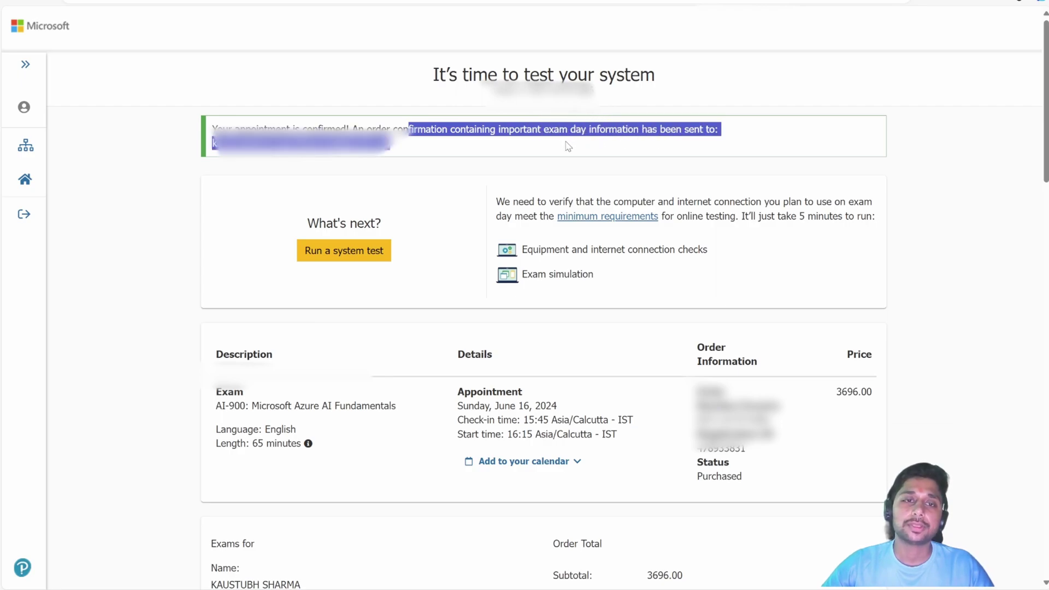
left_click(397, 153)
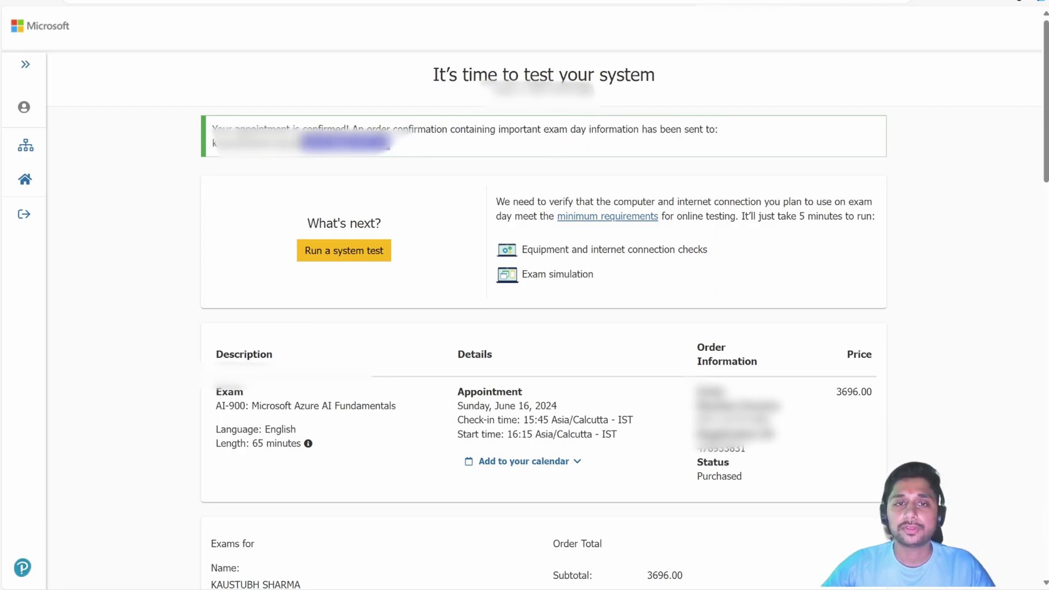
left_click_drag(397, 147, 212, 143)
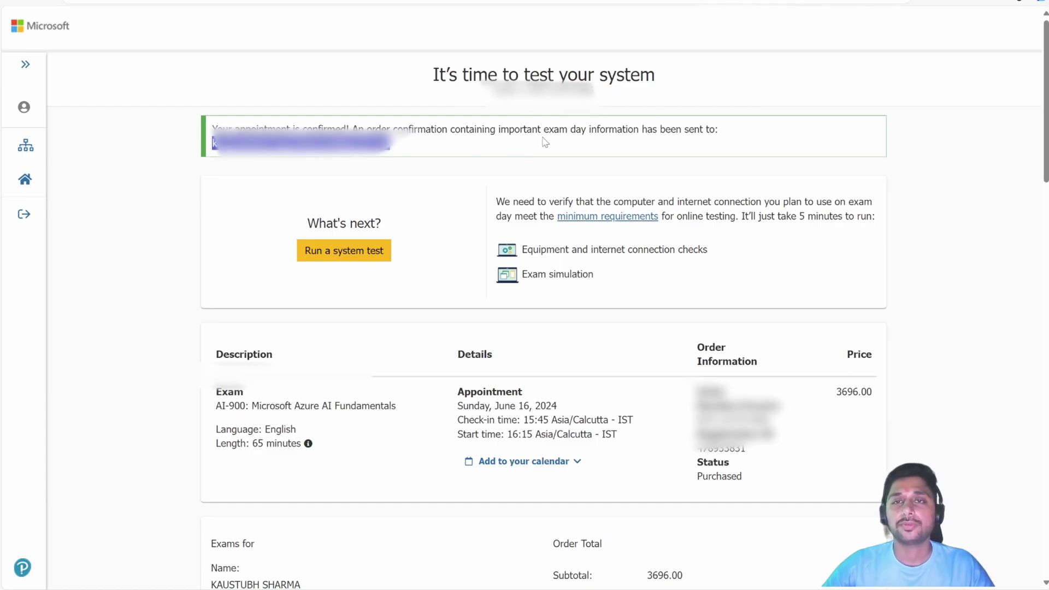
left_click(492, 150)
- Scroll through the order details and Microsoft policies, then back to the top
scroll(491, 150, "down", 5)
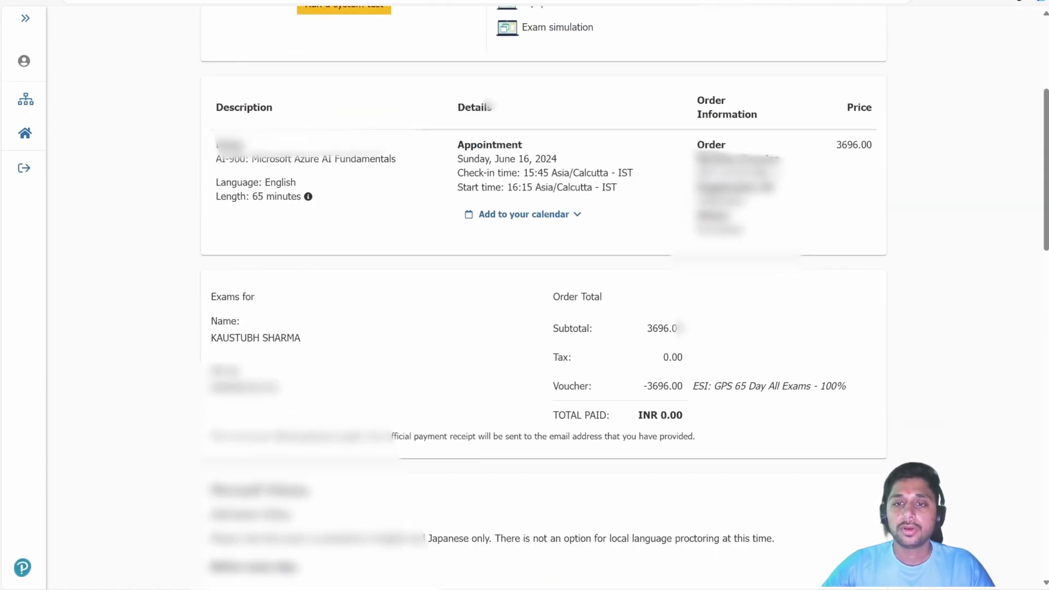
scroll(488, 105, "down", 9)
scroll(292, 219, "down", 3)
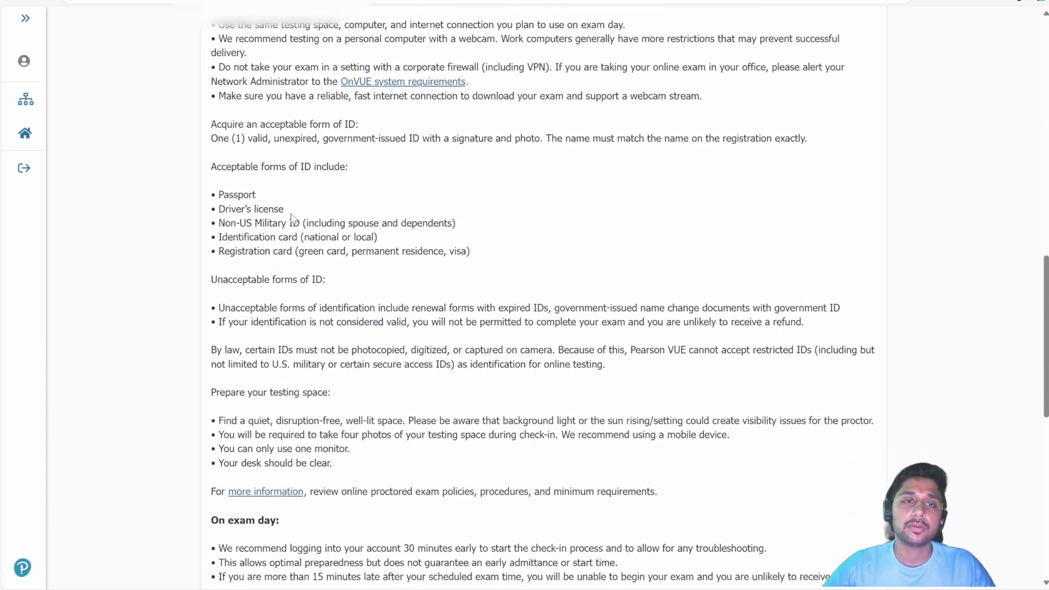
scroll(292, 218, "down", 2)
scroll(291, 218, "up", 5)
left_click_drag(222, 135, 229, 135)
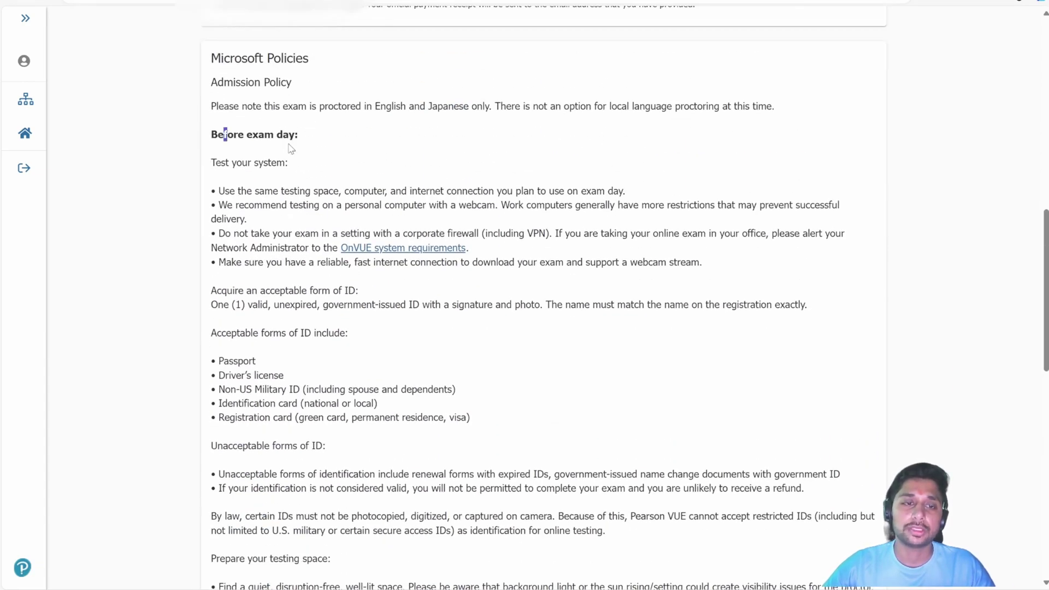
left_click_drag(291, 149, 299, 137)
scroll(244, 368, "down", 5)
scroll(236, 437, "down", 7)
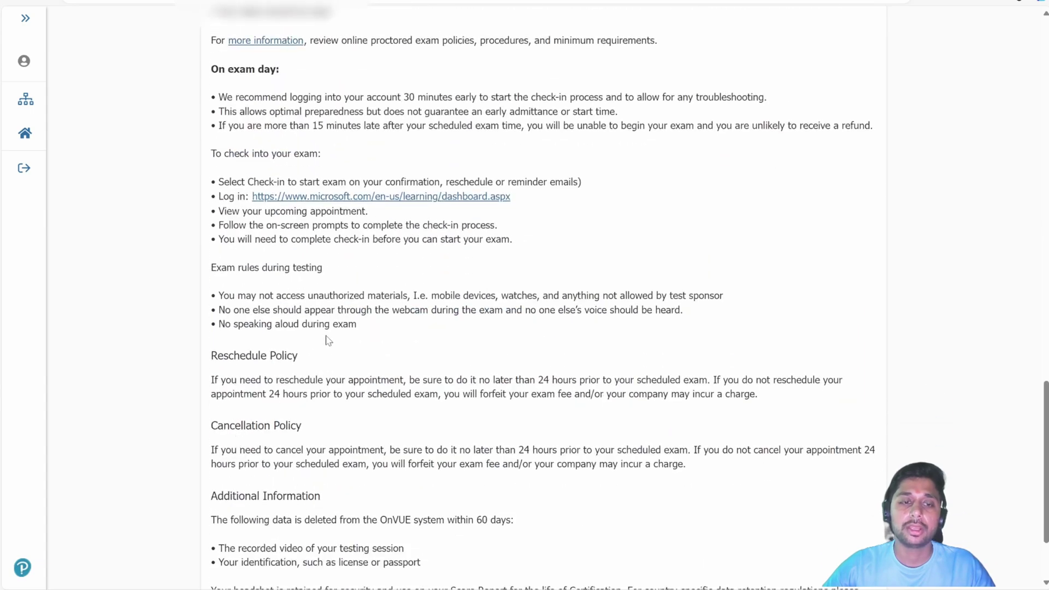
scroll(327, 340, "down", 3)
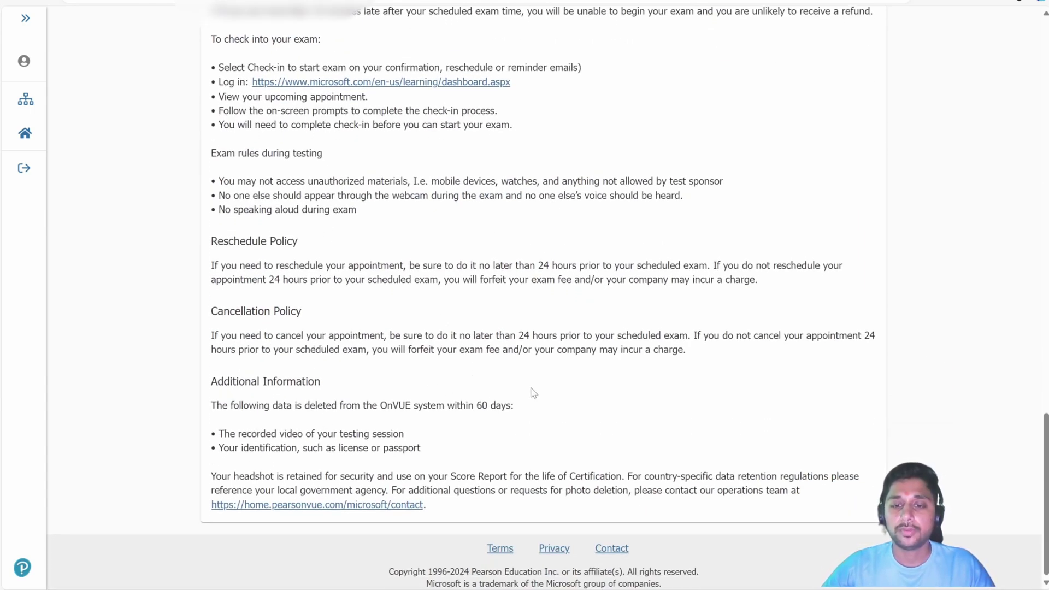
scroll(512, 392, "up", 20)
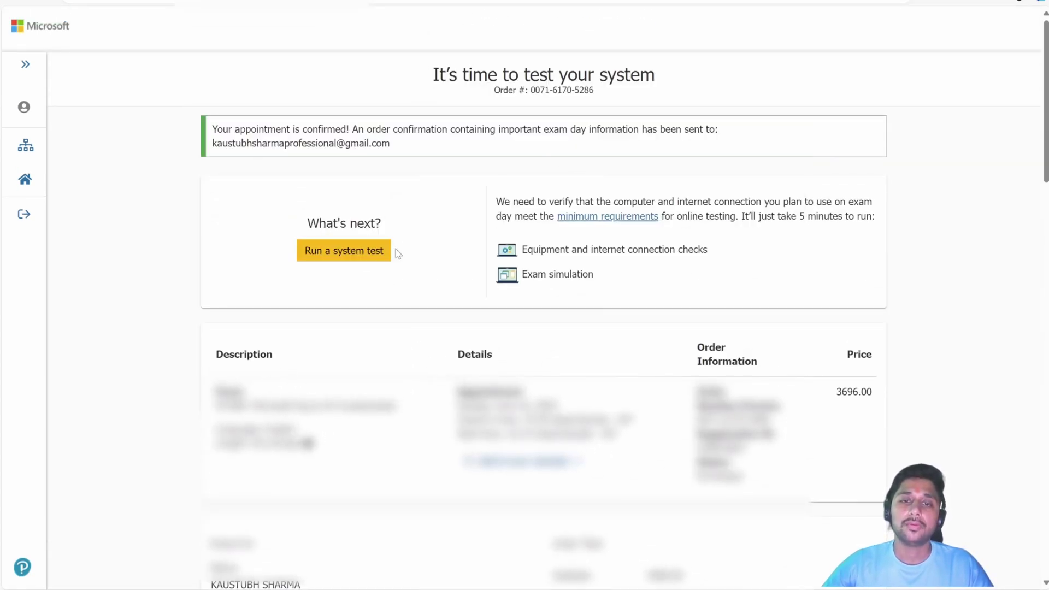
- Launch the system test for the booked AI-900 exam and view the OnVUE download steps
left_click(333, 252)
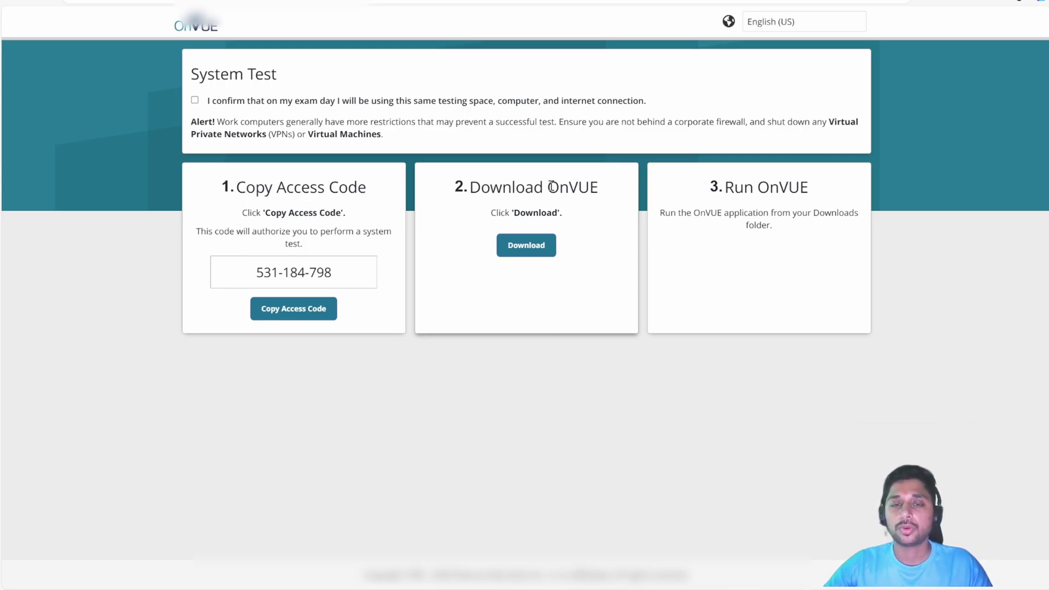
left_click_drag(552, 187, 613, 183)
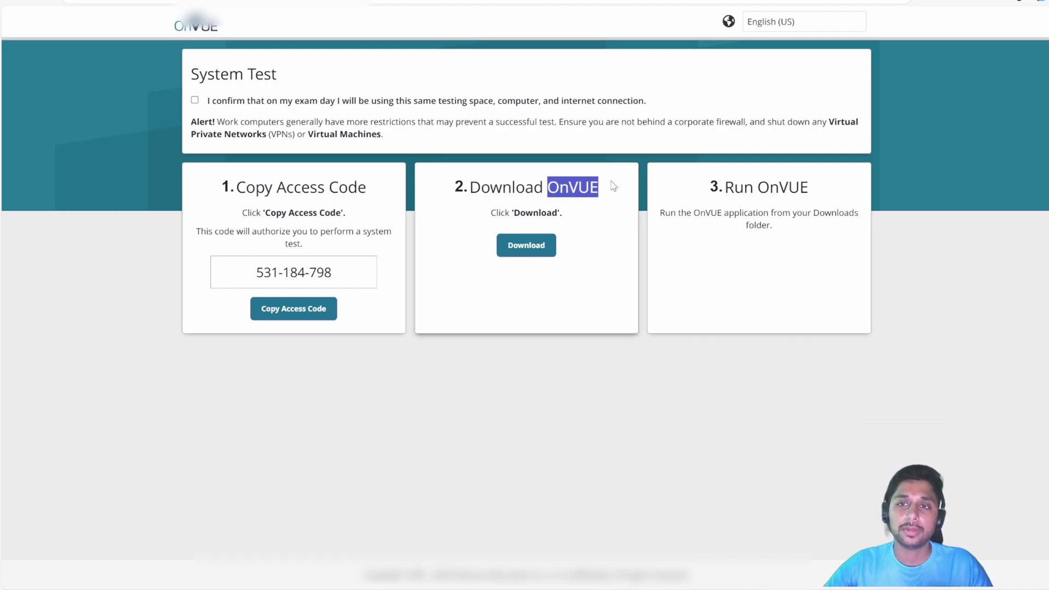